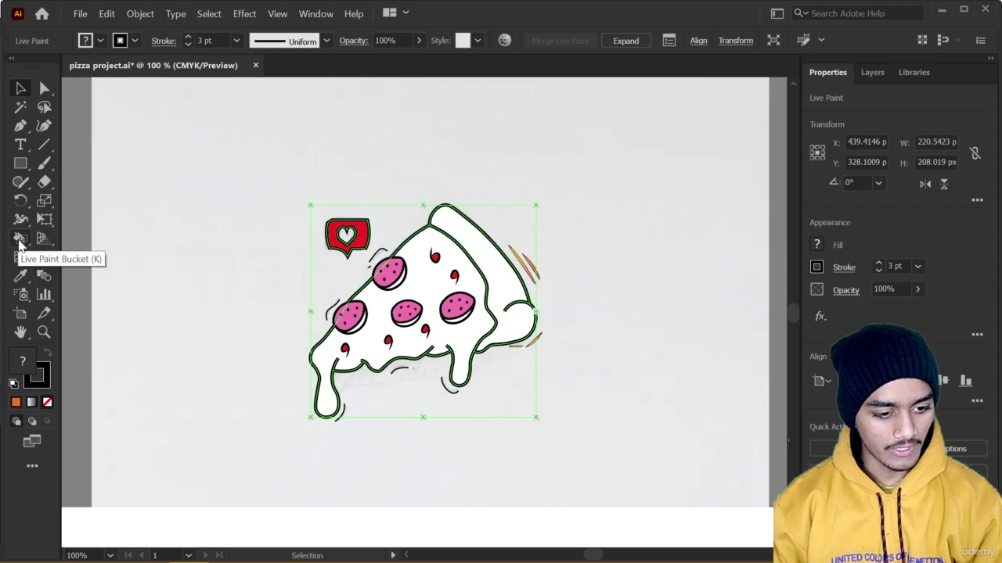
Fill the pizza's cheese area, including the drips, with the yellow-to-red gradient swatch using the Live Paint Bucket
{"action": "left_click", "coordinate": [19, 241]}
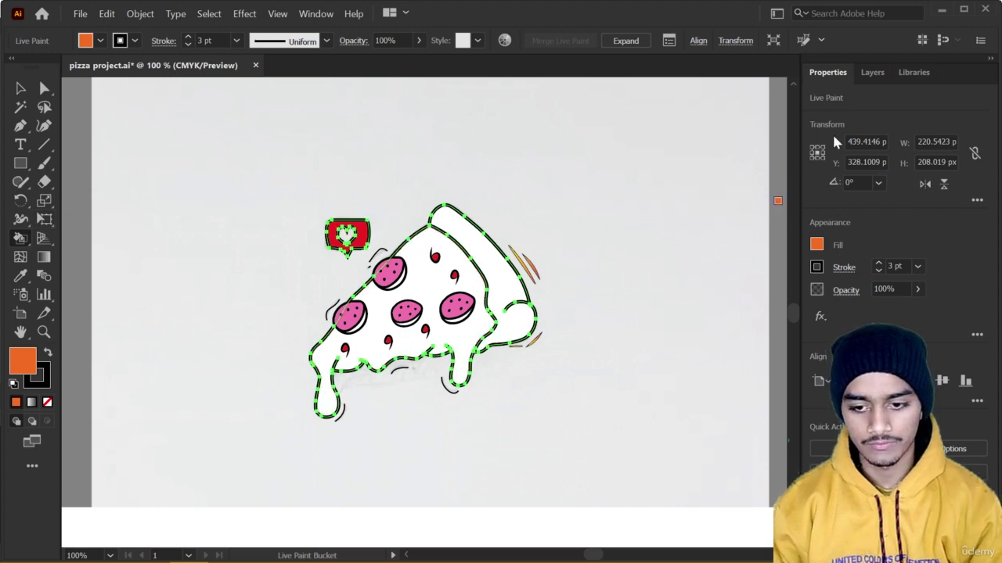
{"action": "left_click", "coordinate": [872, 72]}
{"action": "left_click", "coordinate": [834, 74]}
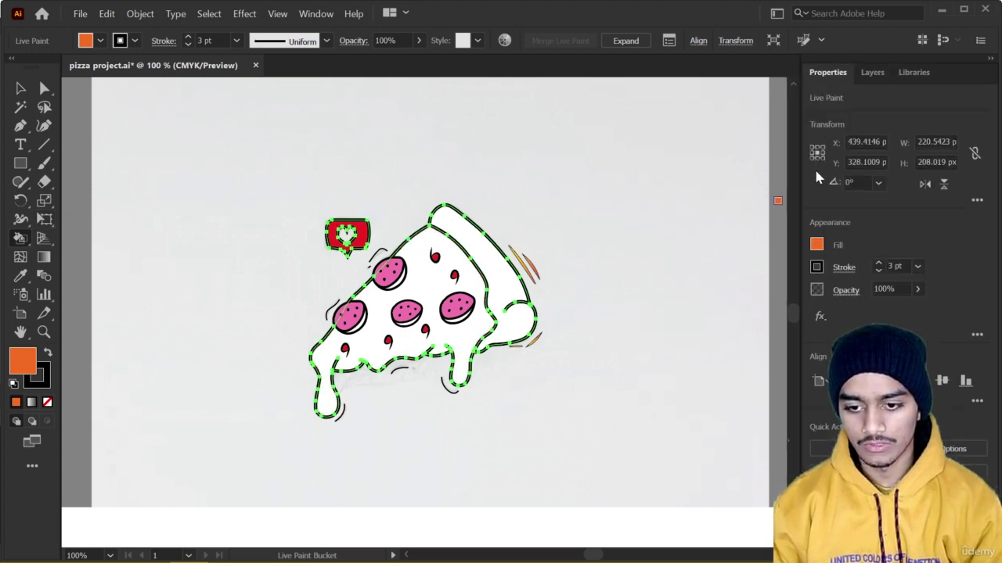
{"action": "left_click", "coordinate": [818, 245]}
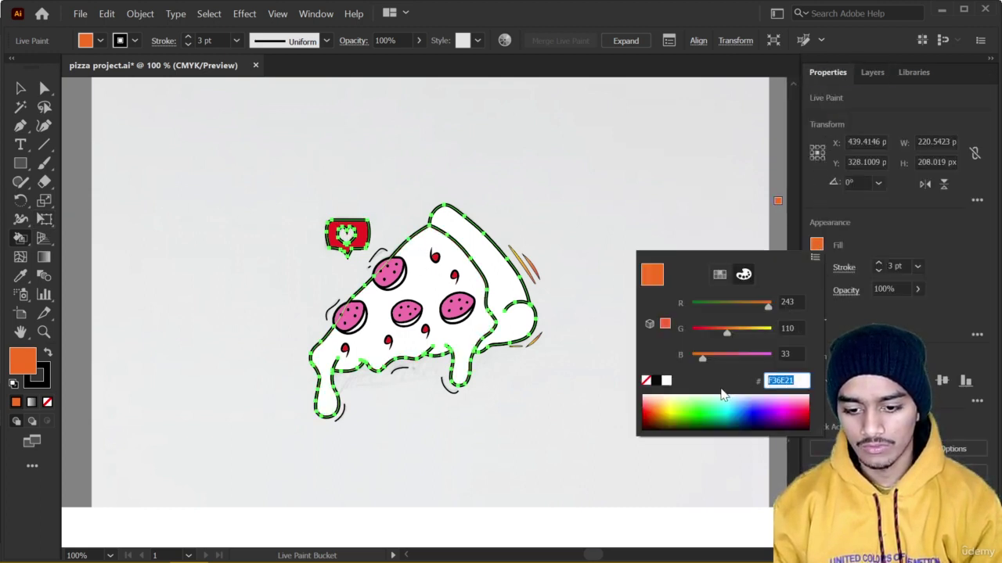
{"action": "left_click", "coordinate": [719, 275]}
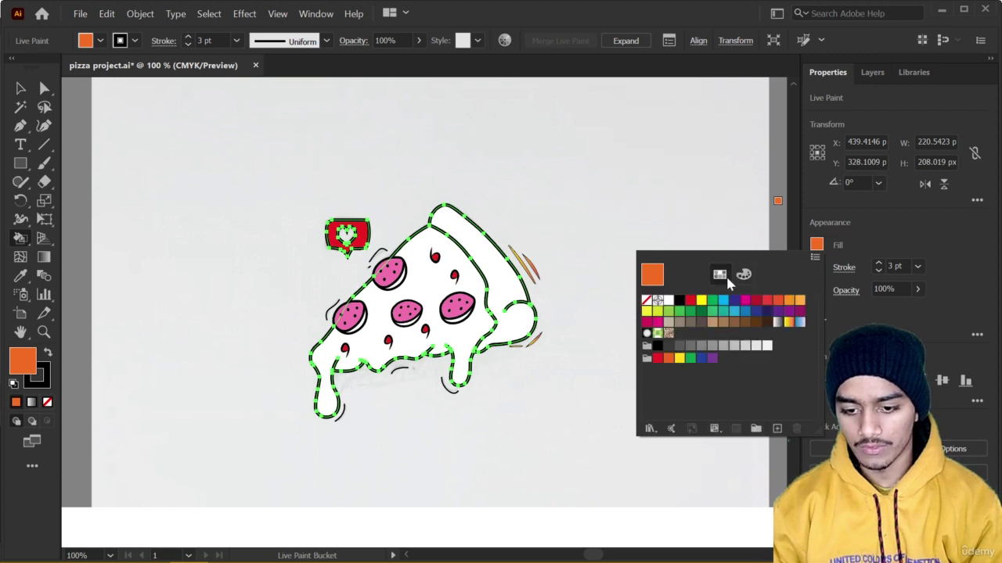
{"action": "left_click", "coordinate": [788, 323]}
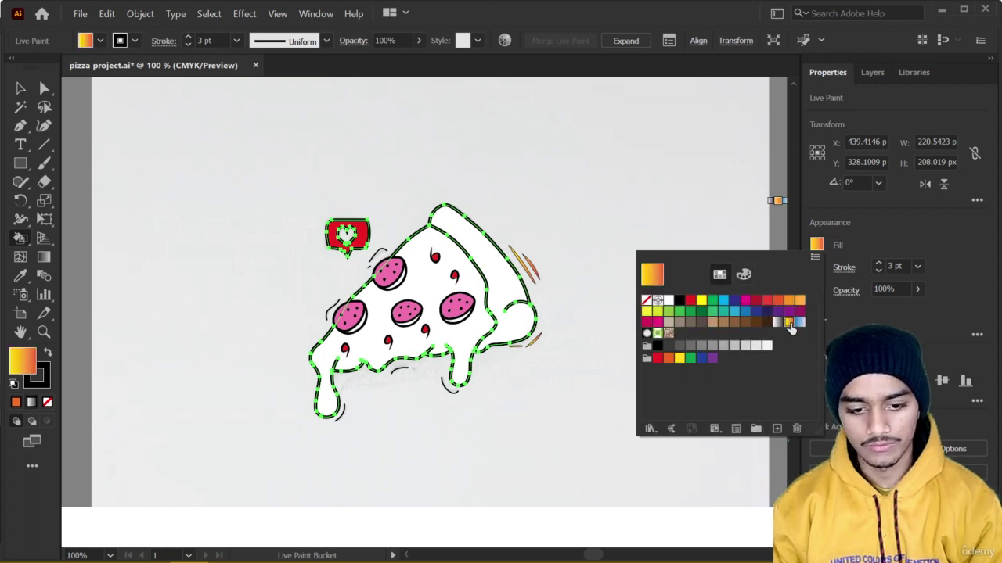
{"action": "left_click", "coordinate": [431, 295]}
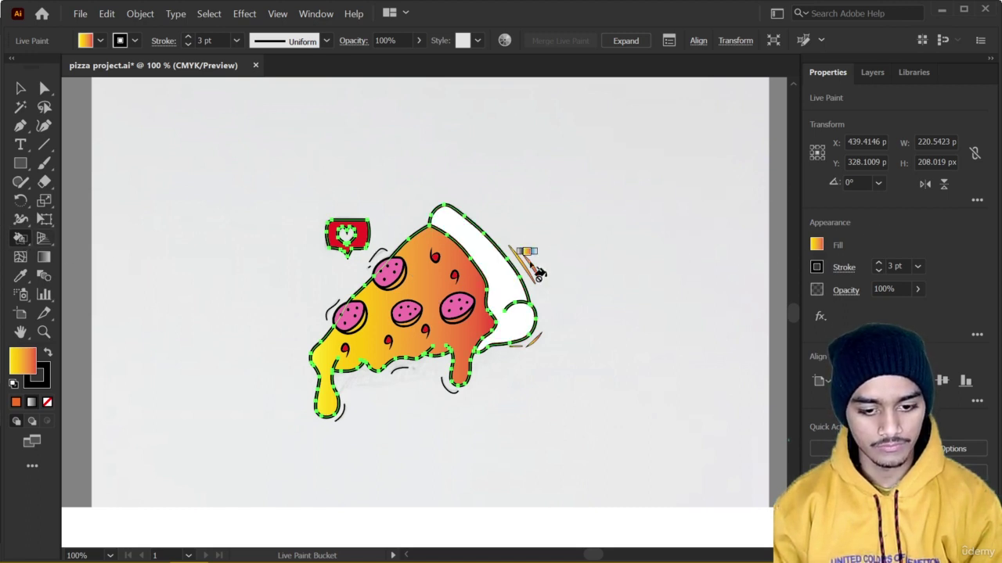
Try a light brown swatch as the fill of the pizza crust
{"action": "left_click", "coordinate": [816, 244]}
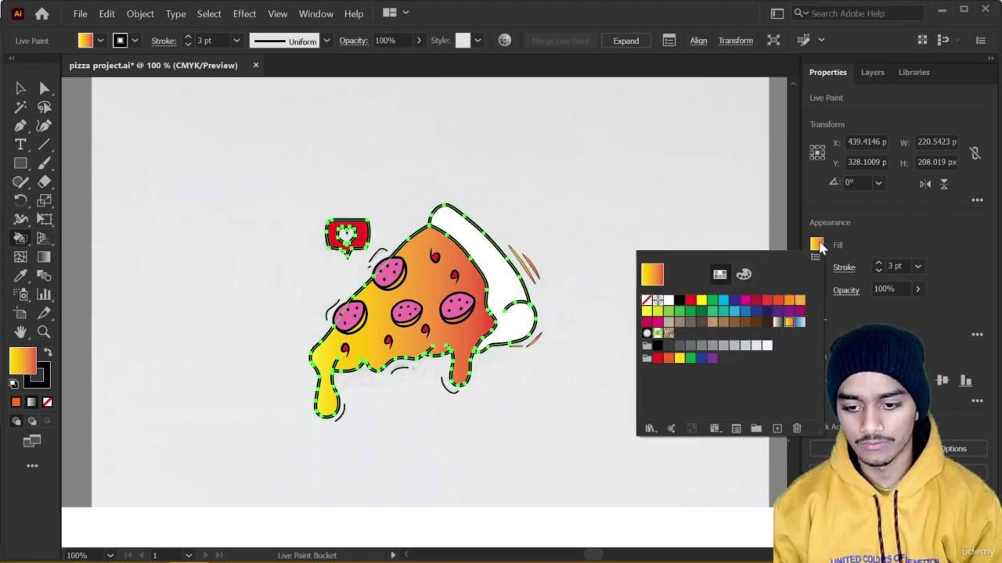
{"action": "left_click", "coordinate": [723, 327]}
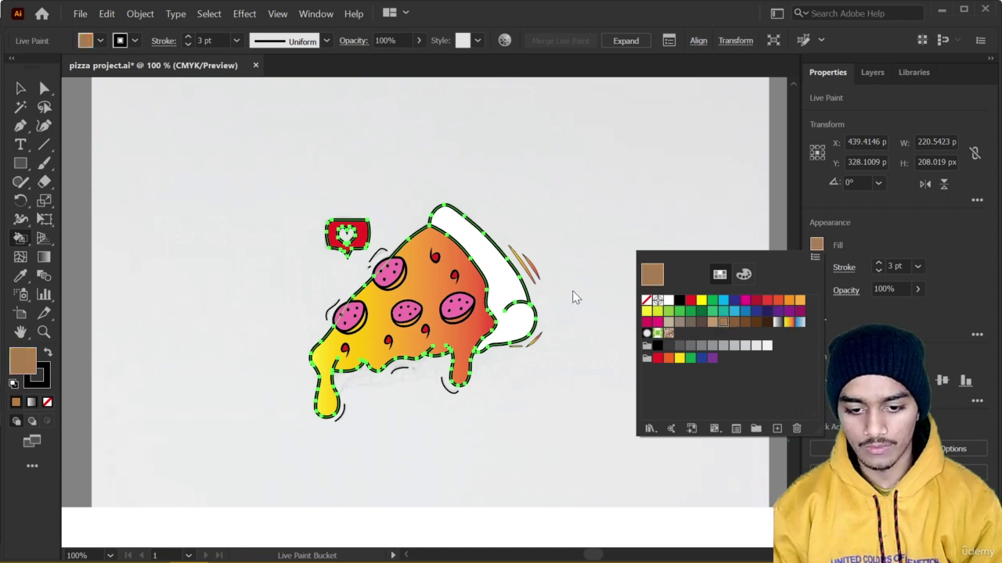
{"action": "left_click", "coordinate": [507, 289]}
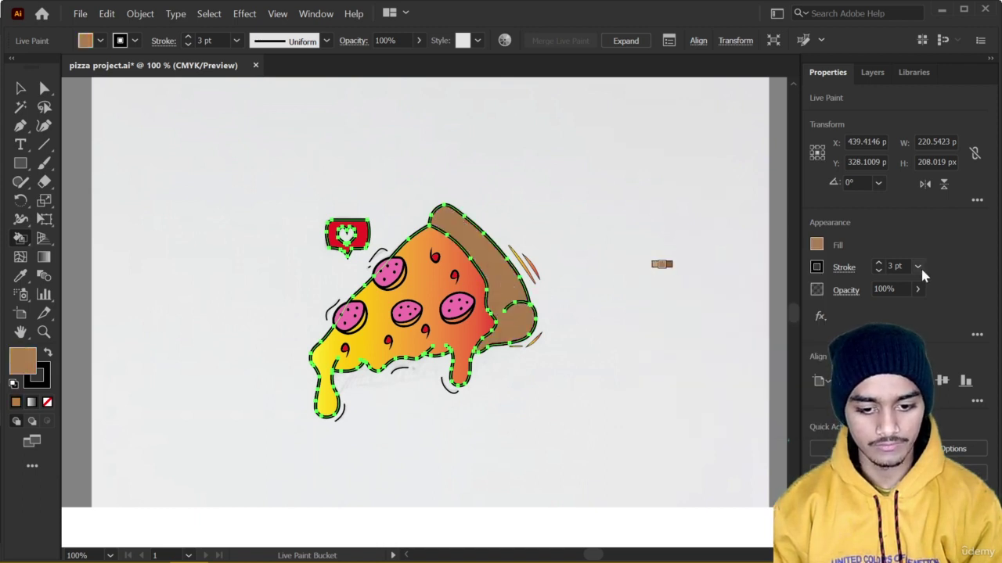
Fill the crust with the next darker brown swatch and deselect the artwork
{"action": "left_click", "coordinate": [816, 246]}
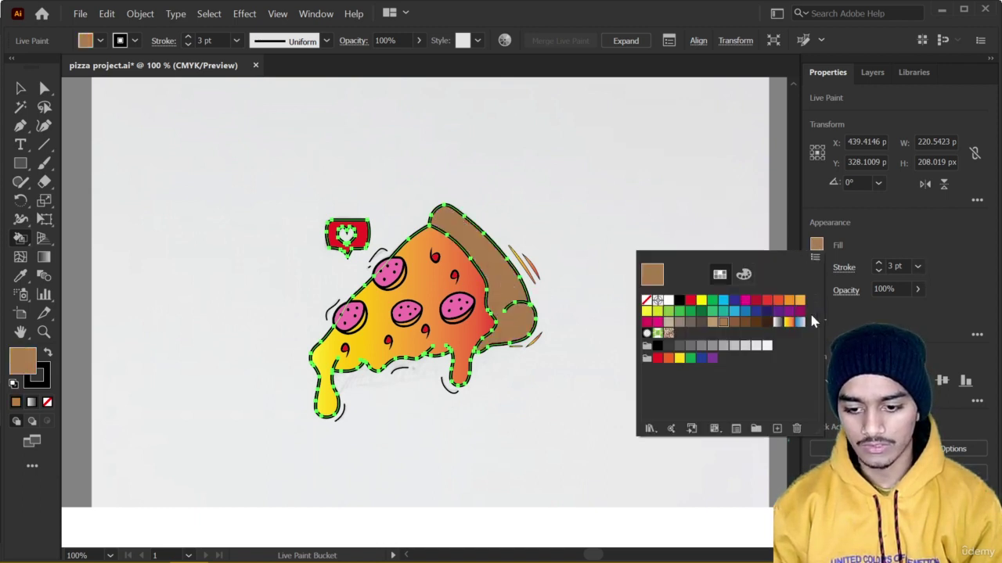
{"action": "left_click", "coordinate": [734, 322]}
{"action": "left_click", "coordinate": [522, 284]}
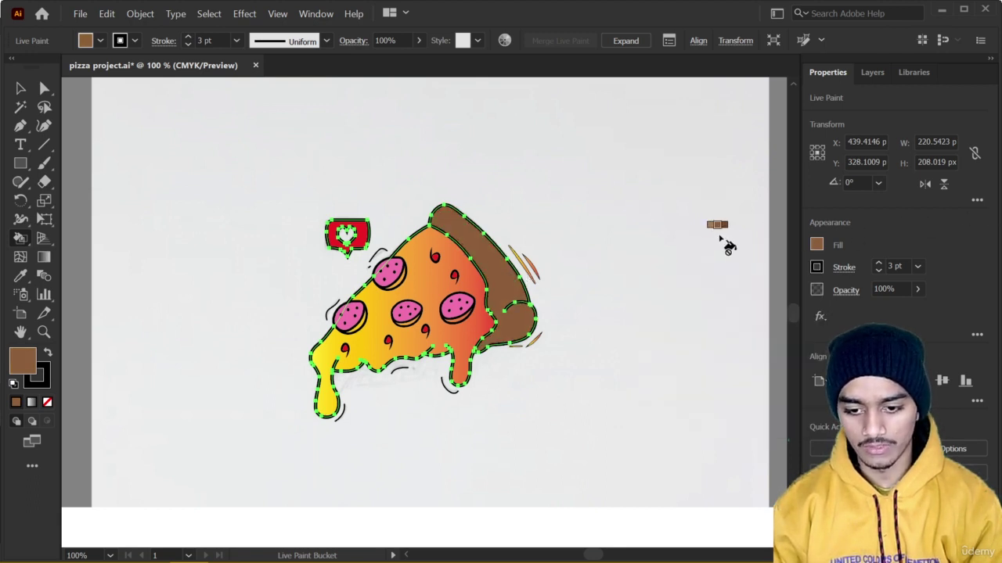
{"action": "left_click", "coordinate": [21, 90]}
{"action": "left_click", "coordinate": [152, 226]}
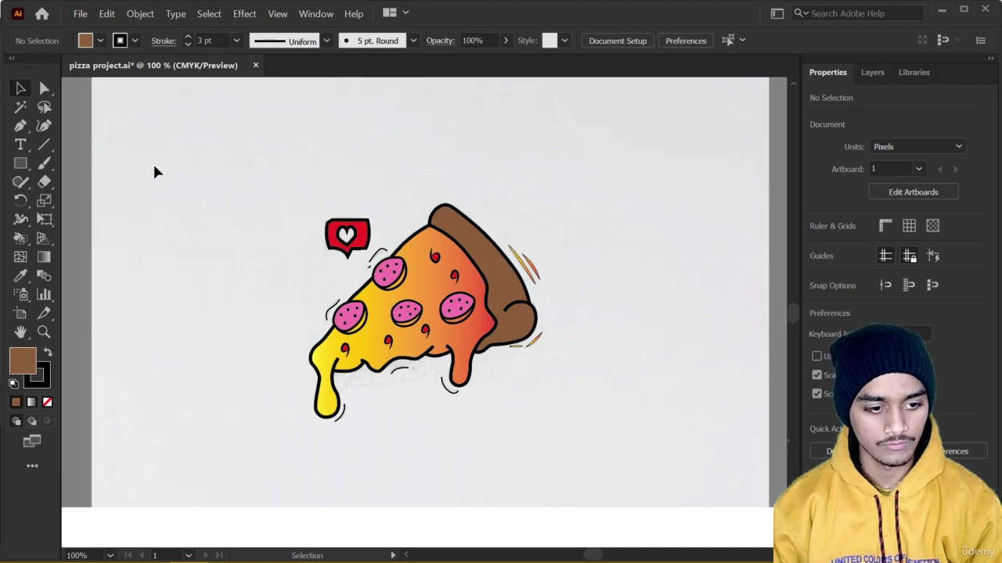
Start a curved highlight outline at the crust's upper end with the Curvature tool and set its stroke to 0.5 pt
{"action": "key", "text": "shift+grave"}
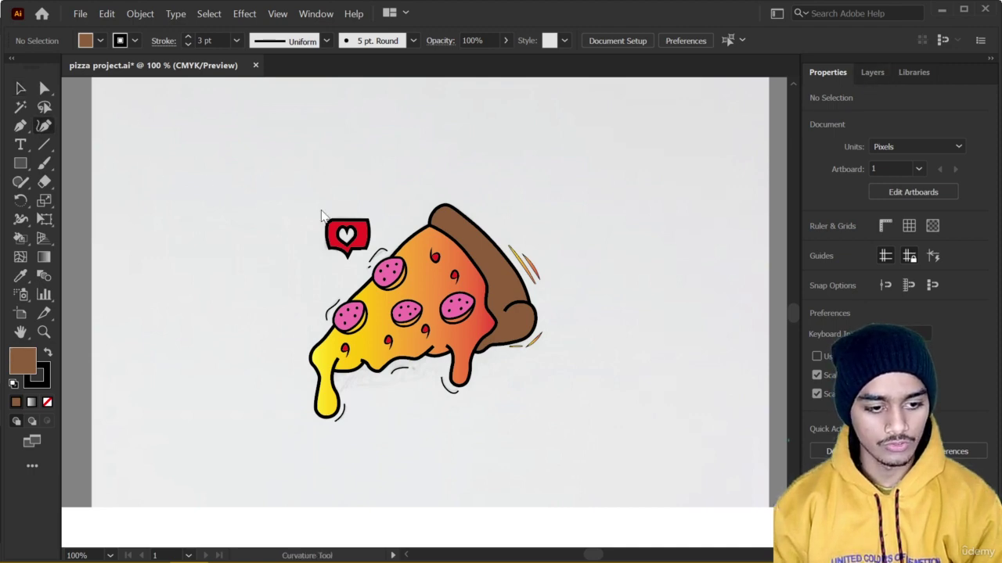
{"action": "scroll", "coordinate": [437, 247], "scroll_direction": "up", "scroll_amount": 3}
{"action": "scroll", "coordinate": [501, 266], "scroll_direction": "down", "scroll_amount": 2}
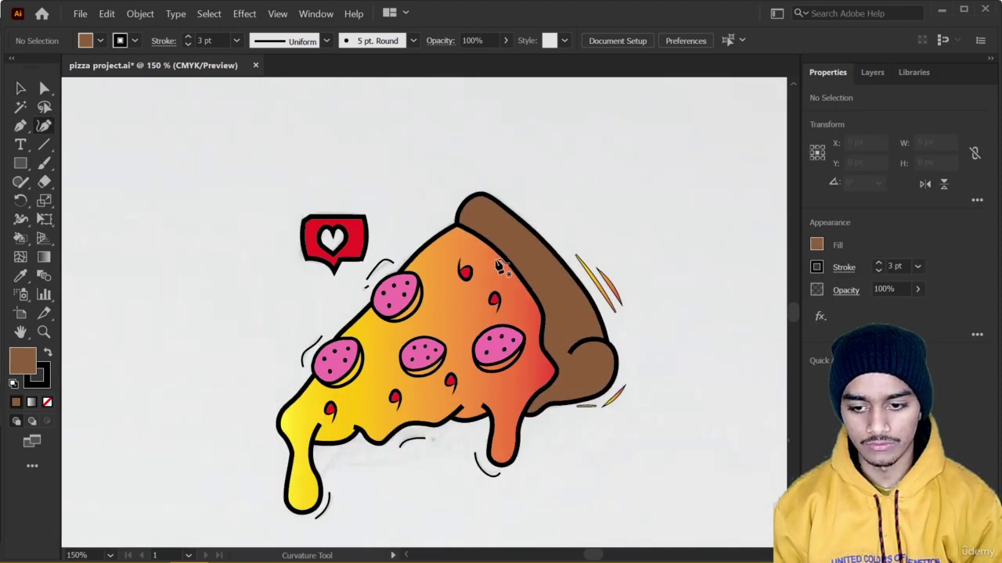
{"action": "scroll", "coordinate": [485, 262], "scroll_direction": "up", "scroll_amount": 3}
{"action": "left_click", "coordinate": [456, 223]}
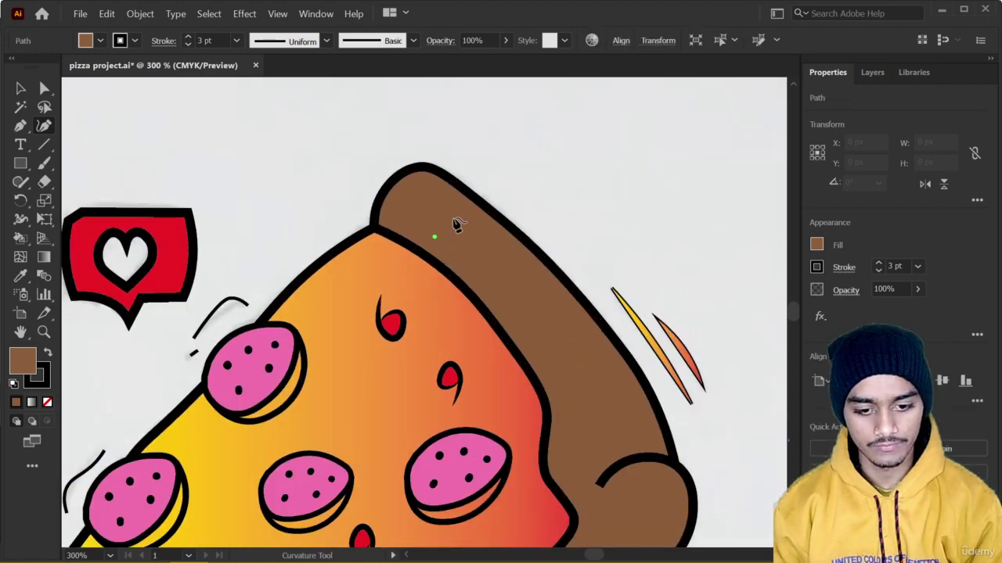
{"action": "left_click", "coordinate": [442, 192]}
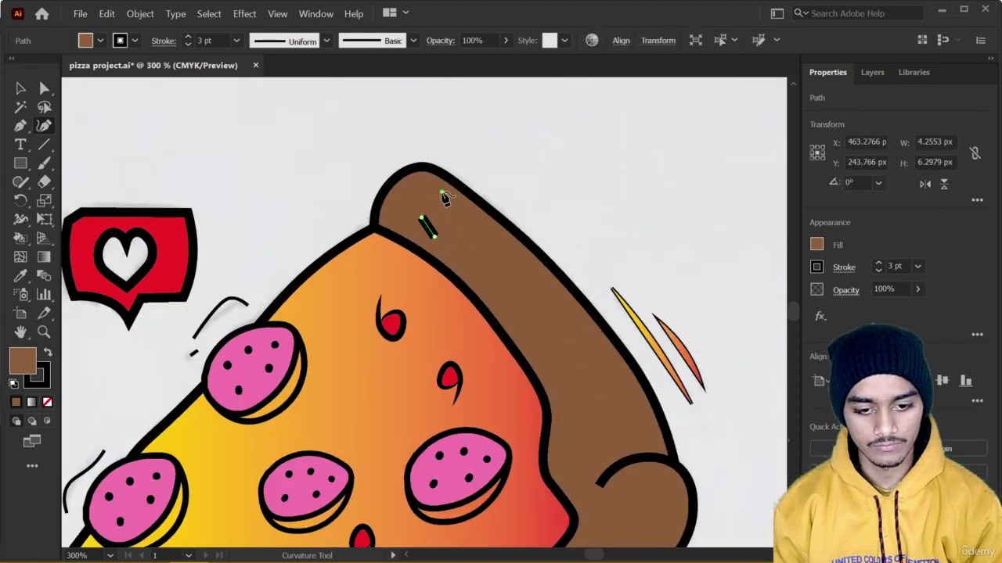
{"action": "left_click", "coordinate": [878, 263]}
{"action": "left_click", "coordinate": [878, 272]}
{"action": "left_click", "coordinate": [879, 271]}
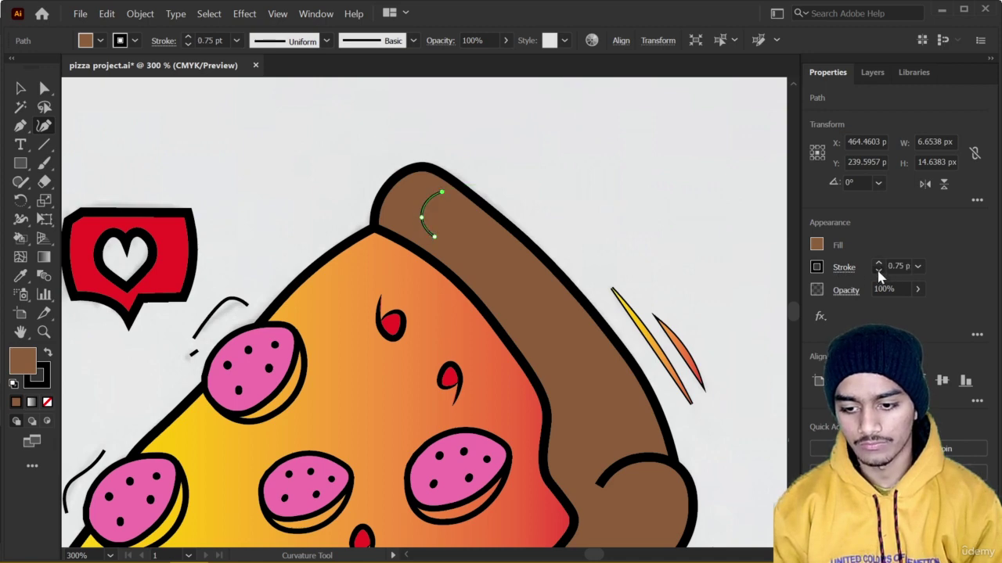
{"action": "left_click", "coordinate": [878, 272]}
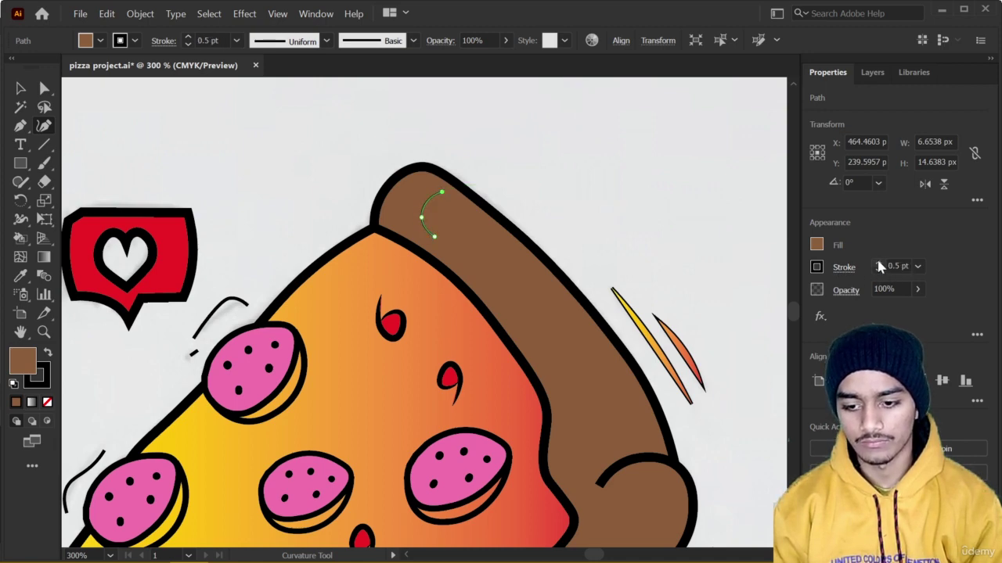
Continue the outline down the crust to the rolled end and back, closing it as a shape about 71 by 95 px
{"action": "left_click", "coordinate": [507, 255]}
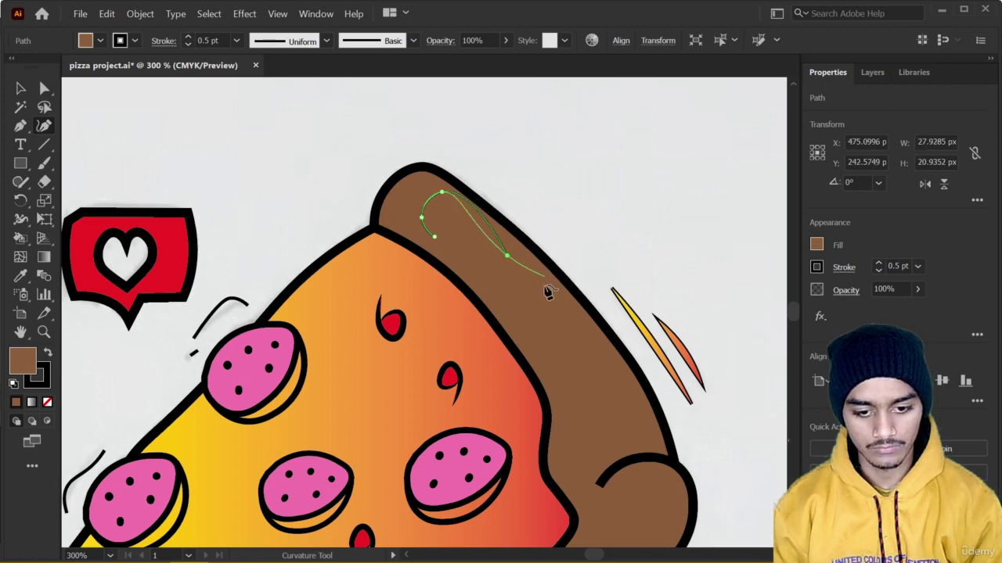
{"action": "left_click", "coordinate": [544, 289]}
{"action": "left_click", "coordinate": [609, 381]}
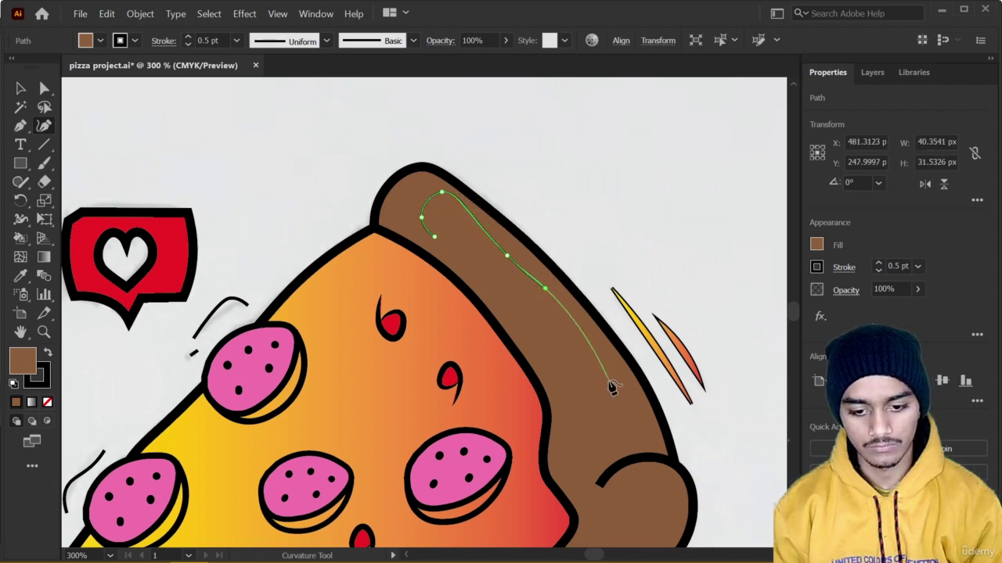
{"action": "left_click", "coordinate": [640, 446]}
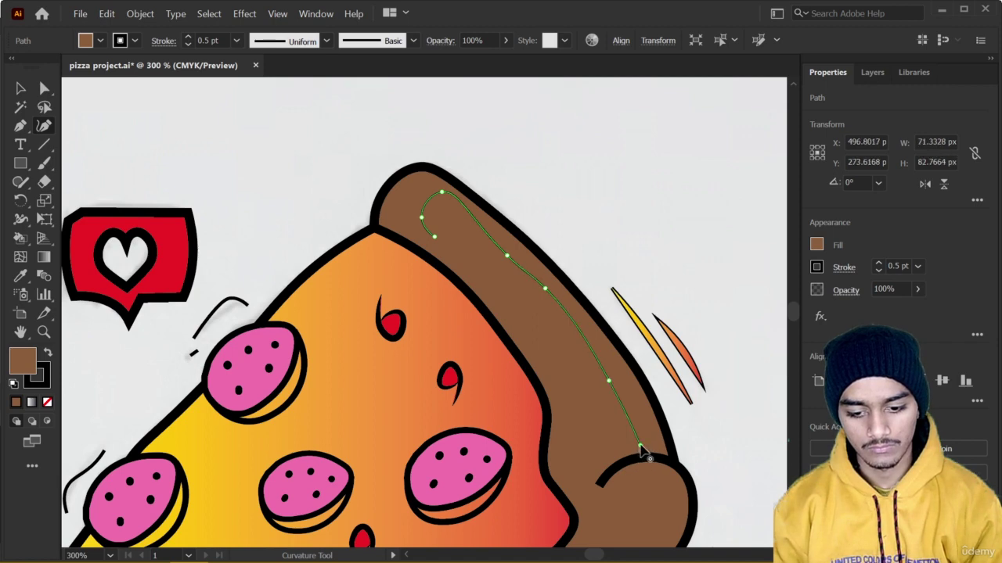
{"action": "left_click", "coordinate": [614, 454]}
{"action": "left_click", "coordinate": [587, 482]}
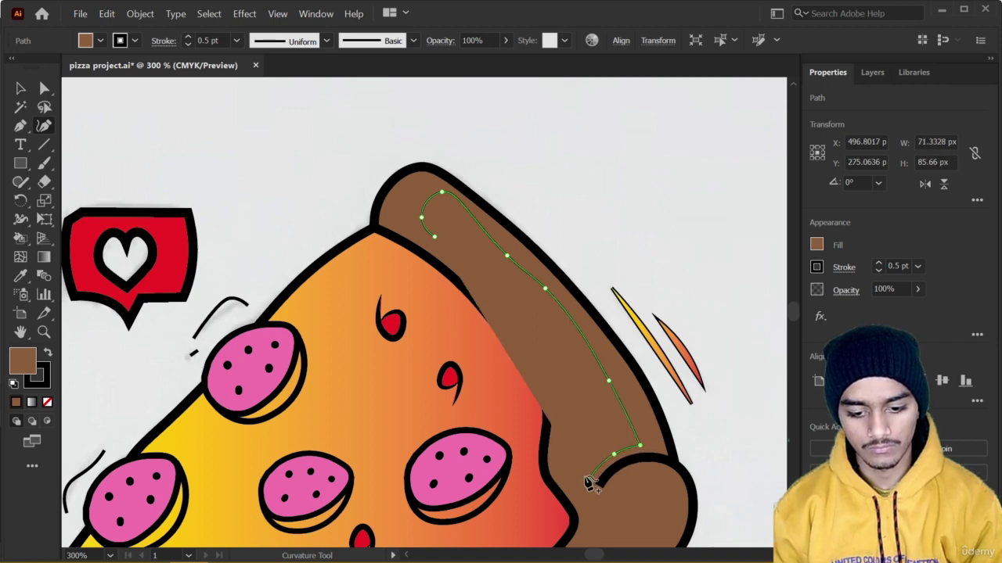
{"action": "left_click", "coordinate": [579, 439]}
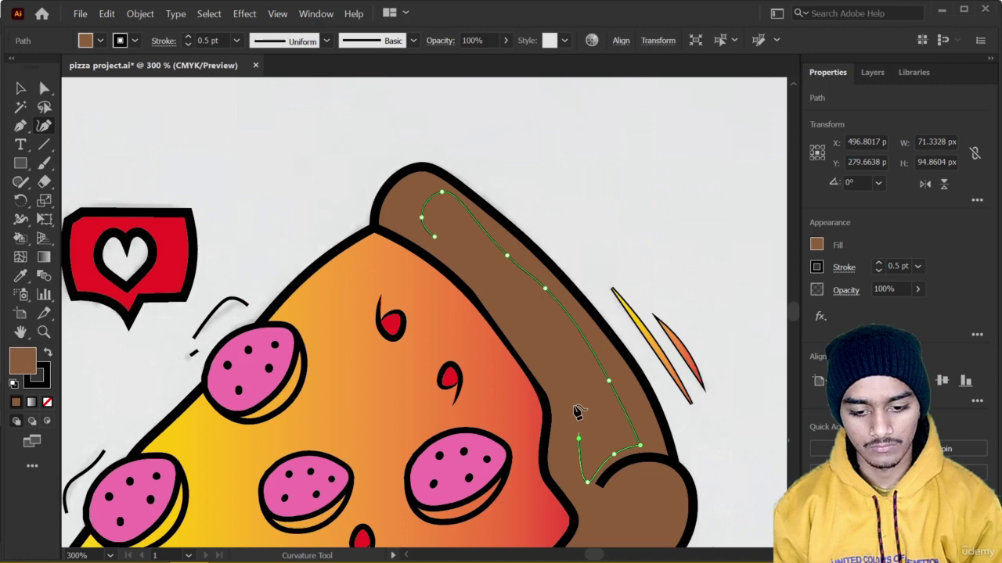
{"action": "left_click", "coordinate": [535, 344]}
{"action": "left_click", "coordinate": [458, 257]}
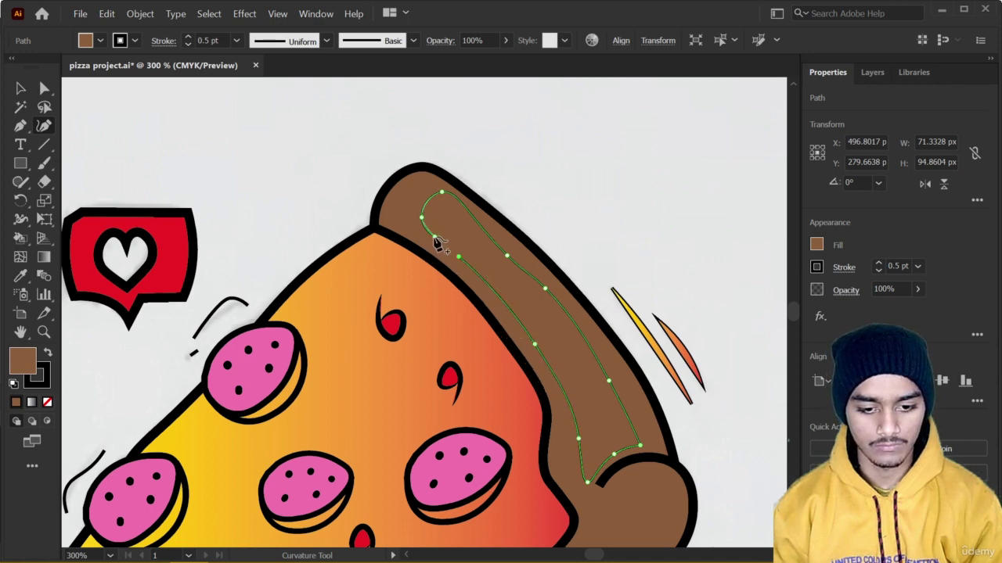
{"action": "left_click", "coordinate": [435, 236]}
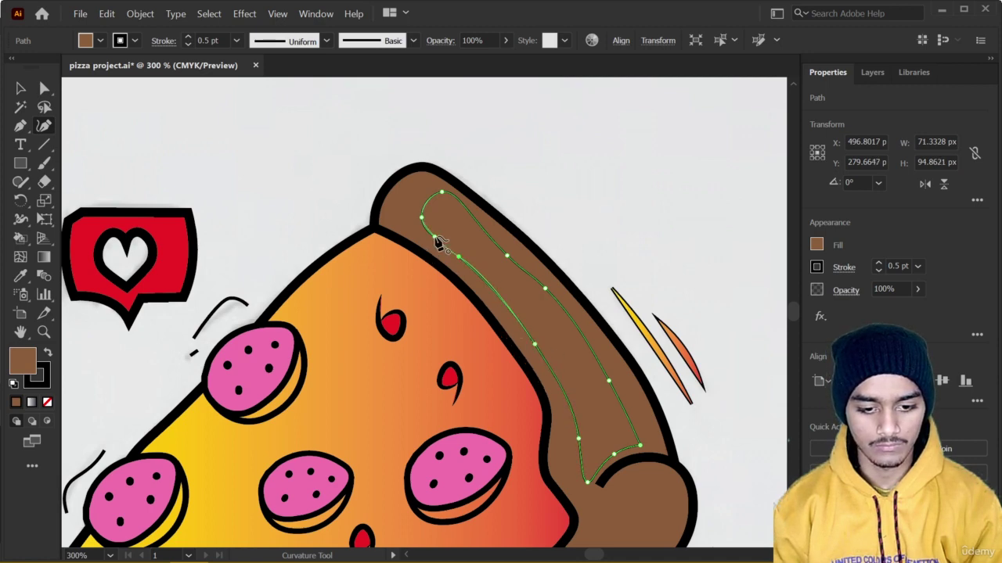
Fill the long crust highlight with the lighter brown swatch
{"action": "left_click", "coordinate": [816, 245]}
{"action": "left_click", "coordinate": [723, 323]}
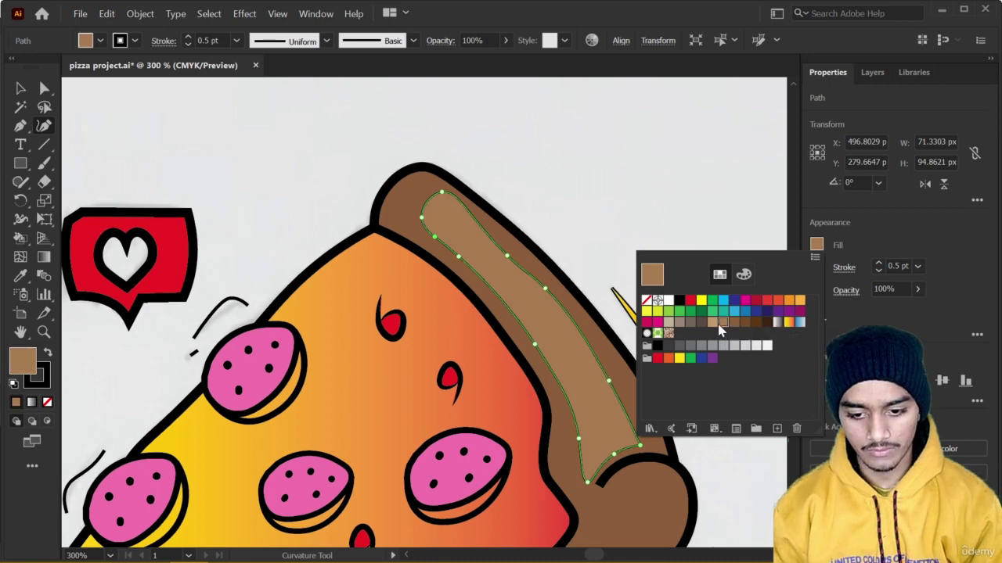
{"action": "left_click", "coordinate": [314, 148]}
Draw a second closed highlight, about 34 by 30 px, inside the rolled lower end of the crust
{"action": "scroll", "coordinate": [640, 232], "scroll_direction": "down", "scroll_amount": 2}
{"action": "scroll", "coordinate": [644, 270], "scroll_direction": "down", "scroll_amount": 1}
{"action": "scroll", "coordinate": [644, 270], "scroll_direction": "right", "scroll_amount": 1}
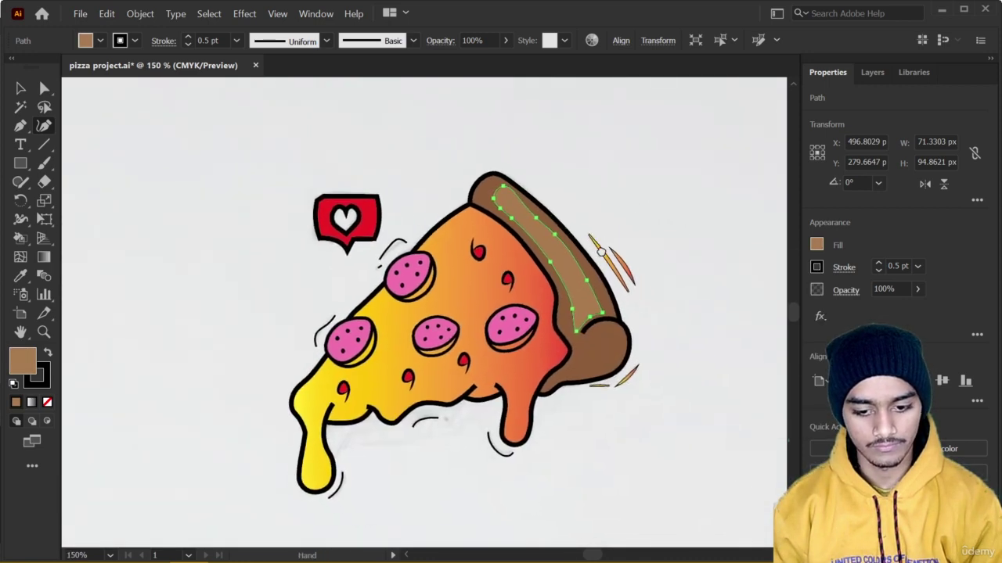
{"action": "left_click", "coordinate": [561, 369]}
{"action": "left_click", "coordinate": [579, 352]}
{"action": "left_click", "coordinate": [600, 330]}
{"action": "left_click", "coordinate": [612, 346]}
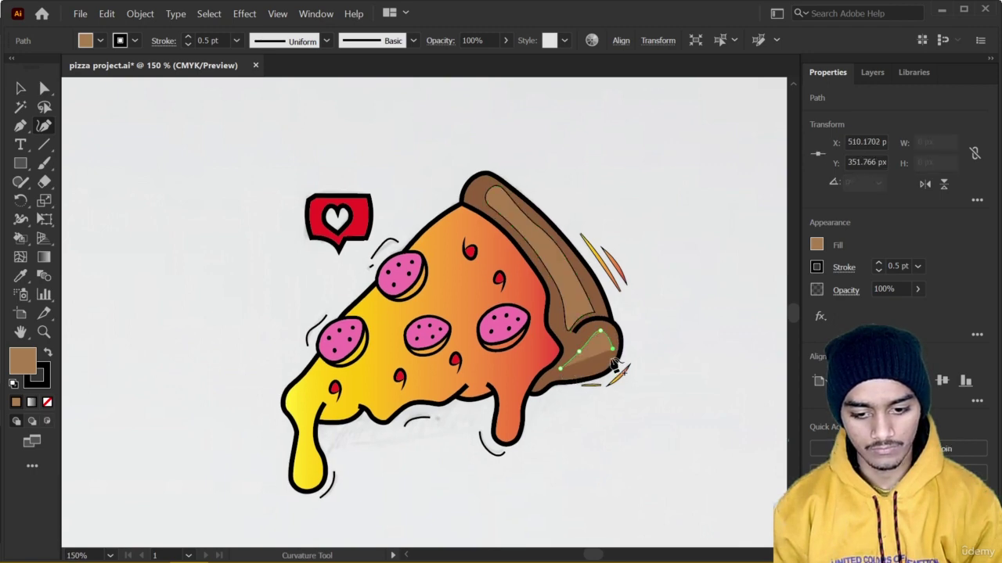
{"action": "left_click", "coordinate": [607, 366]}
{"action": "left_click", "coordinate": [562, 369]}
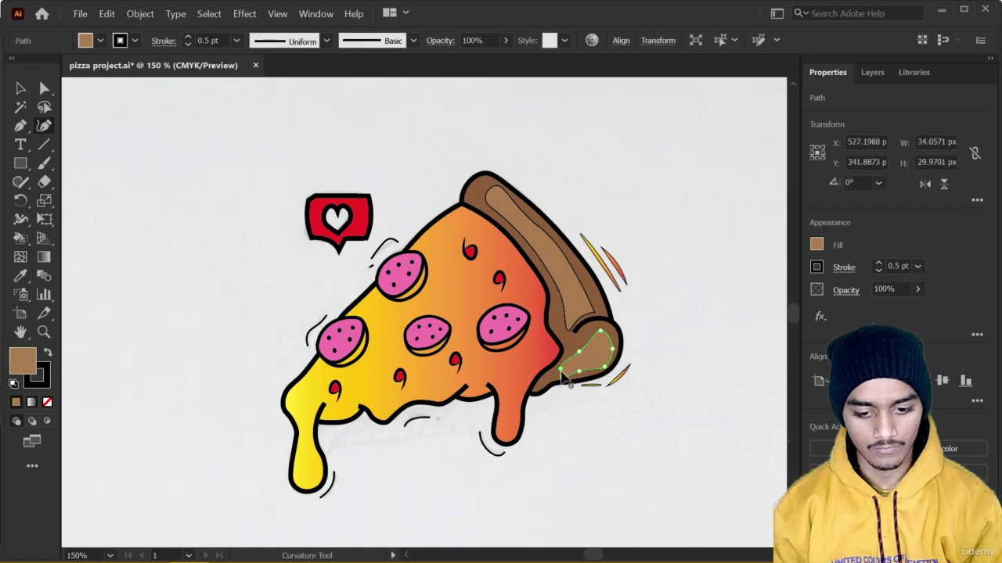
{"action": "left_click_drag", "start_coordinate": [561, 373], "coordinate": [561, 375]}
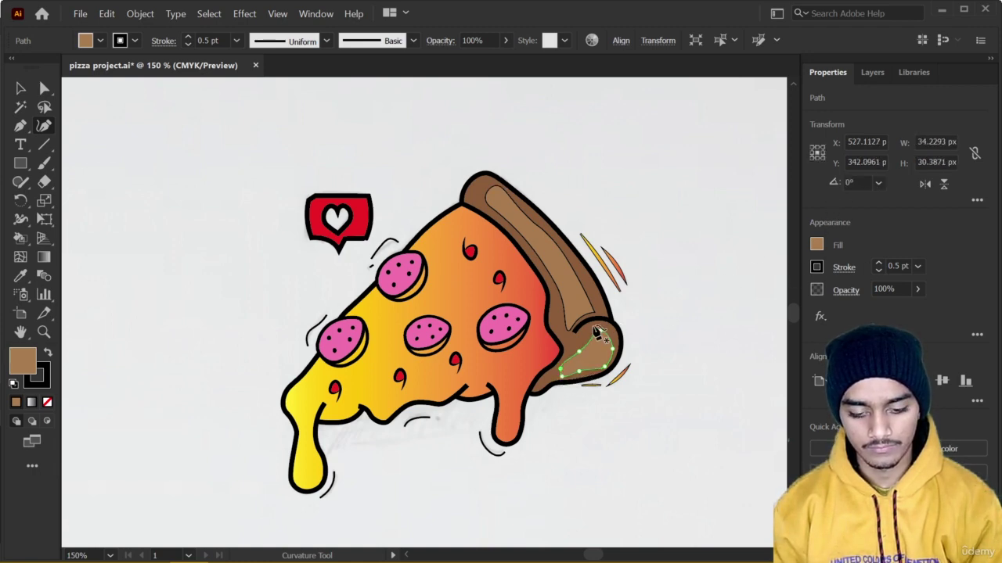
Remove the stroke from the small and the long crust highlights
{"action": "left_click", "coordinate": [878, 263]}
{"action": "left_click", "coordinate": [879, 262]}
{"action": "left_click", "coordinate": [879, 263]}
{"action": "left_click", "coordinate": [879, 270]}
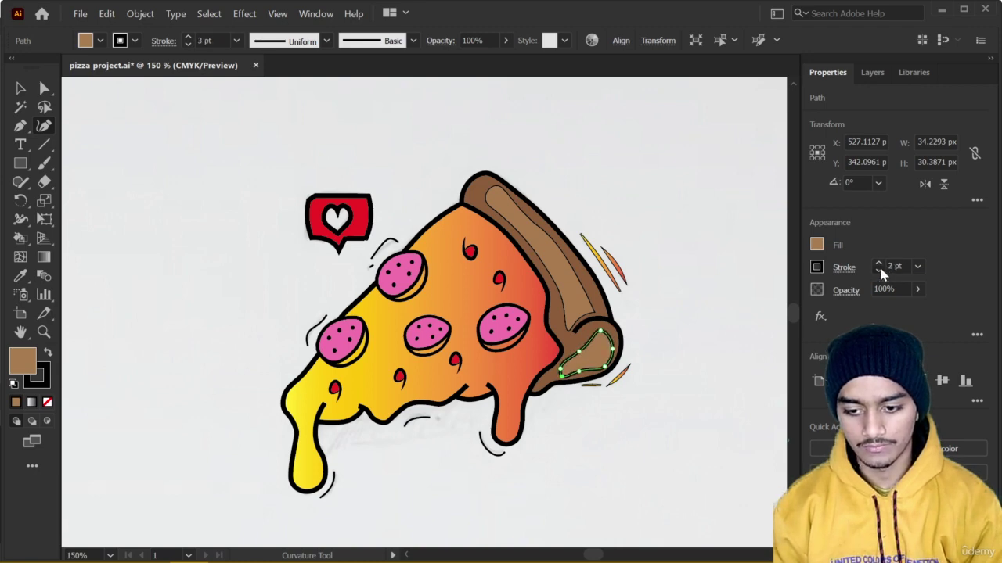
{"action": "left_click", "coordinate": [878, 270]}
{"action": "left_click", "coordinate": [878, 270]}
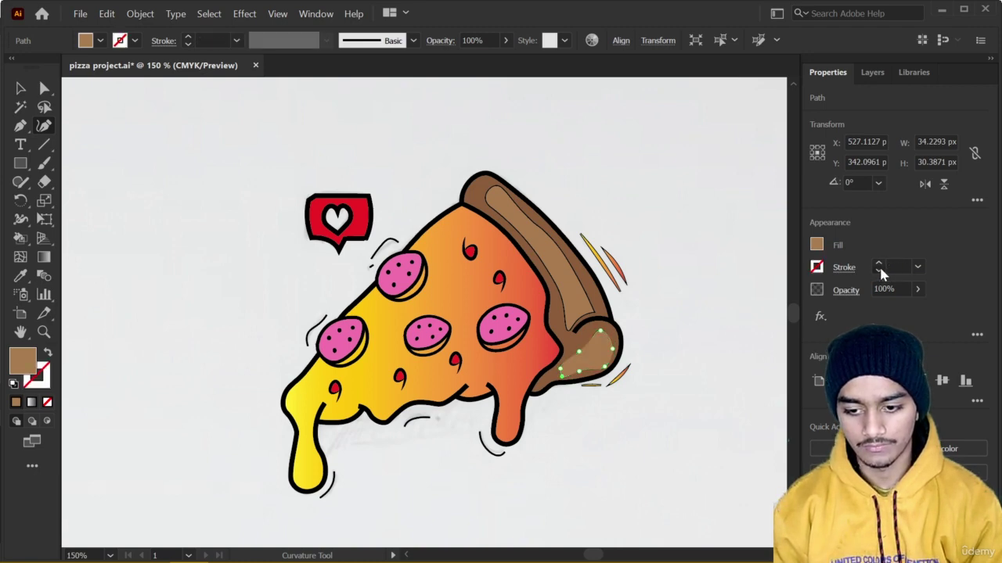
{"action": "left_click", "coordinate": [576, 273]}
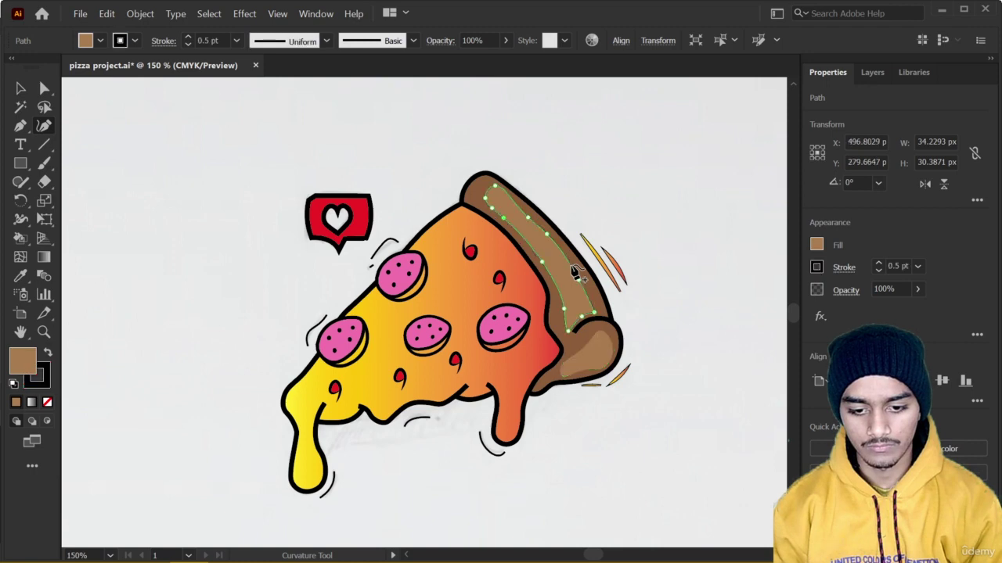
{"action": "left_click", "coordinate": [878, 270]}
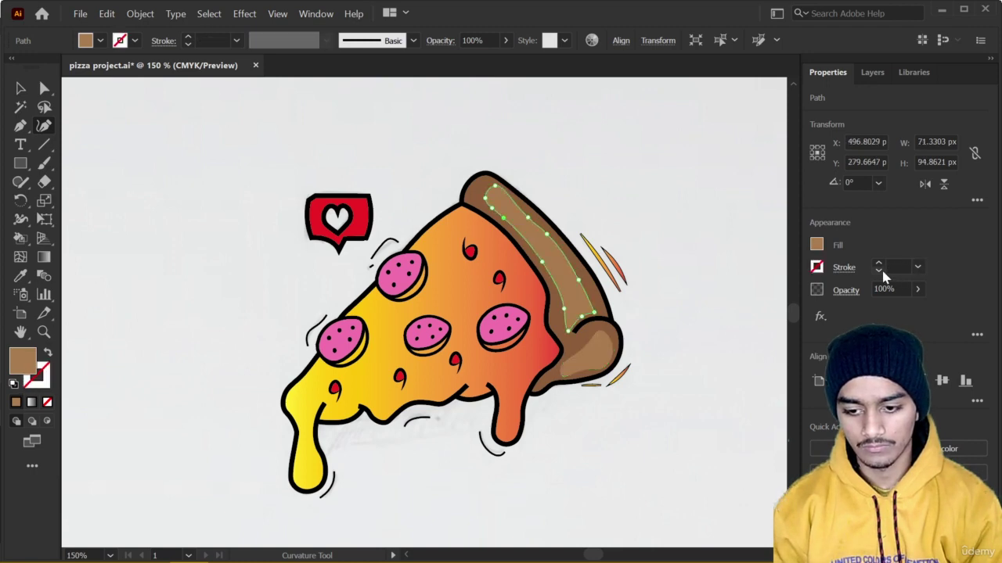
Draw a narrower closed highlight, about 48 by 68 px, inside the long crust highlight and fill it with the light tan swatch
{"action": "left_click", "coordinate": [504, 209]}
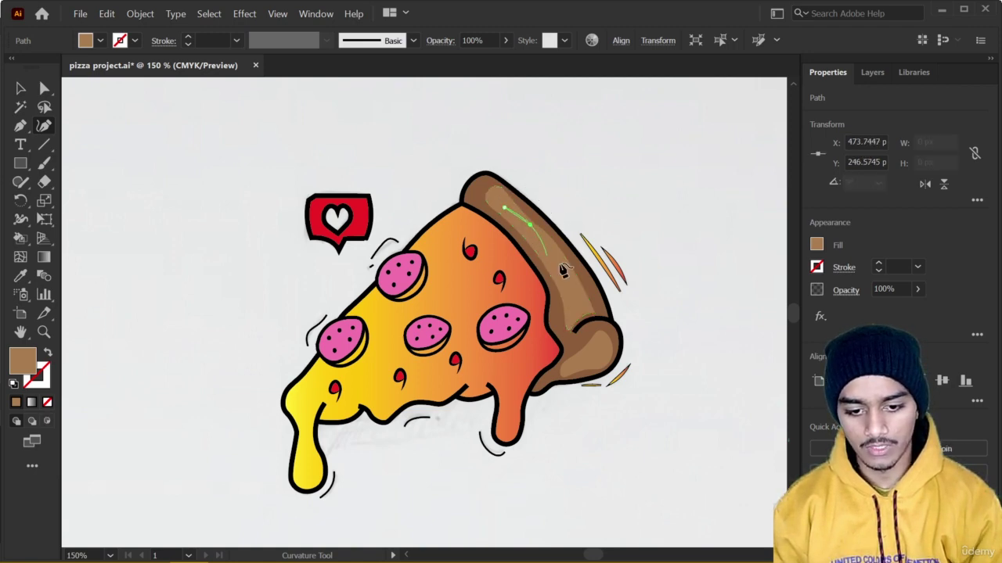
{"action": "left_click", "coordinate": [530, 226]}
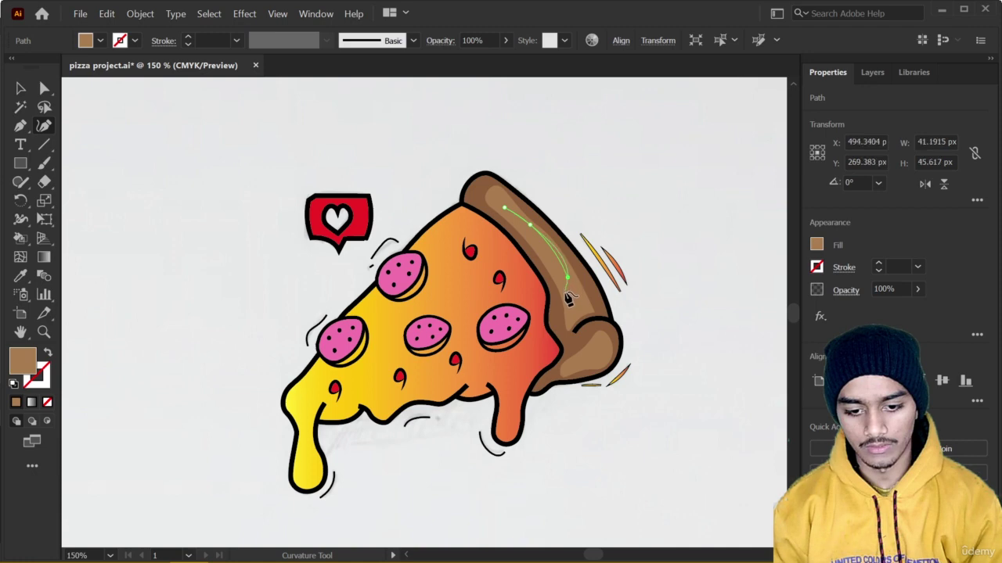
{"action": "left_click", "coordinate": [577, 302]}
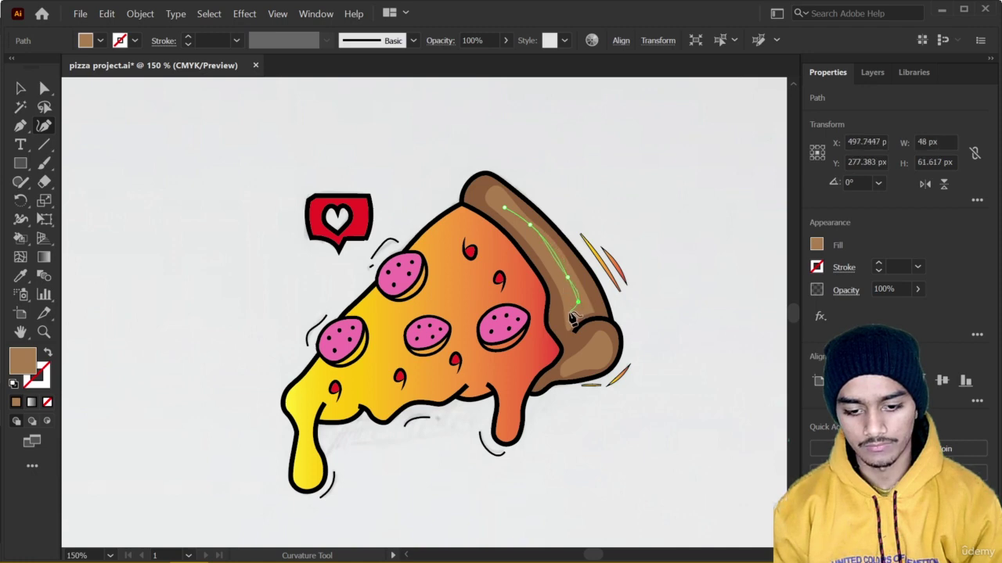
{"action": "left_click", "coordinate": [563, 289]}
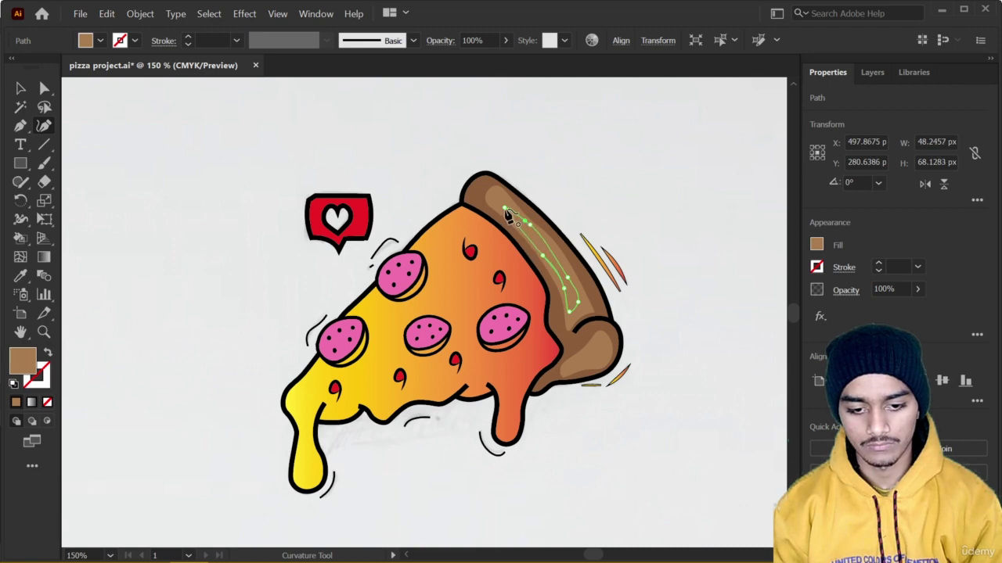
{"action": "left_click", "coordinate": [505, 212]}
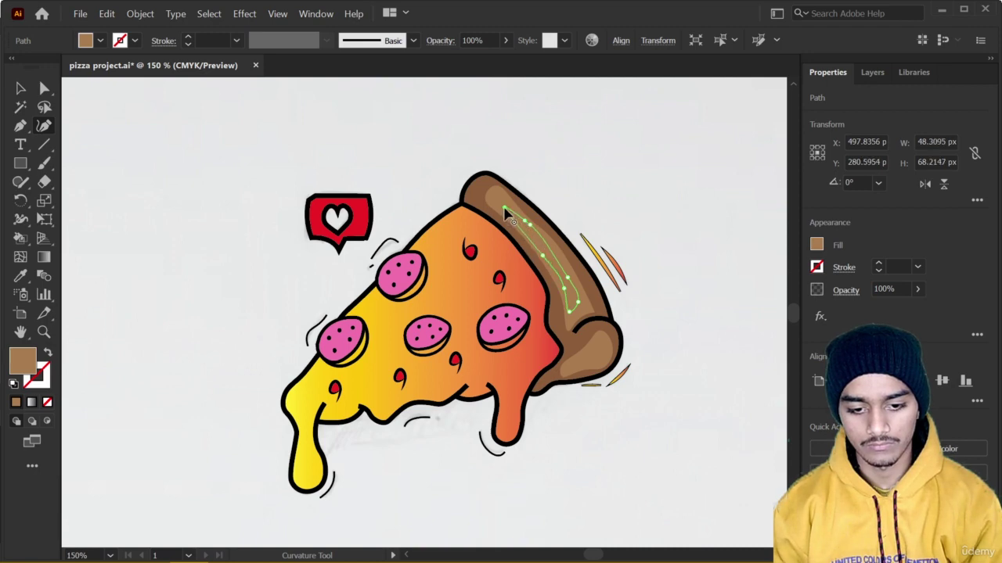
{"action": "left_click", "coordinate": [814, 247]}
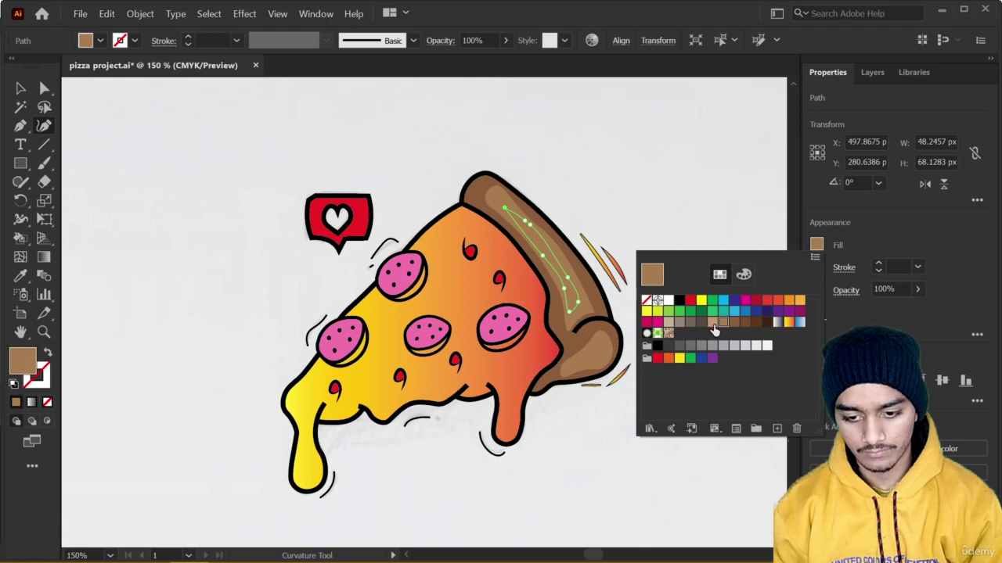
{"action": "left_click", "coordinate": [713, 324]}
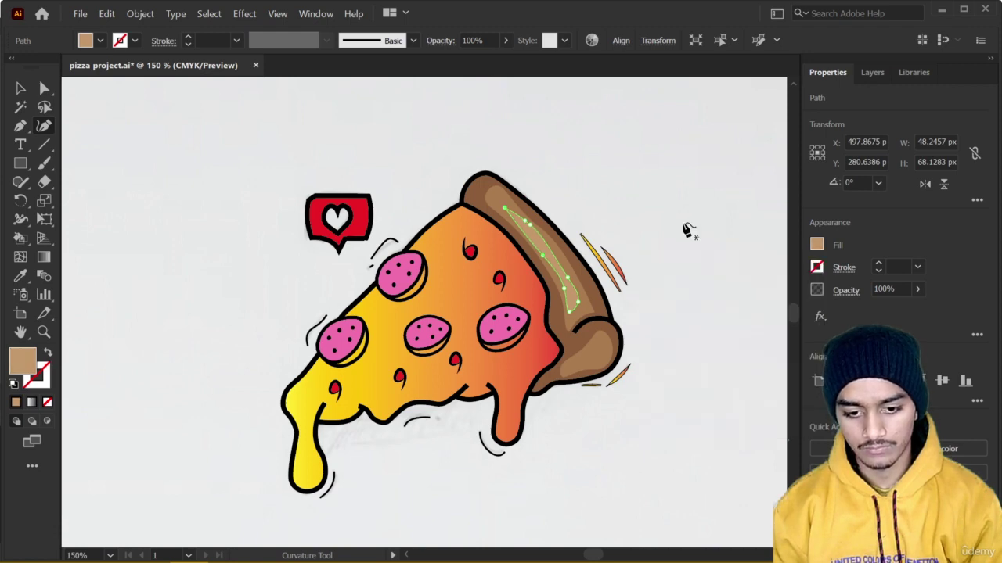
Draw a small light tan highlight, about 19 by 12 px, inside the highlight on the rolled lower end of the crust
{"action": "left_click", "coordinate": [574, 365]}
{"action": "left_click", "coordinate": [585, 356]}
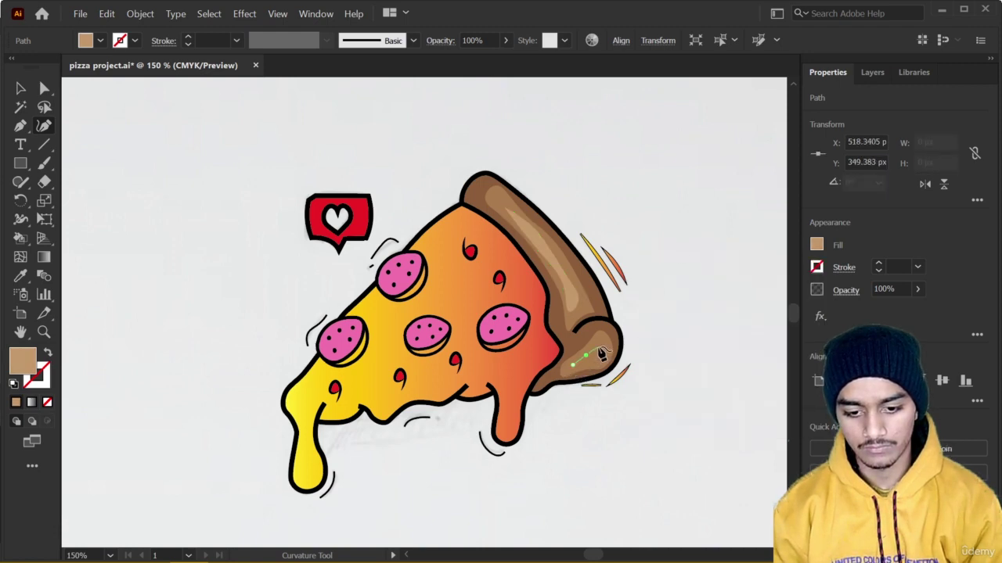
{"action": "left_click", "coordinate": [601, 360]}
{"action": "left_click", "coordinate": [583, 369]}
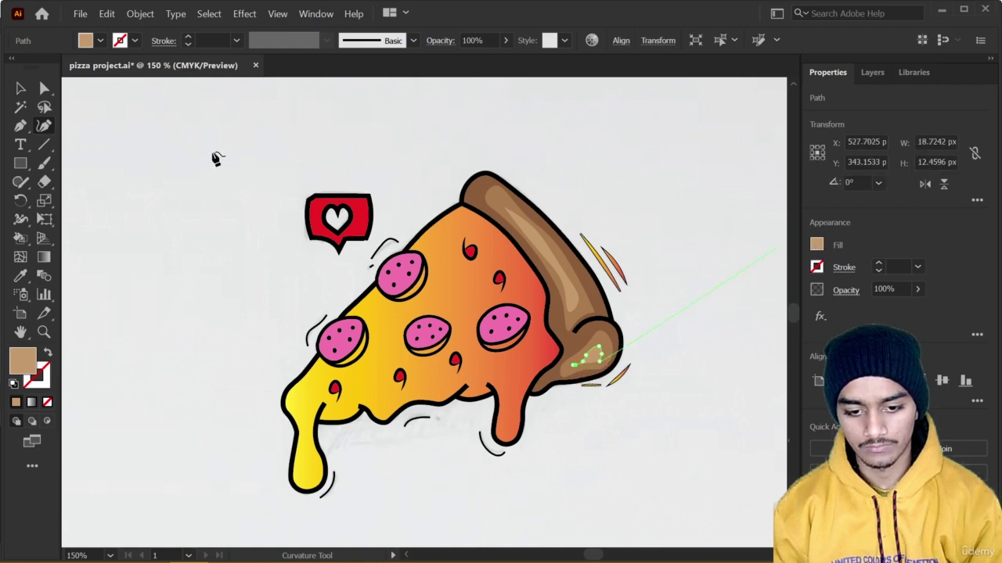
{"action": "left_click", "coordinate": [20, 88]}
{"action": "left_click", "coordinate": [657, 232]}
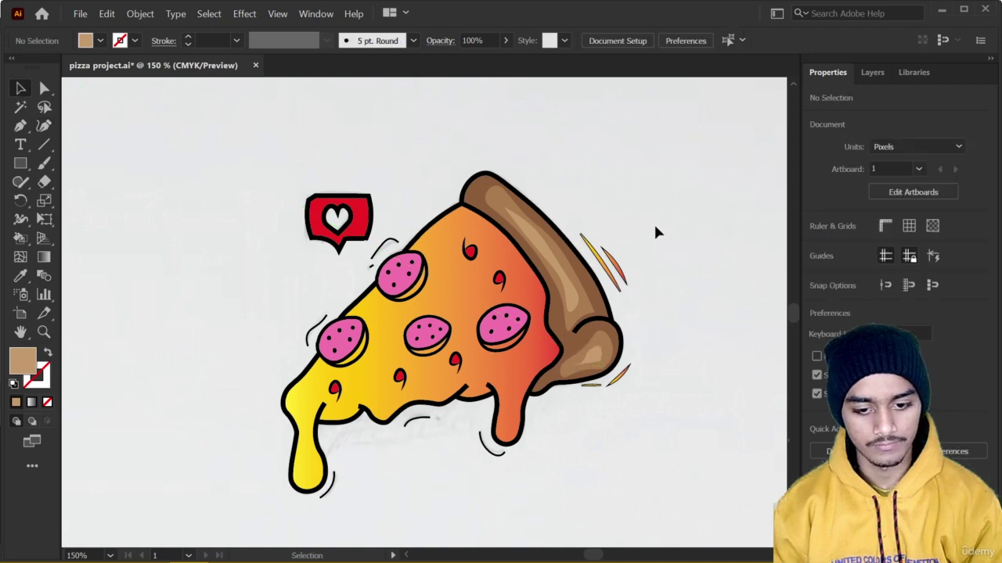
Start a curved highlight outline on the cheese, running from above the uppermost pepperoni to just below the upper crust corner
{"action": "left_click", "coordinate": [44, 126]}
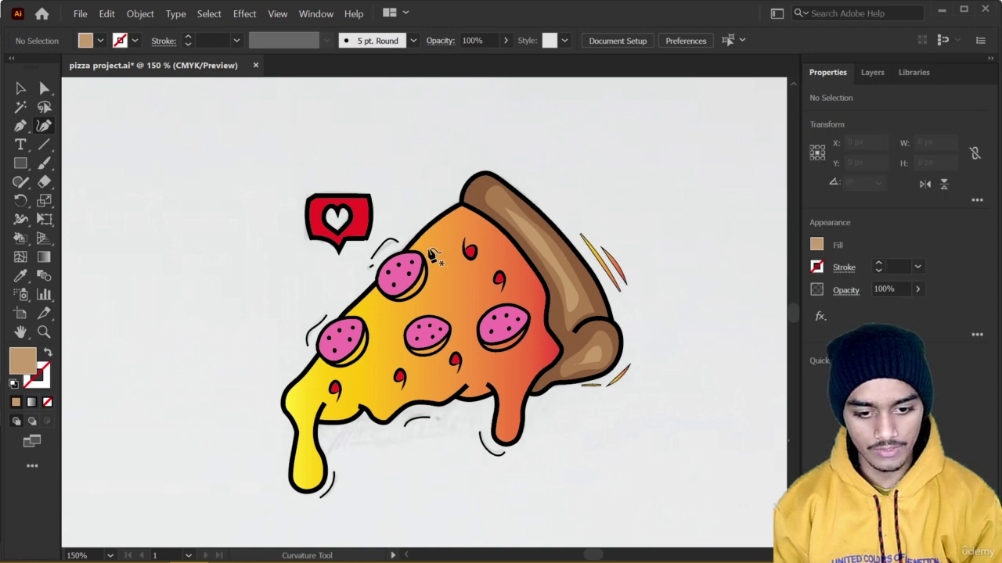
{"action": "scroll", "coordinate": [432, 257], "scroll_direction": "up", "scroll_amount": 1}
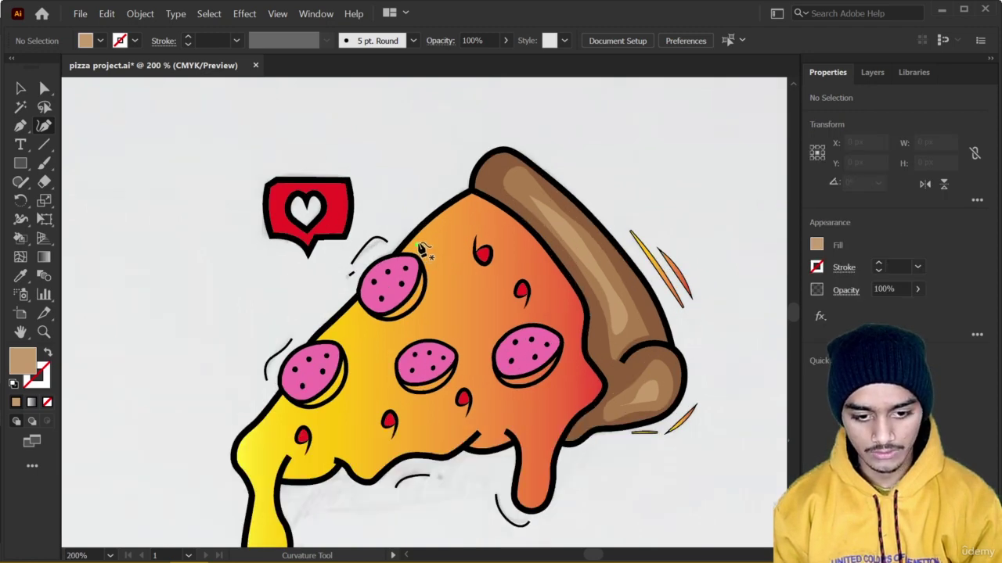
{"action": "left_click", "coordinate": [416, 245]}
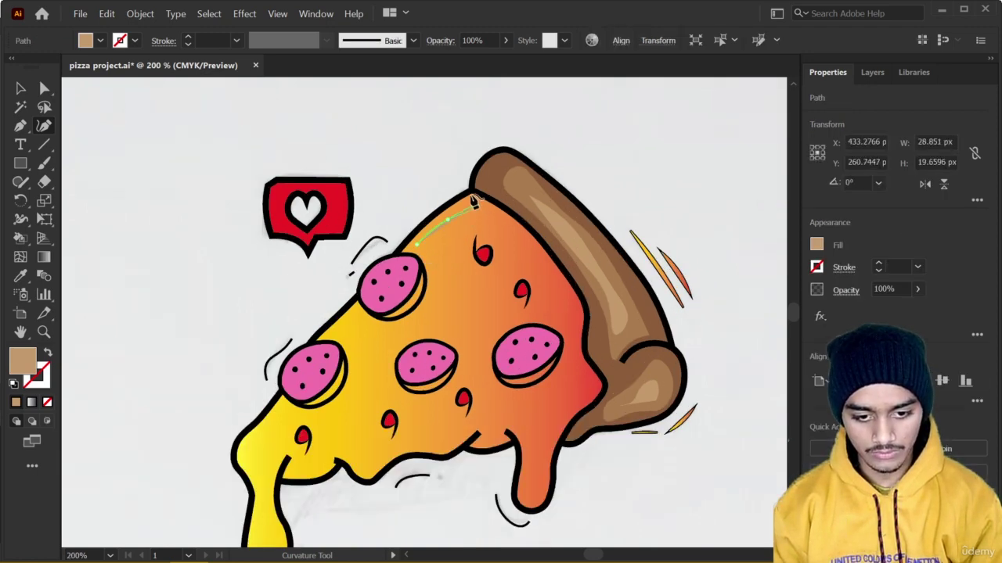
{"action": "left_click", "coordinate": [472, 191]}
{"action": "scroll", "coordinate": [469, 217], "scroll_direction": "up", "scroll_amount": 3}
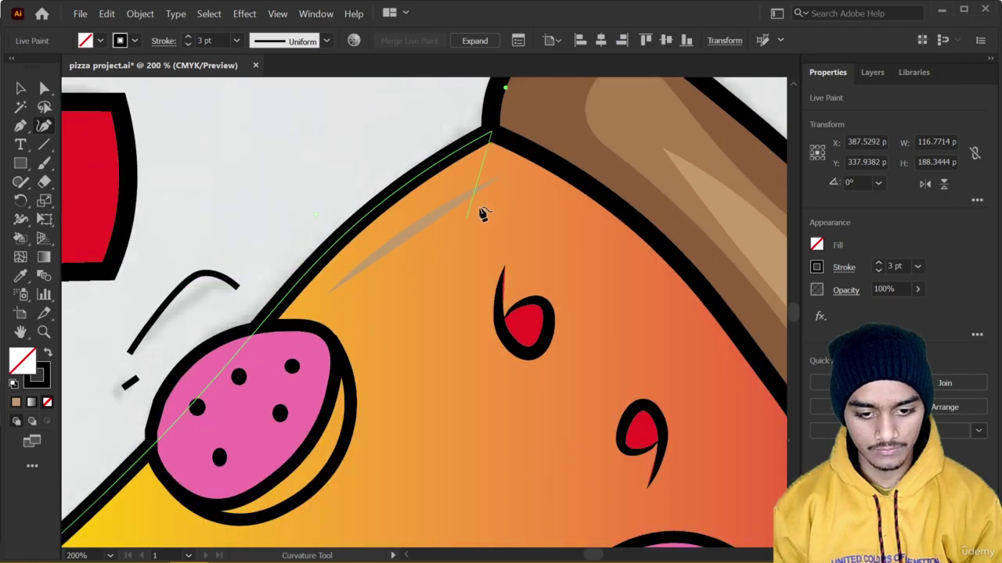
{"action": "left_click", "coordinate": [503, 188]}
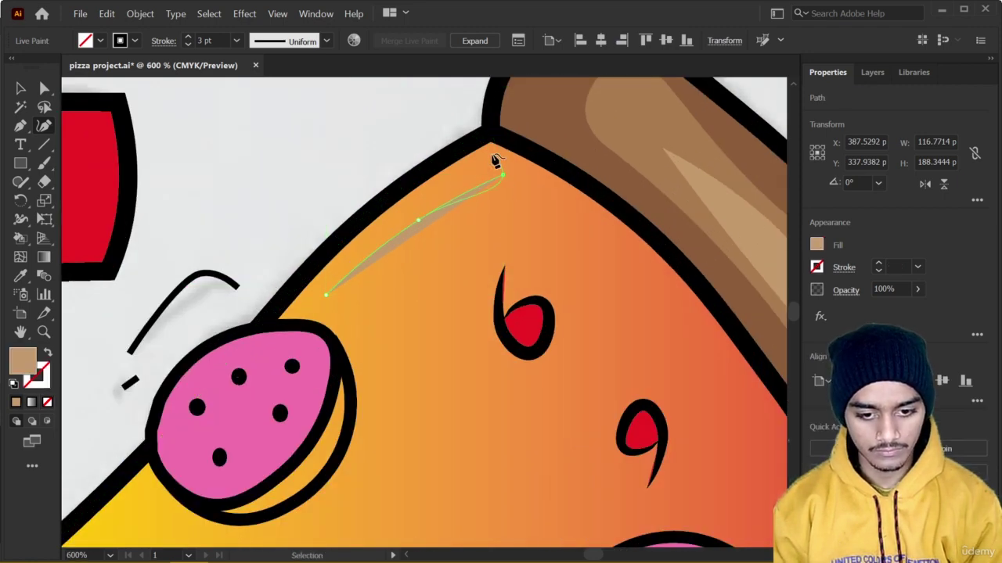
Bring the outline back along the cheese's upper edge to the pepperoni, closing it as a shape about 35 by 29 px
{"action": "left_click", "coordinate": [489, 147]}
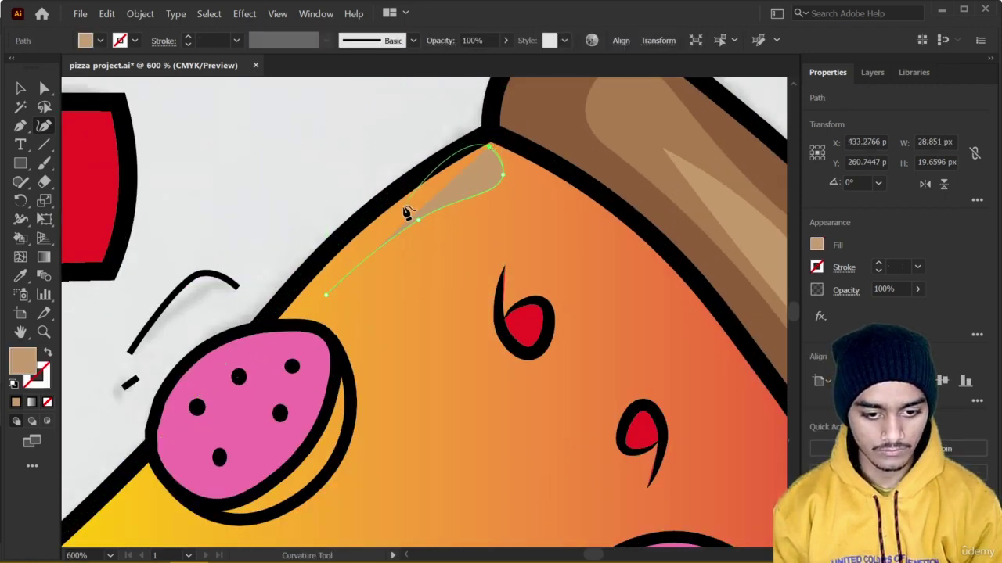
{"action": "left_click", "coordinate": [380, 231]}
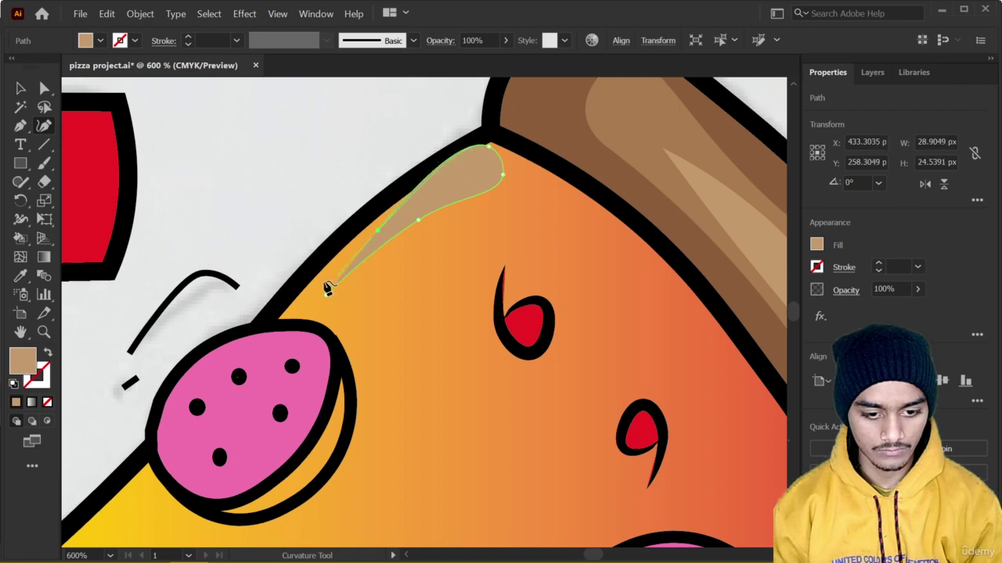
{"action": "left_click", "coordinate": [291, 308]}
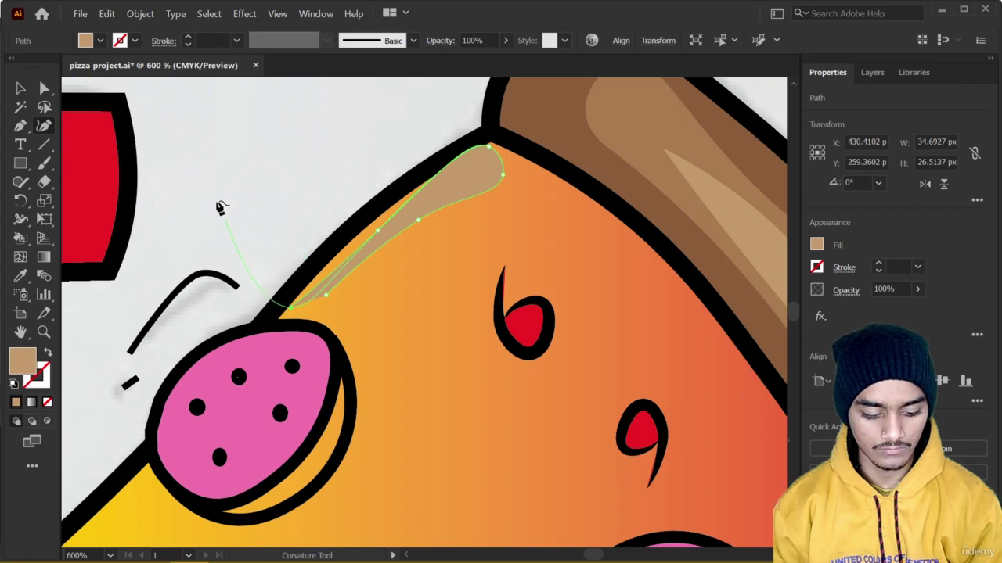
{"action": "left_click", "coordinate": [287, 321]}
{"action": "left_click", "coordinate": [326, 296]}
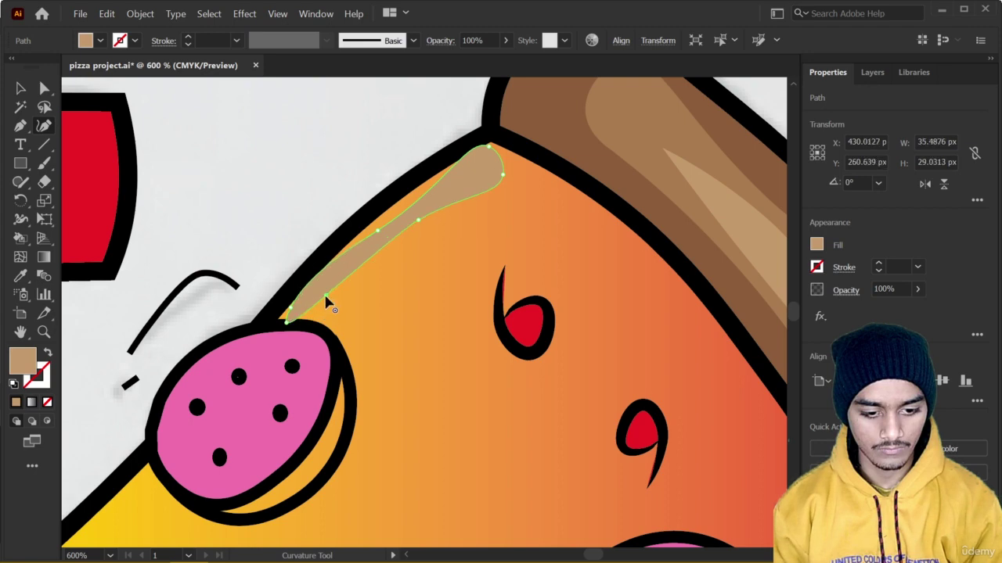
{"action": "left_click", "coordinate": [352, 249]}
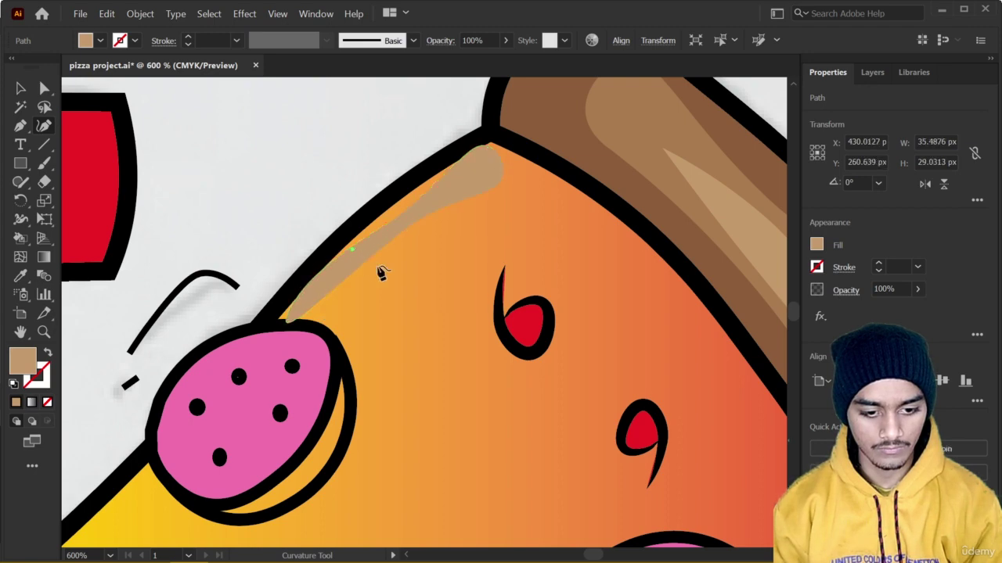
{"action": "key", "text": "v"}
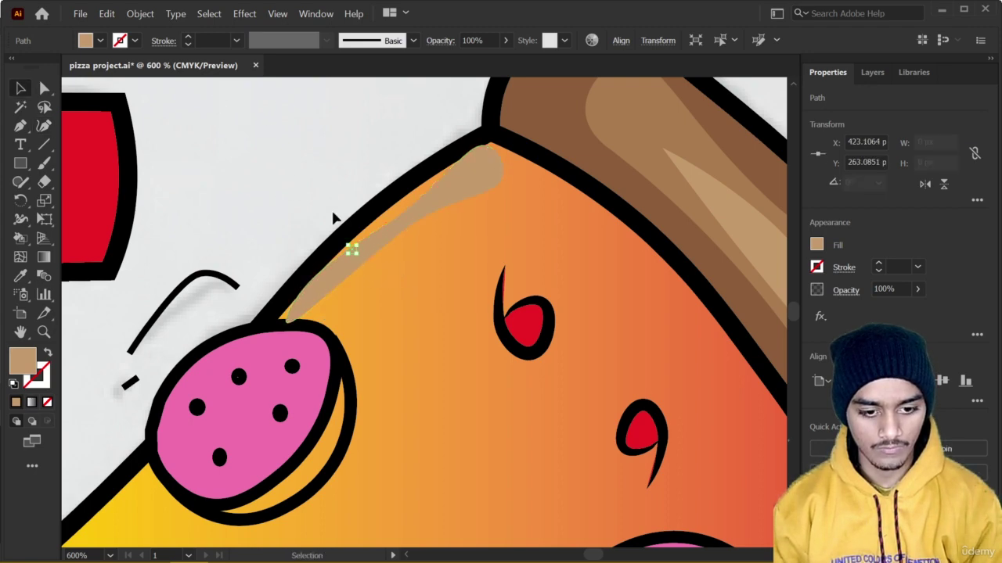
{"action": "key", "text": "ctrl+shift+a"}
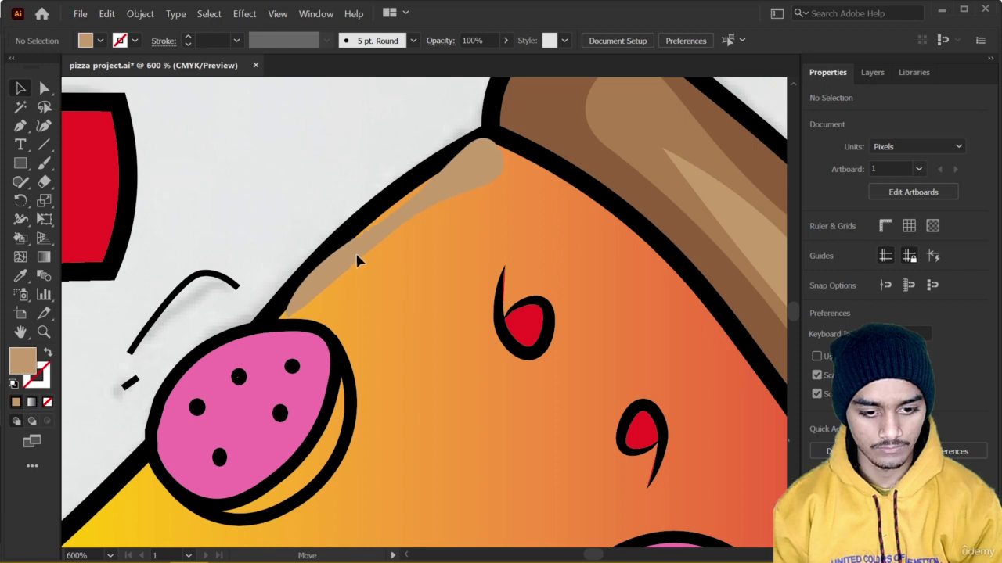
Fill the new cheese highlight with the light orange swatch
{"action": "left_click", "coordinate": [357, 261]}
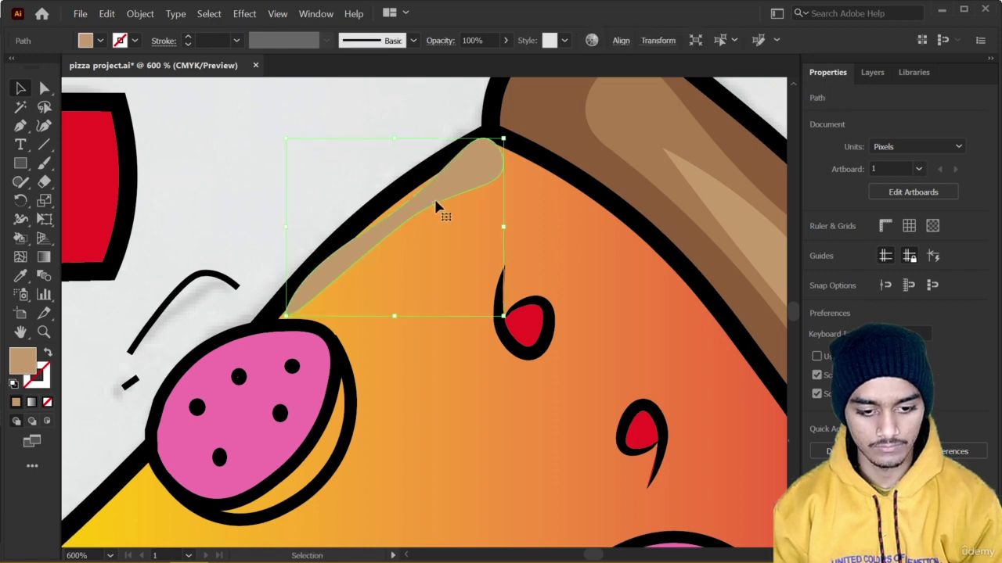
{"action": "left_click", "coordinate": [873, 73]}
{"action": "left_click", "coordinate": [831, 73]}
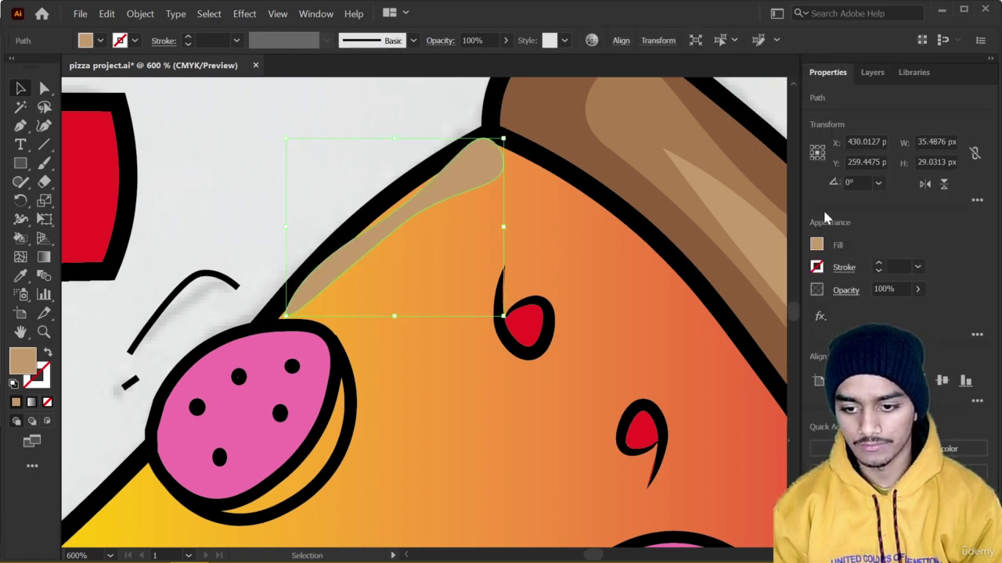
{"action": "left_click", "coordinate": [816, 244]}
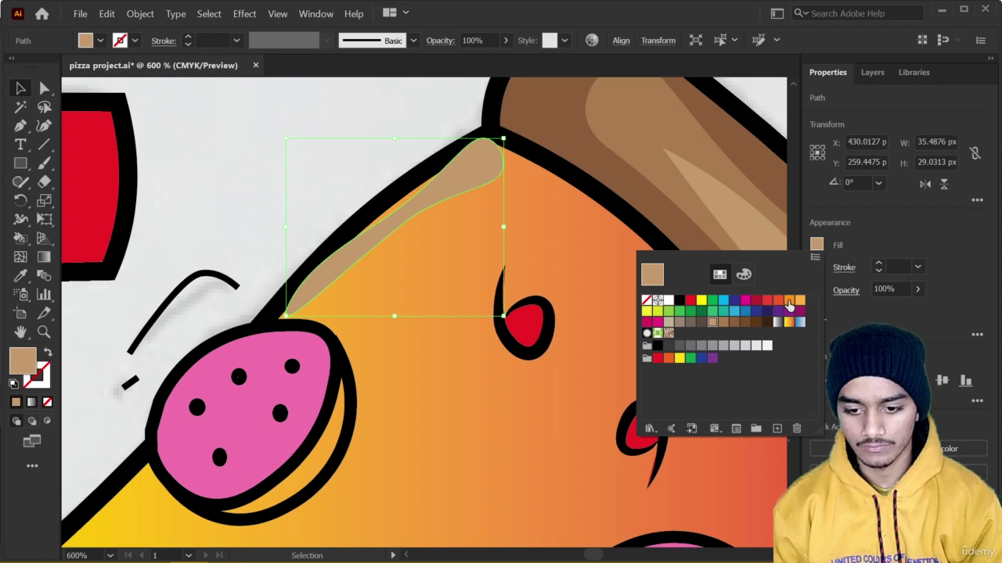
{"action": "left_click", "coordinate": [789, 301]}
{"action": "left_click", "coordinate": [800, 302]}
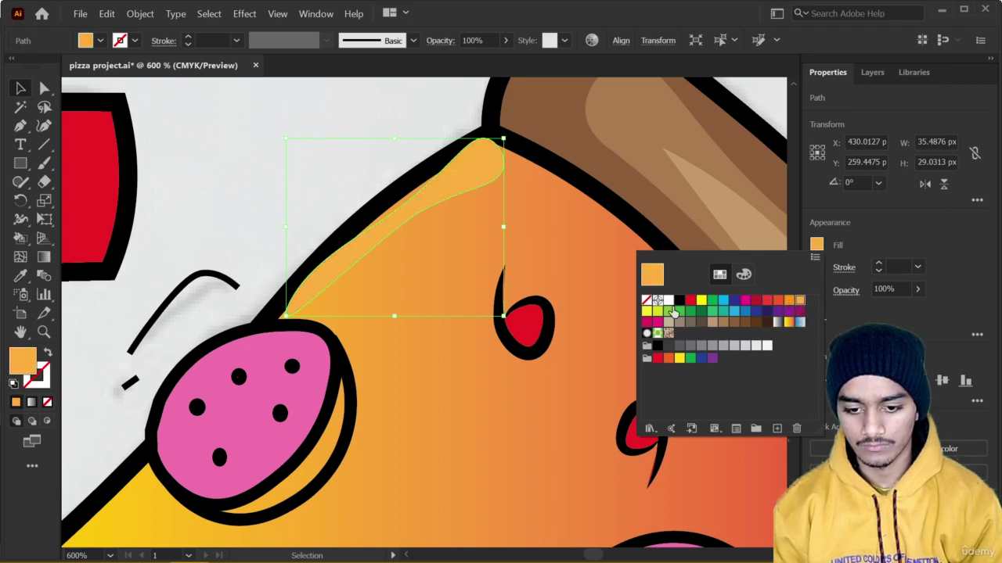
{"action": "left_click", "coordinate": [646, 311]}
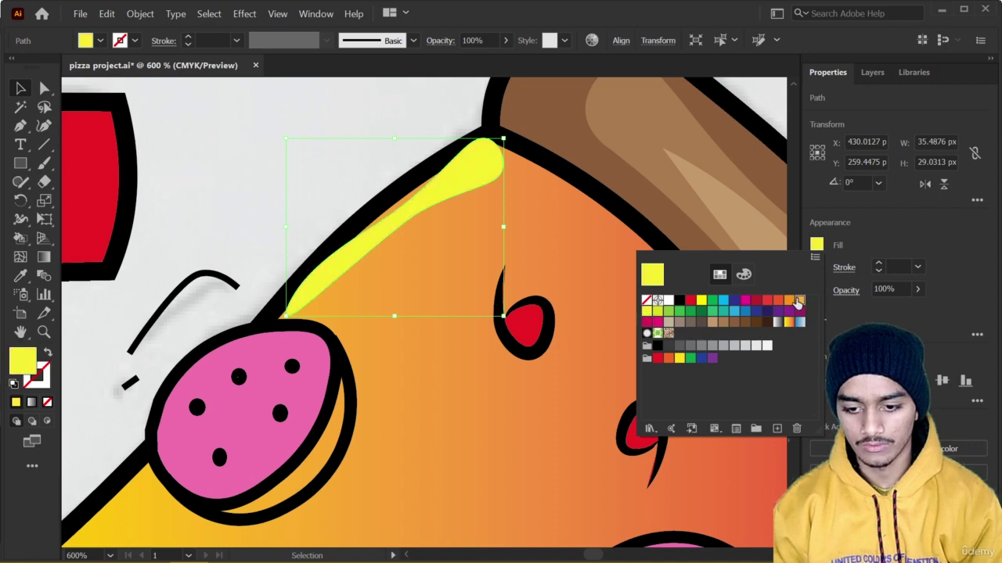
{"action": "left_click", "coordinate": [799, 302]}
{"action": "left_click", "coordinate": [263, 131]}
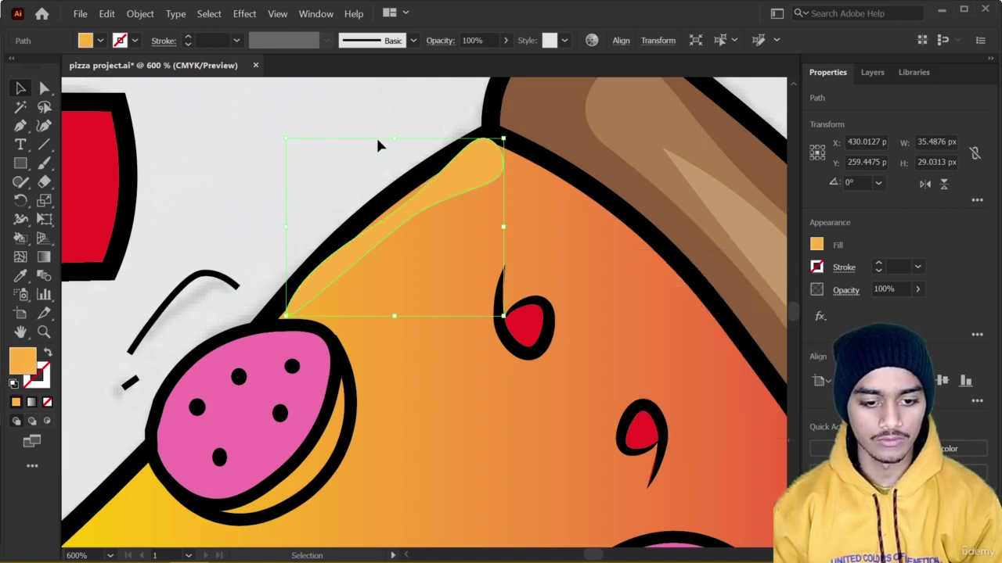
{"action": "left_click", "coordinate": [263, 174]}
Duplicate the orange highlight onto the cheese edge below the lowest pepperoni, scaled to about 28 by 24 px
{"action": "scroll", "coordinate": [404, 195], "scroll_direction": "down", "scroll_amount": 4}
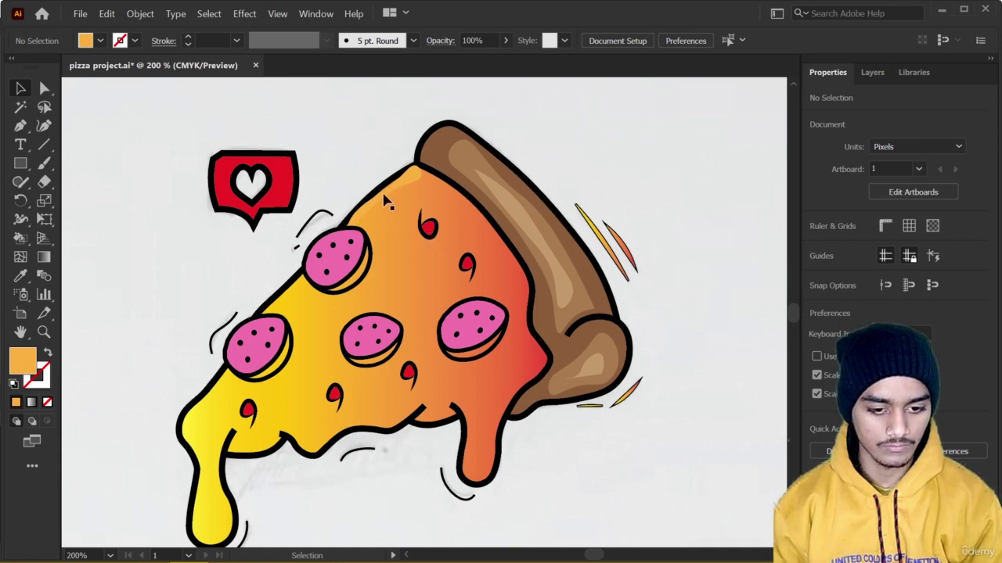
{"action": "left_click", "coordinate": [384, 201]}
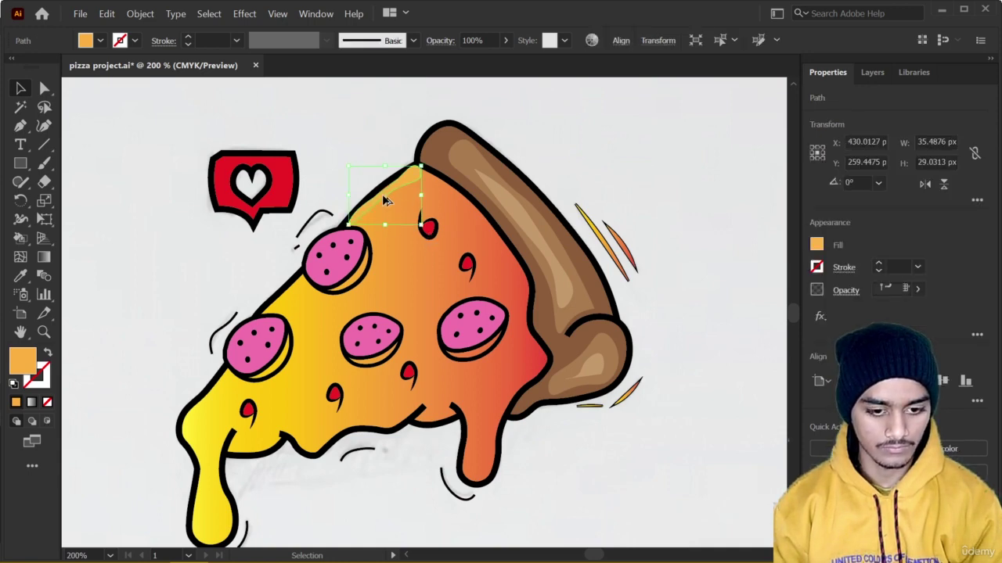
{"action": "mouse_move", "coordinate": [383, 201]}
{"action": "left_mouse_down"}
{"action": "mouse_move", "coordinate": [282, 368]}
{"action": "mouse_move", "coordinate": [239, 417]}
{"action": "mouse_move", "coordinate": [216, 403]}
{"action": "mouse_move", "coordinate": [256, 373]}
{"action": "mouse_move", "coordinate": [233, 385]}
{"action": "mouse_move", "coordinate": [228, 374]}
{"action": "left_mouse_up"}
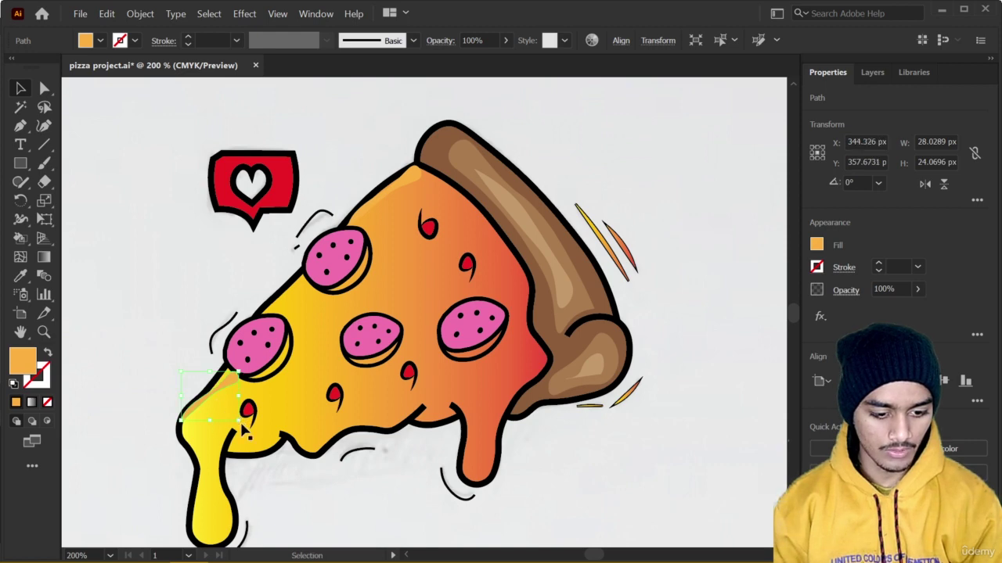
Rotate the copied highlight by about 6.3° and nudge it against the cheese outline
{"action": "left_click_drag", "start_coordinate": [240, 423], "coordinate": [244, 420]}
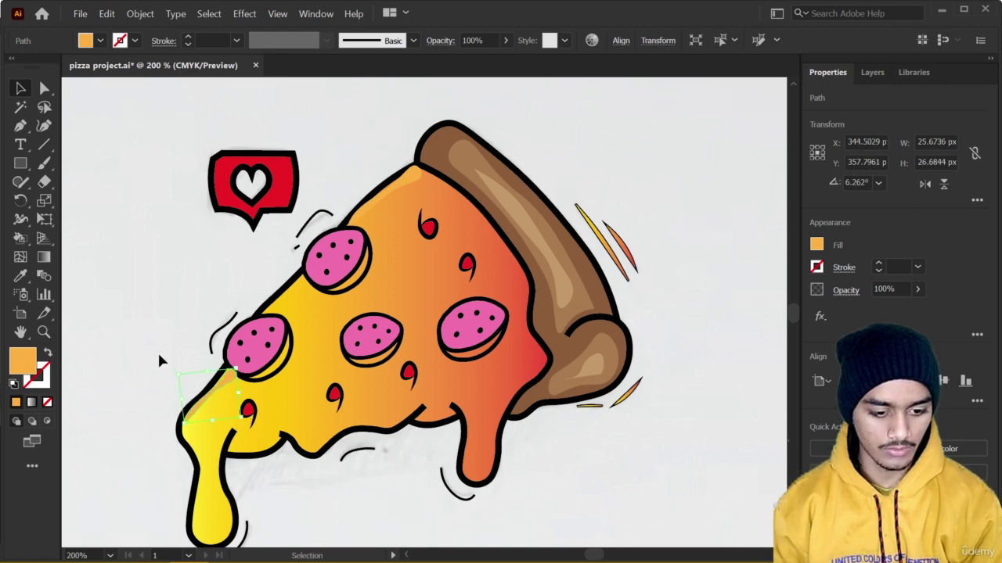
{"action": "left_click", "coordinate": [160, 349]}
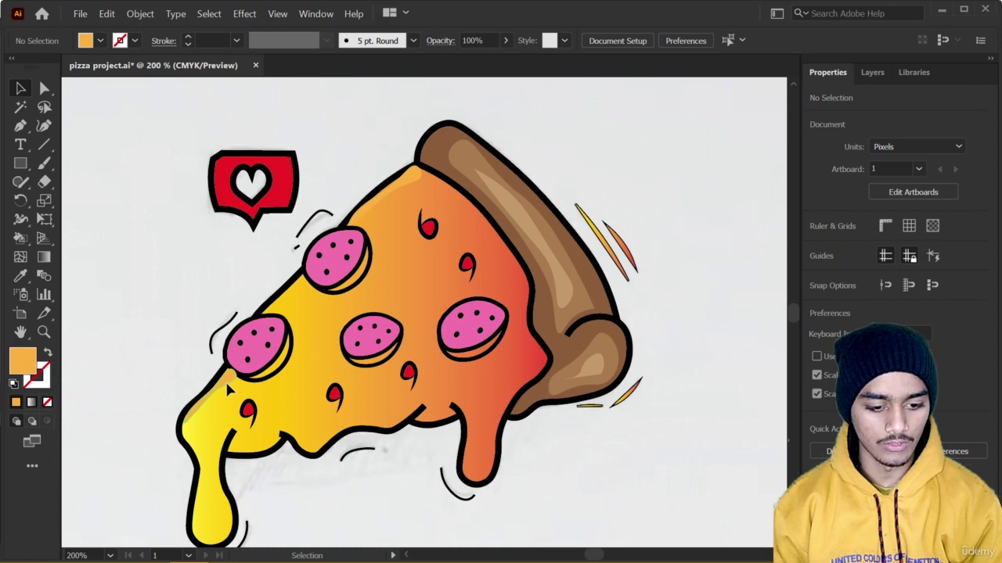
{"action": "left_click_drag", "start_coordinate": [227, 382], "coordinate": [225, 379]}
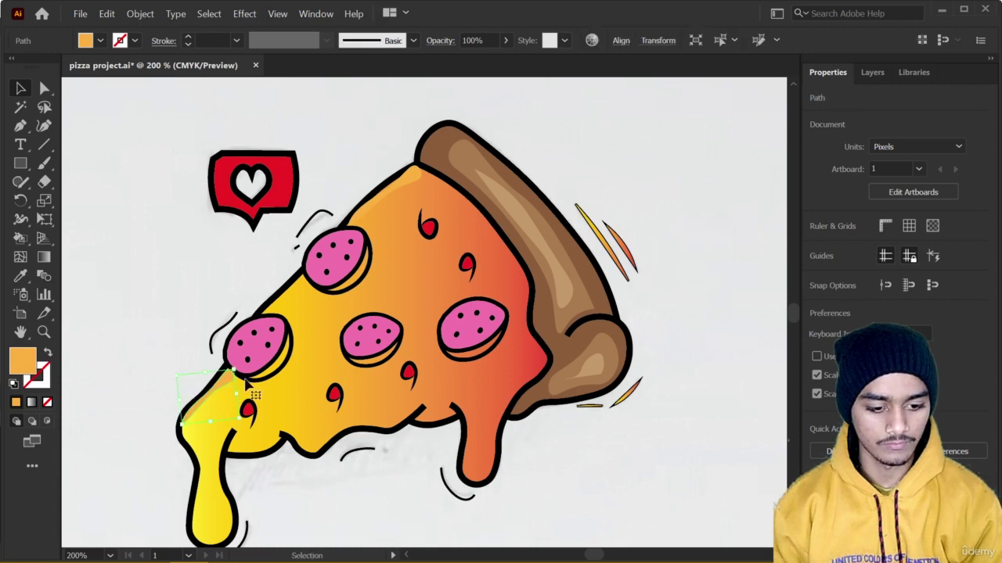
{"action": "left_click", "coordinate": [155, 323]}
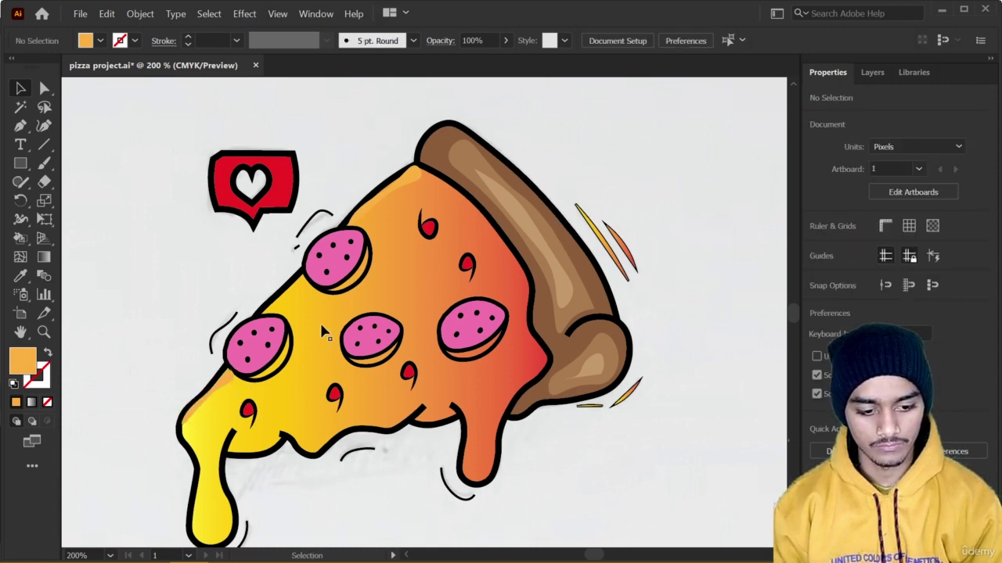
Start a highlight outline inside the cheese drip nearest the crust with the Curvature tool, drawing a U shape about 14 by 28 px
{"action": "left_click", "coordinate": [47, 126]}
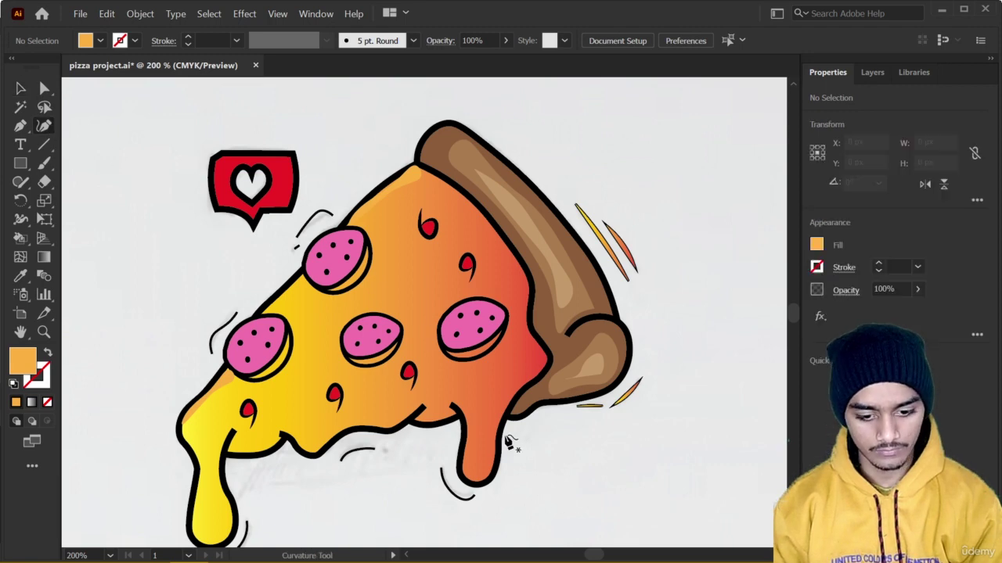
{"action": "left_click", "coordinate": [468, 458]}
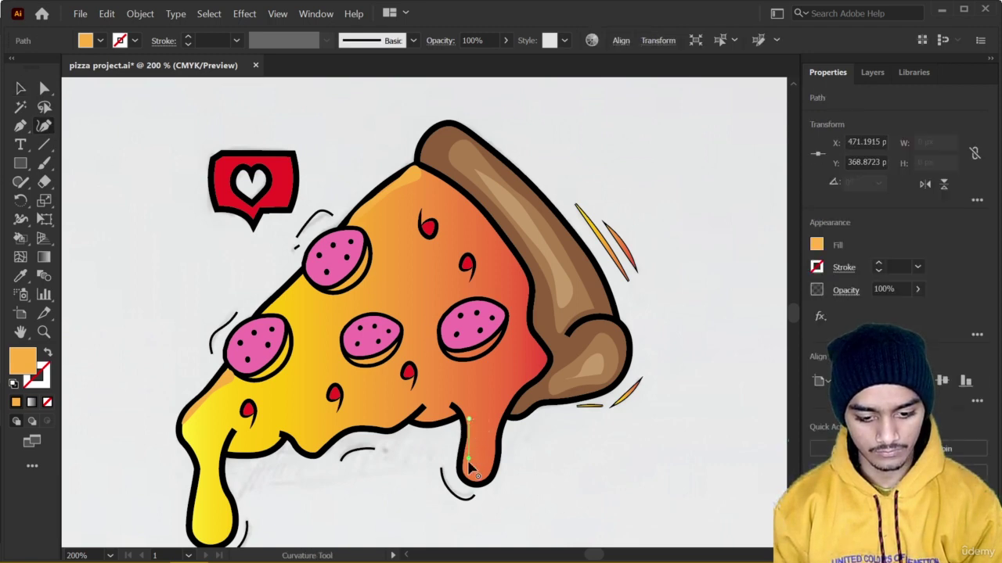
{"action": "left_click", "coordinate": [476, 479]}
{"action": "left_click", "coordinate": [488, 464]}
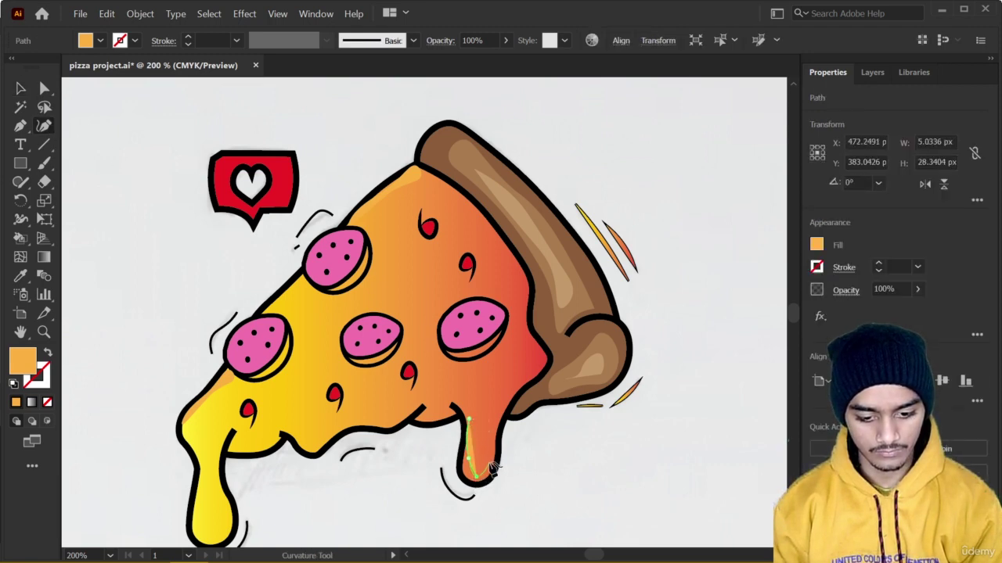
{"action": "left_click", "coordinate": [496, 424]}
{"action": "left_click", "coordinate": [494, 423]}
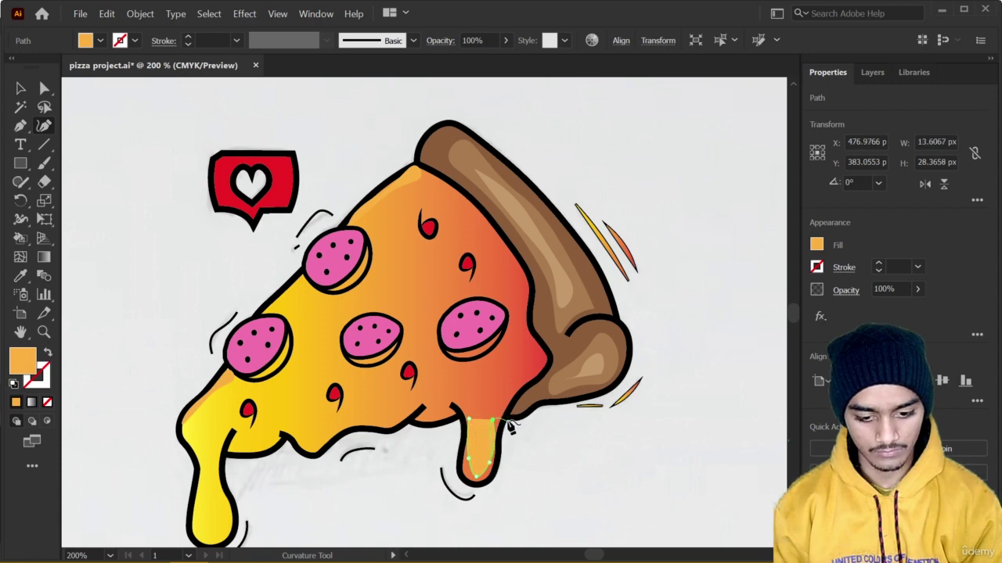
Extend the highlight outline from the U's crust-side end onto the drip's black contour, making it about 18 by 28 px
{"action": "left_click", "coordinate": [506, 420]}
{"action": "key", "text": "ctrl+z"}
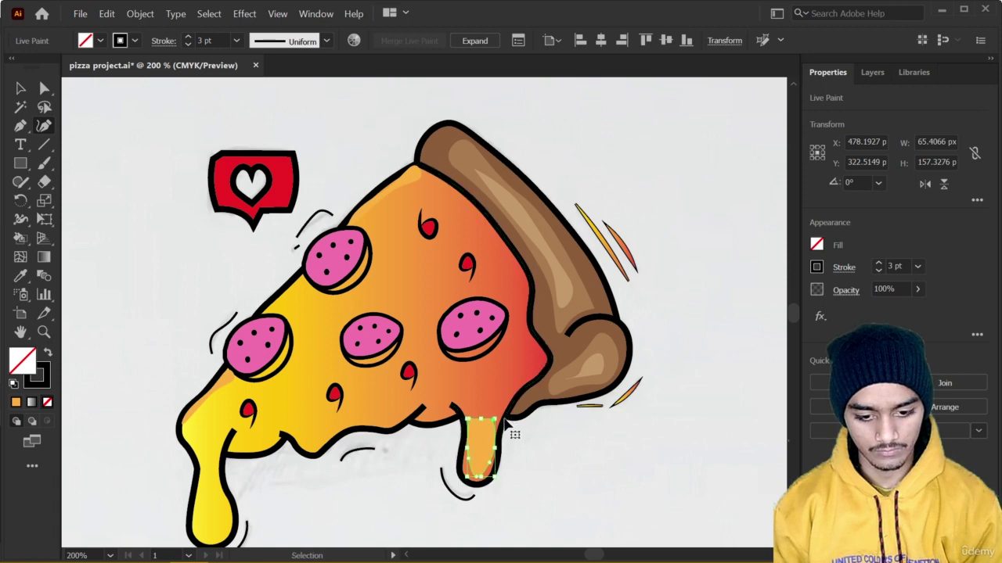
{"action": "scroll", "coordinate": [499, 421], "scroll_direction": "up", "scroll_amount": 6}
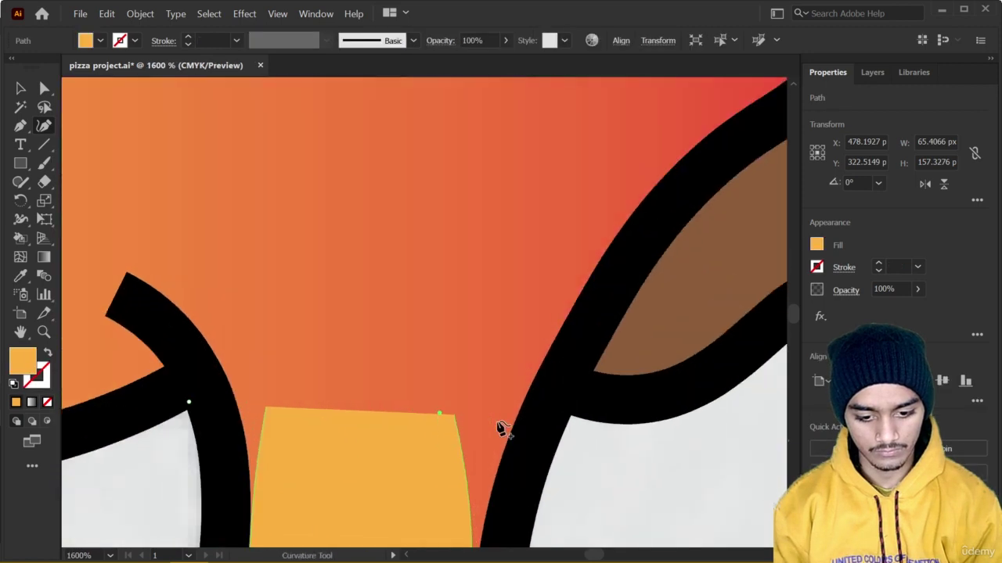
{"action": "left_click", "coordinate": [543, 442]}
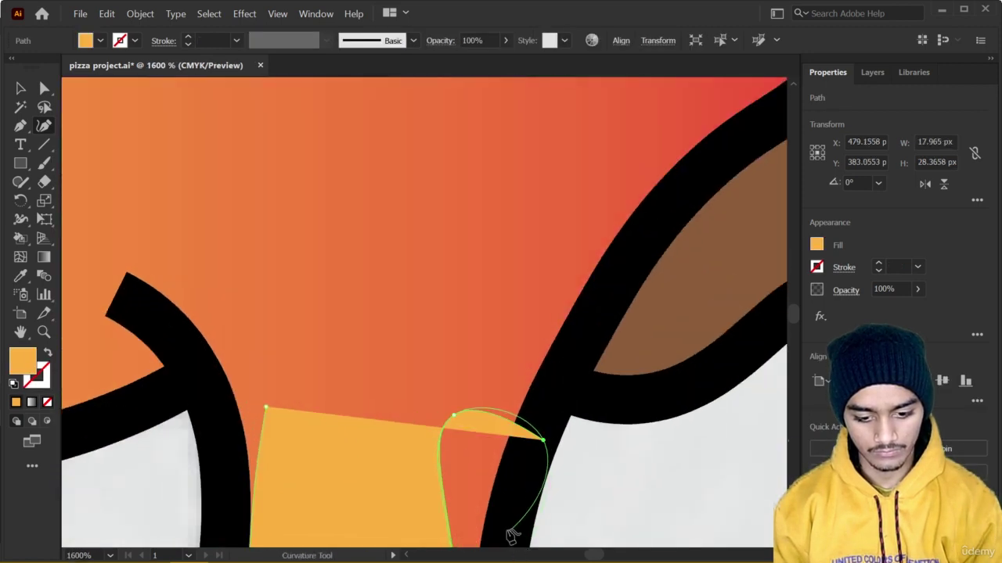
{"action": "left_click", "coordinate": [525, 502]}
{"action": "scroll", "coordinate": [528, 503], "scroll_direction": "down", "scroll_amount": 4}
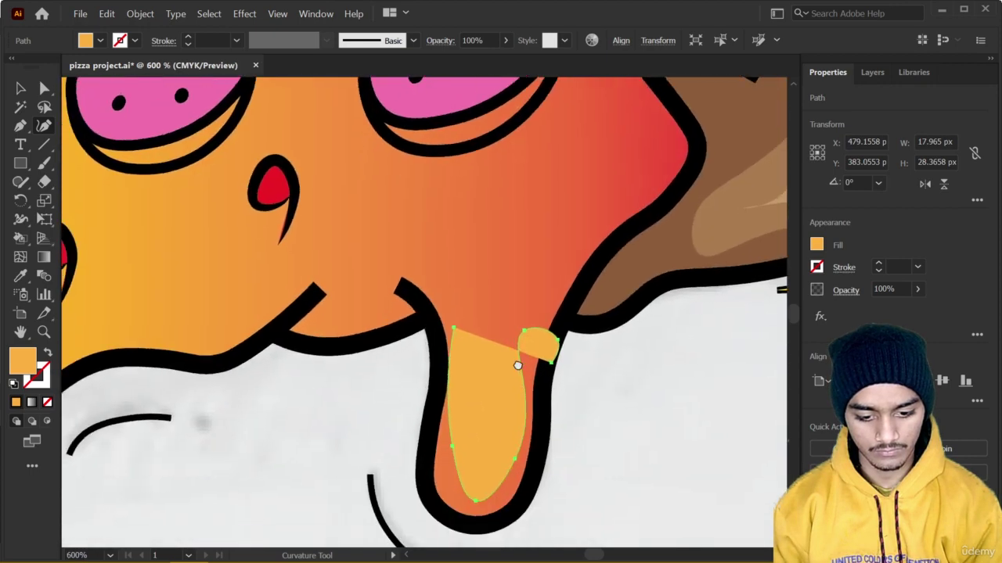
{"action": "scroll", "coordinate": [517, 366], "scroll_direction": "down", "scroll_amount": 1}
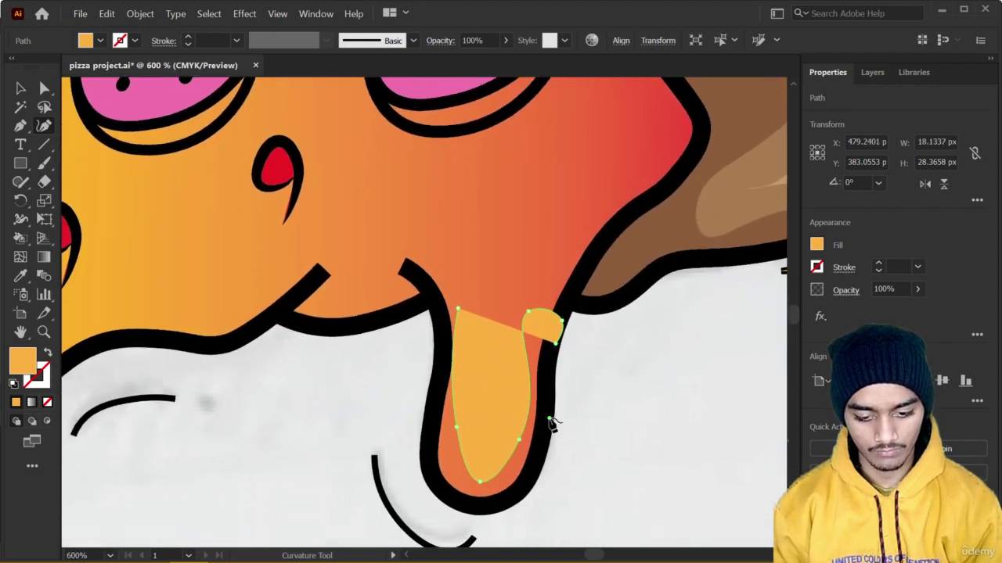
Continue the highlight outline down the drip's crust-side contour and around its rounded tip
{"action": "key", "text": "Escape"}
{"action": "left_click", "coordinate": [510, 496]}
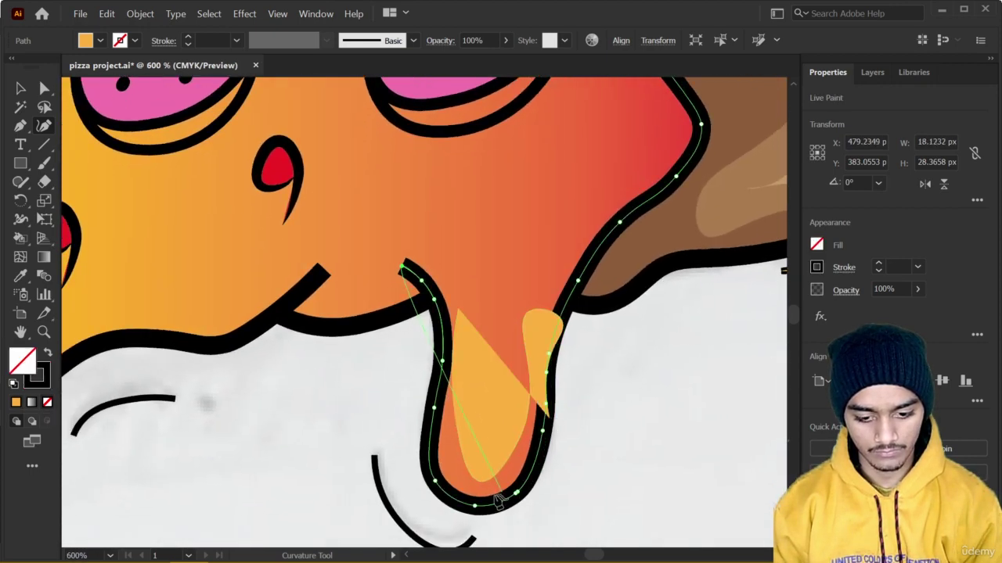
{"action": "left_click", "coordinate": [519, 480]}
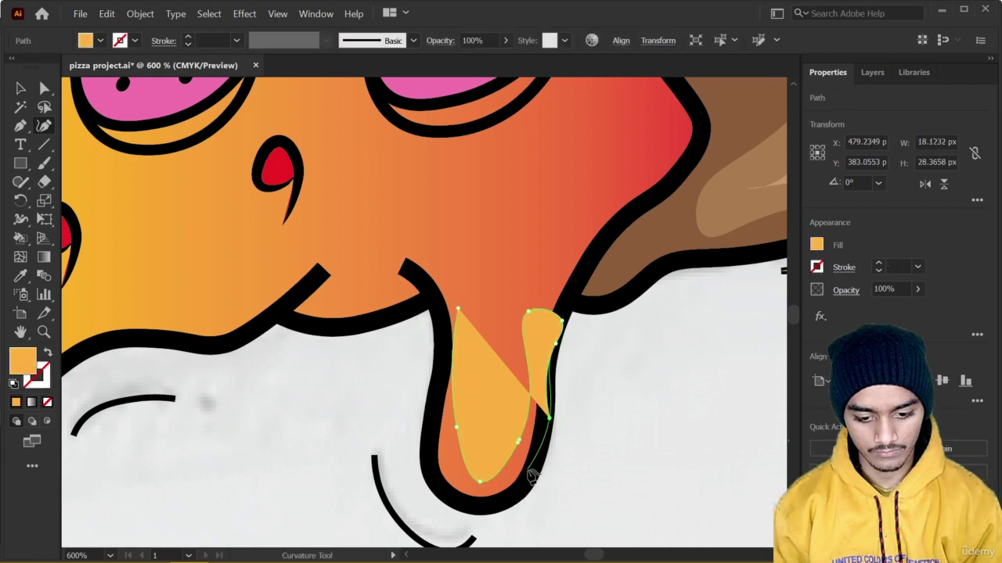
{"action": "left_click", "coordinate": [530, 471]}
{"action": "left_click", "coordinate": [493, 501]}
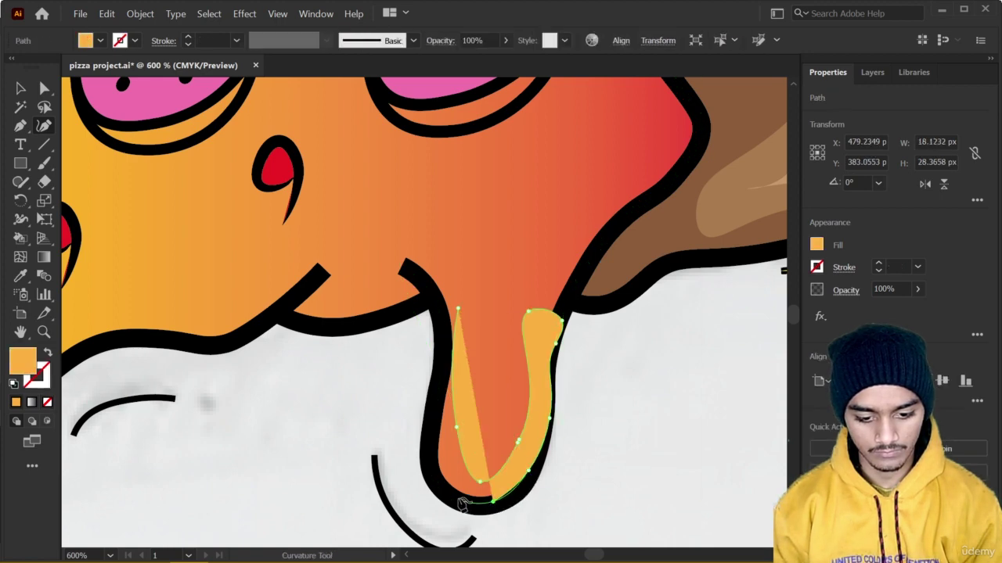
{"action": "left_click", "coordinate": [456, 497]}
{"action": "left_click", "coordinate": [433, 463]}
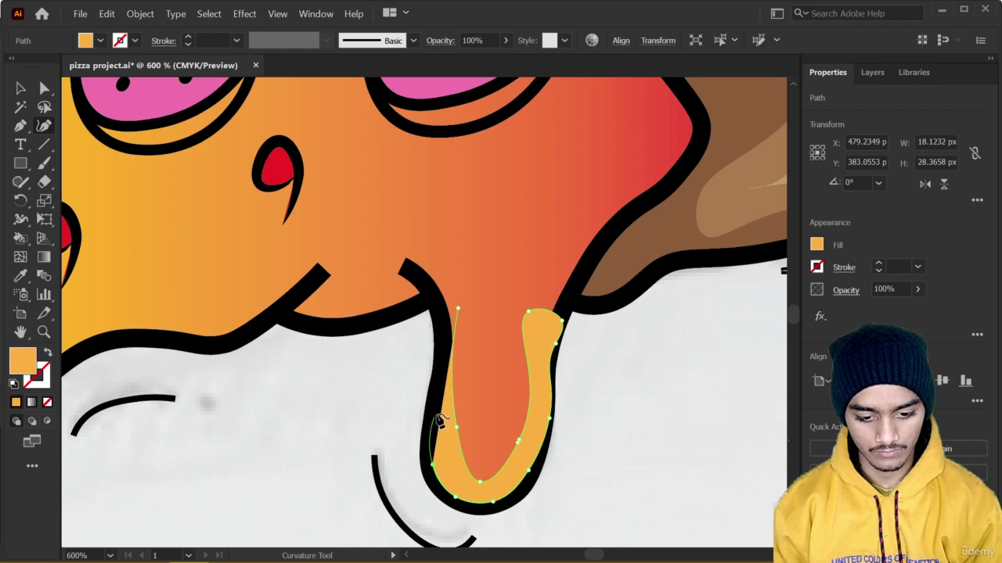
Run the outline up the drip's other side and close it with a tapered tail on the cheese, about 33 by 45 px overall
{"action": "left_click", "coordinate": [436, 413]}
{"action": "left_click", "coordinate": [443, 329]}
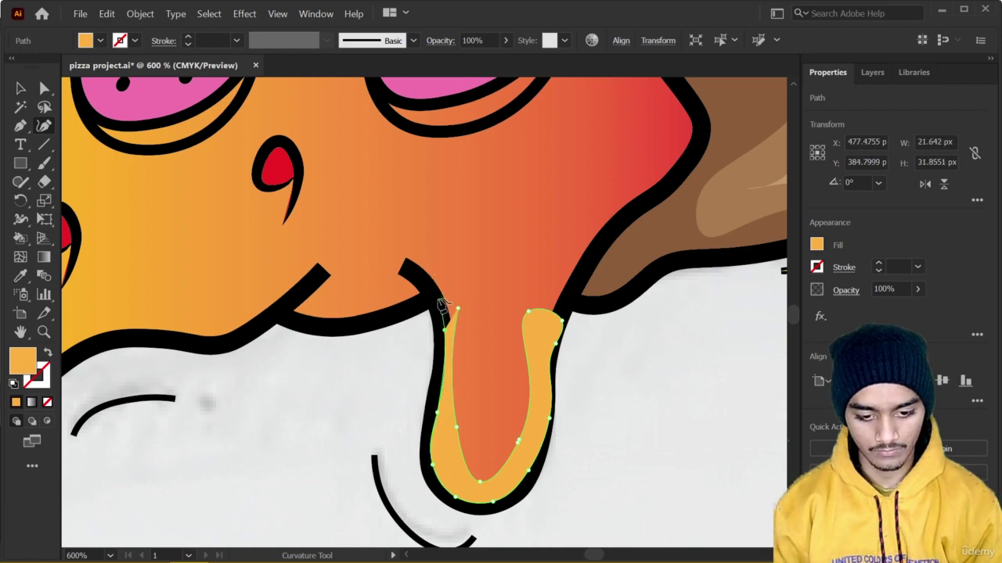
{"action": "left_click", "coordinate": [438, 299]}
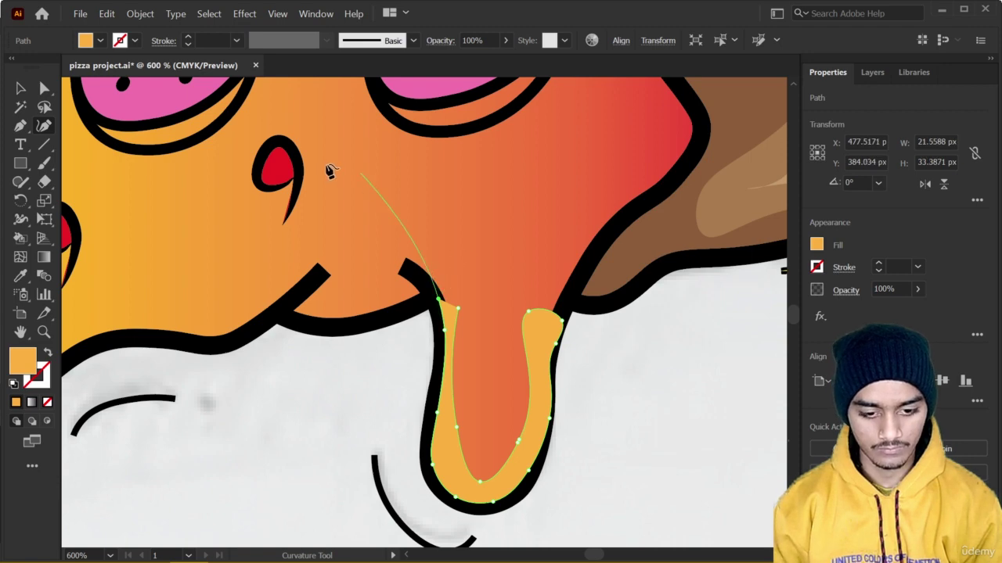
{"action": "left_click", "coordinate": [363, 228]}
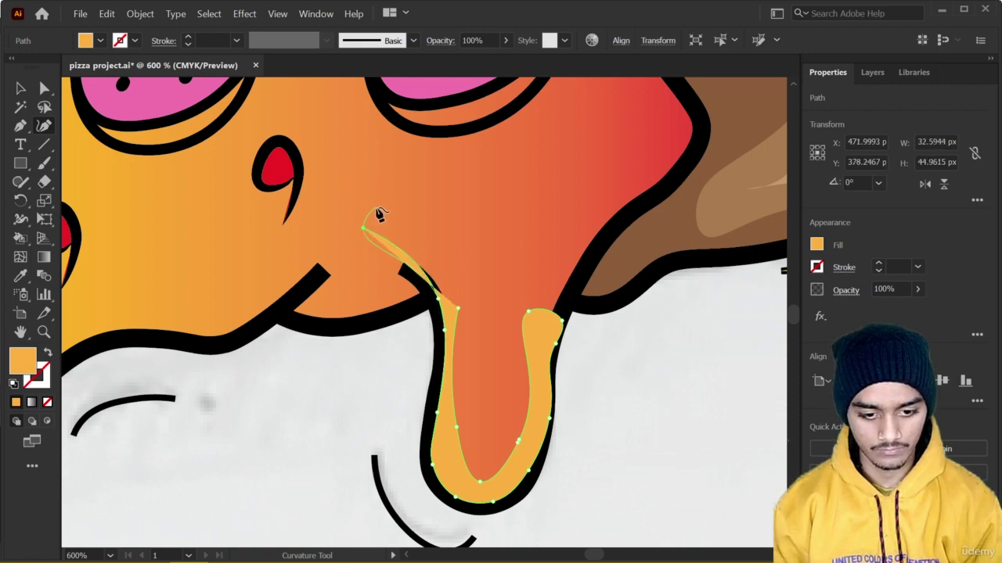
{"action": "left_click", "coordinate": [404, 237]}
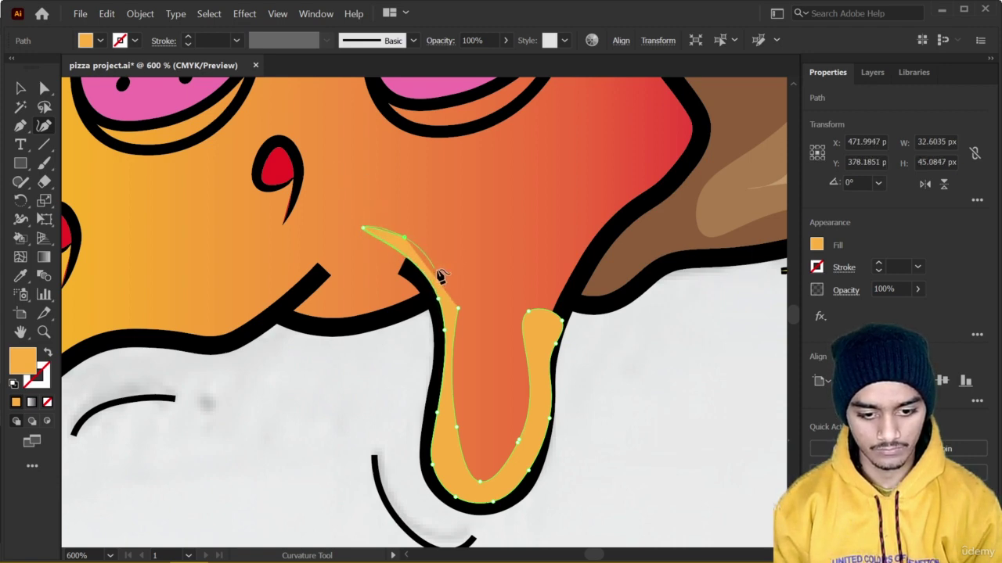
{"action": "left_click", "coordinate": [437, 270]}
{"action": "left_click", "coordinate": [459, 308]}
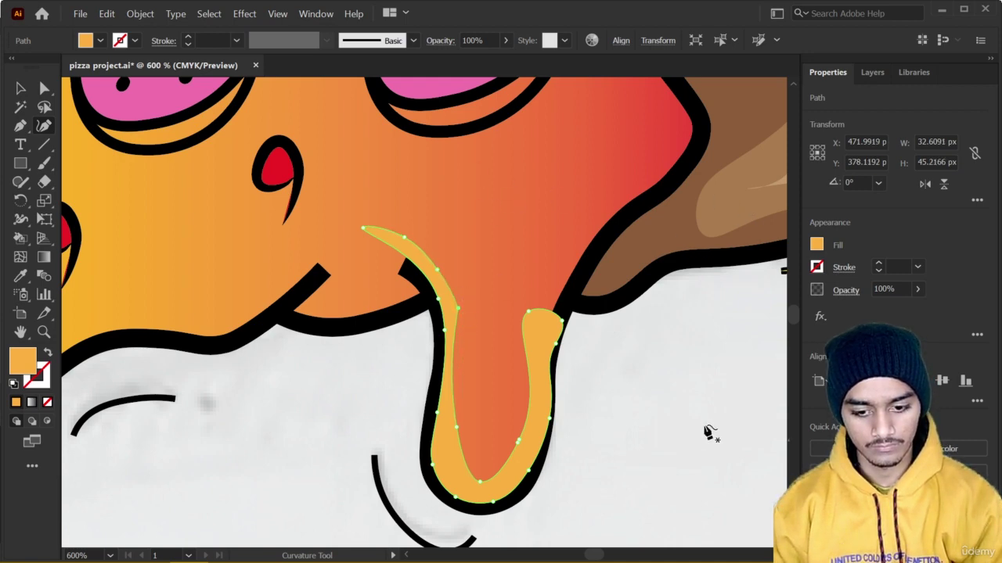
Scale the drip highlight down slightly to about 31 by 45 px so it fits inside the contour
{"action": "key", "text": "v"}
{"action": "left_click", "coordinate": [645, 415]}
{"action": "scroll", "coordinate": [606, 408], "scroll_direction": "down", "scroll_amount": 3}
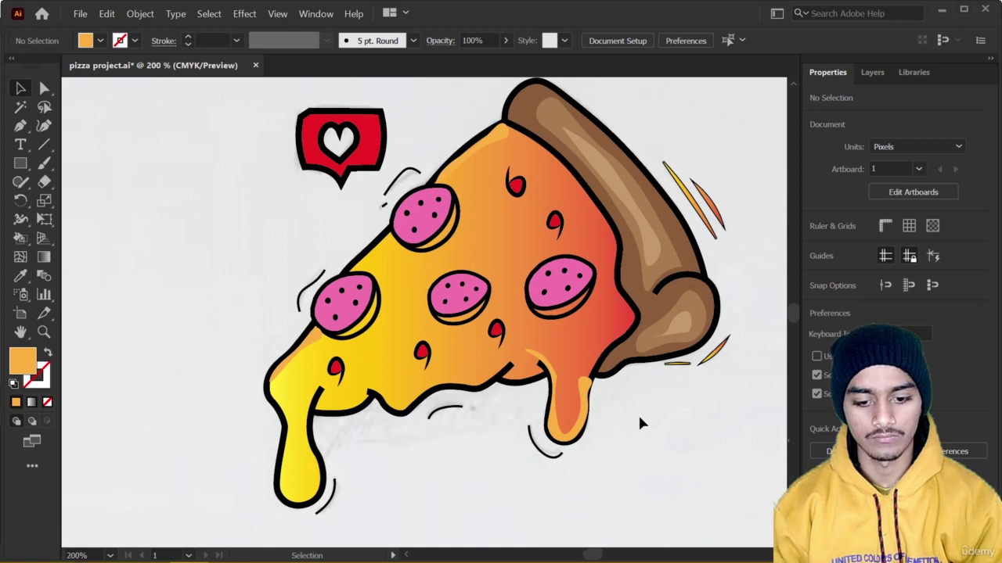
{"action": "left_click", "coordinate": [583, 424]}
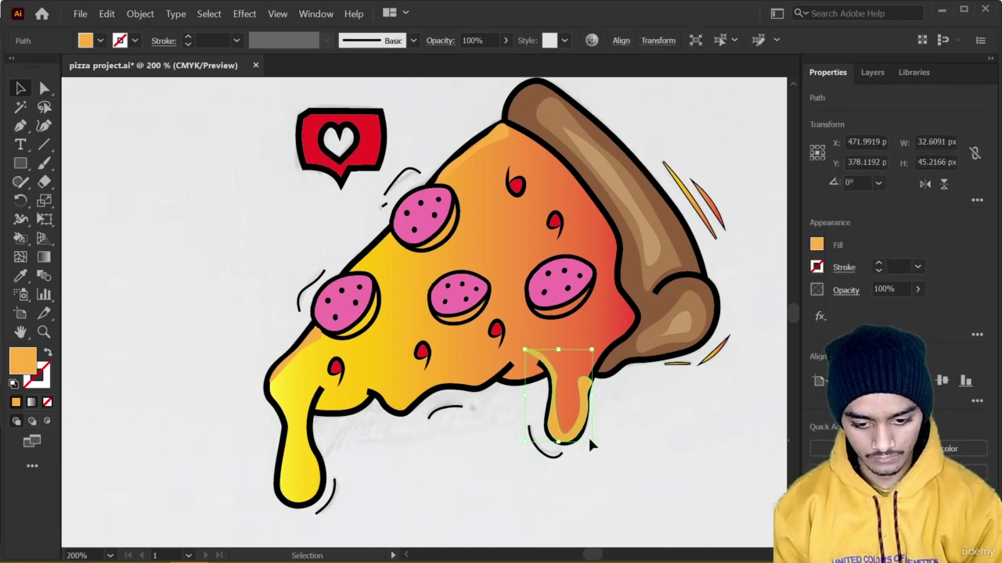
{"action": "left_click_drag", "start_coordinate": [592, 445], "coordinate": [579, 431]}
{"action": "scroll", "coordinate": [606, 397], "scroll_direction": "down", "scroll_amount": 1}
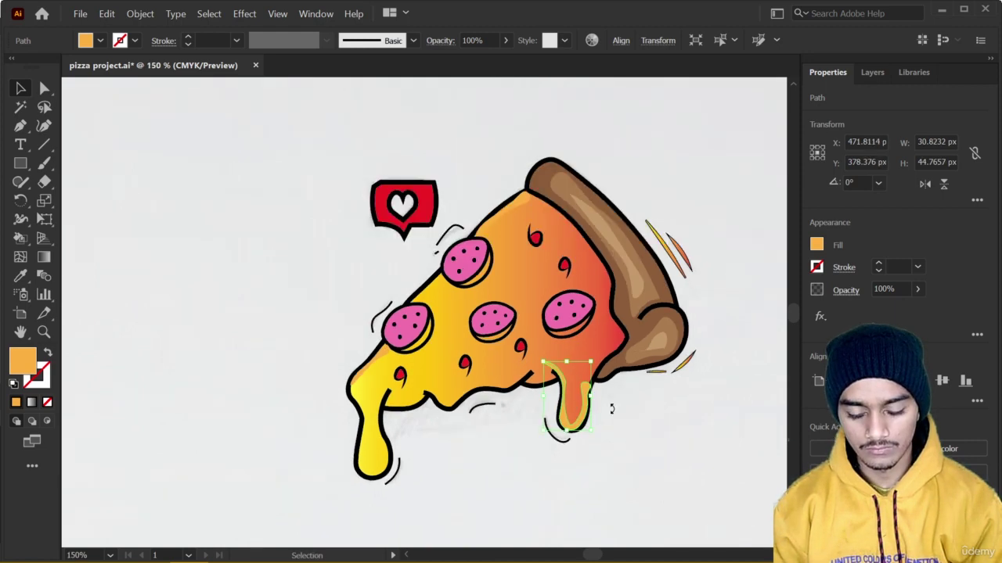
{"action": "left_click", "coordinate": [607, 405]}
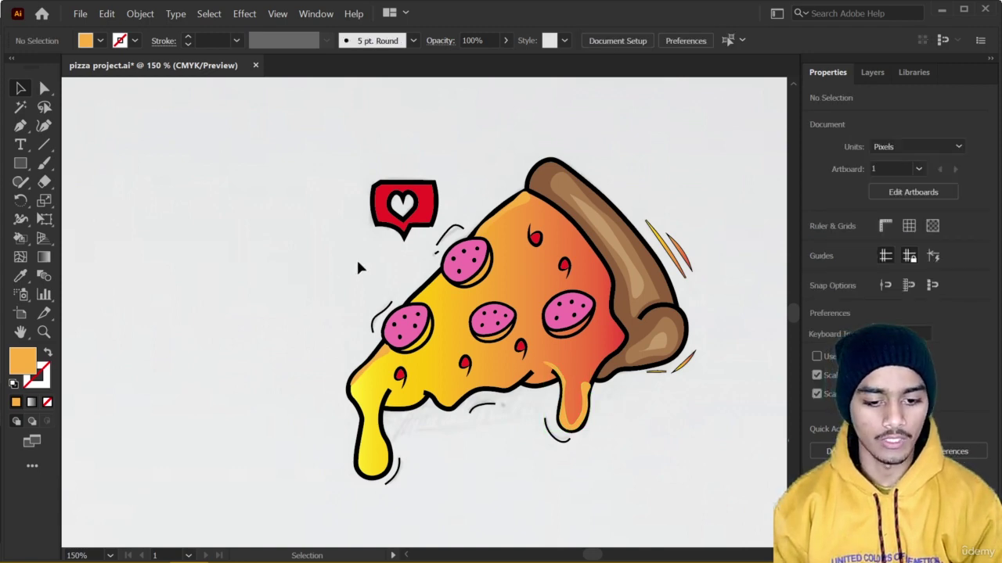
Draw an ellipse about 4.4 by 4.8 px on the cheese beside the uppermost pepperoni and fill it with the dark red swatch
{"action": "left_click", "coordinate": [44, 126]}
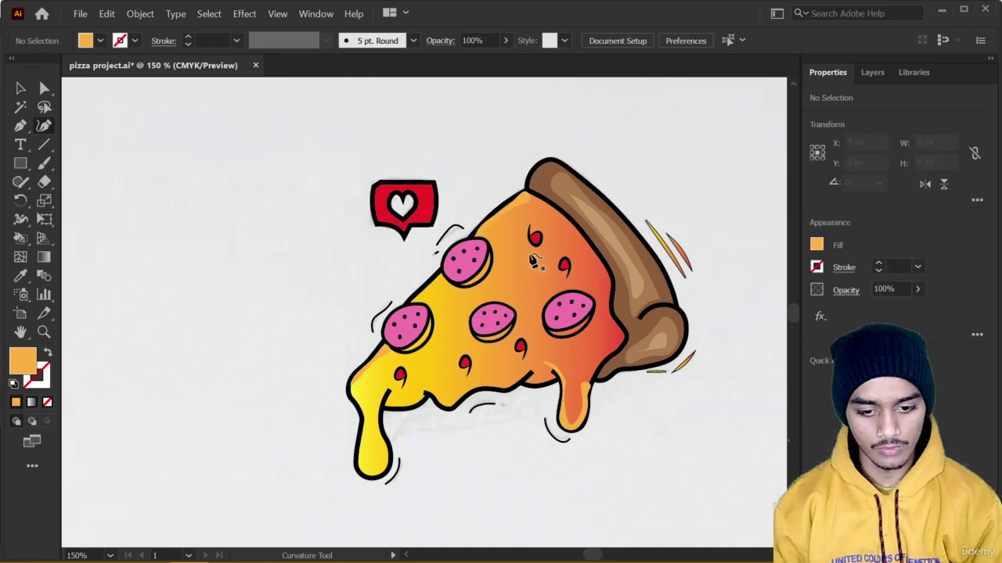
{"action": "left_click_drag", "start_coordinate": [15, 164], "coordinate": [86, 204]}
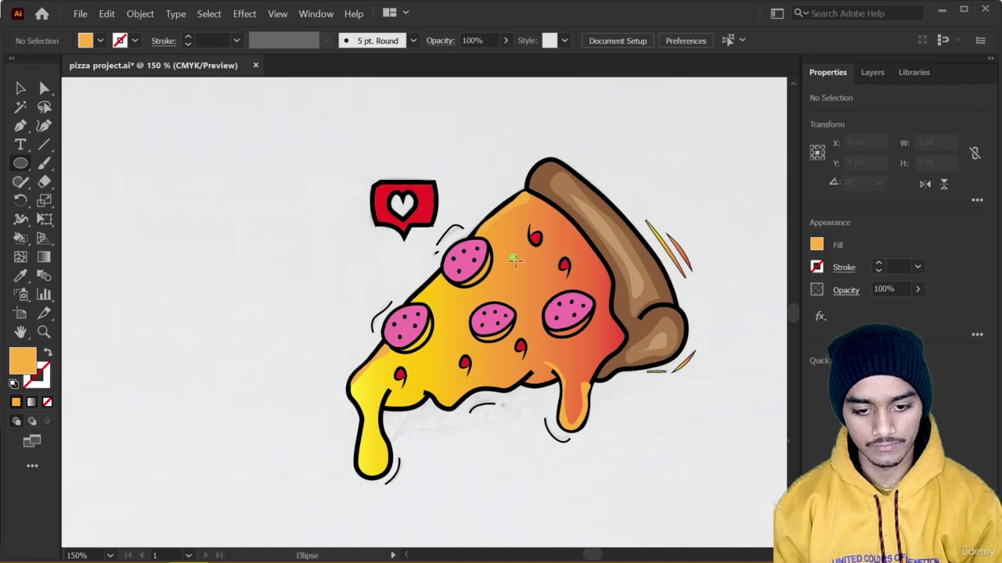
{"action": "left_click", "coordinate": [817, 245]}
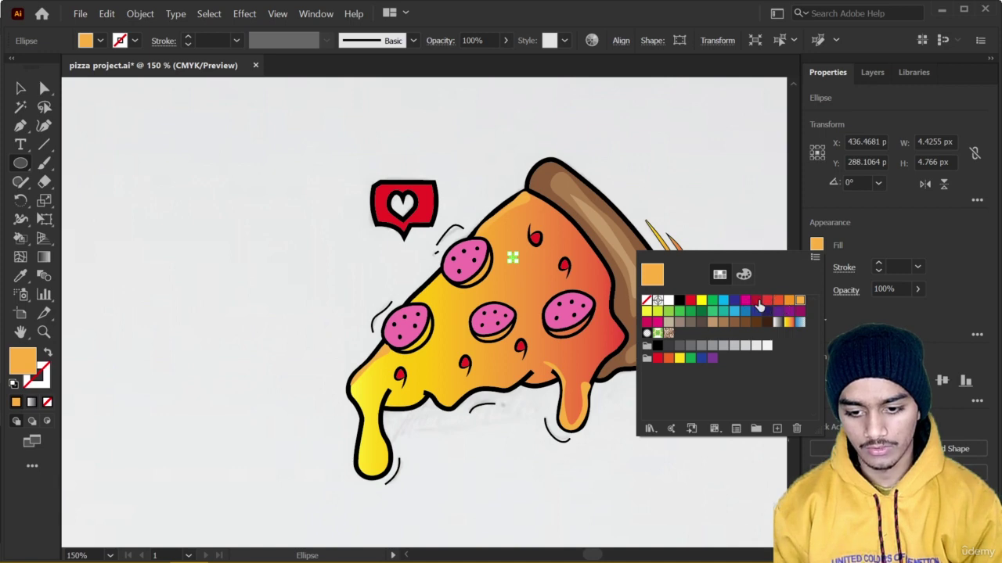
{"action": "left_click", "coordinate": [755, 301]}
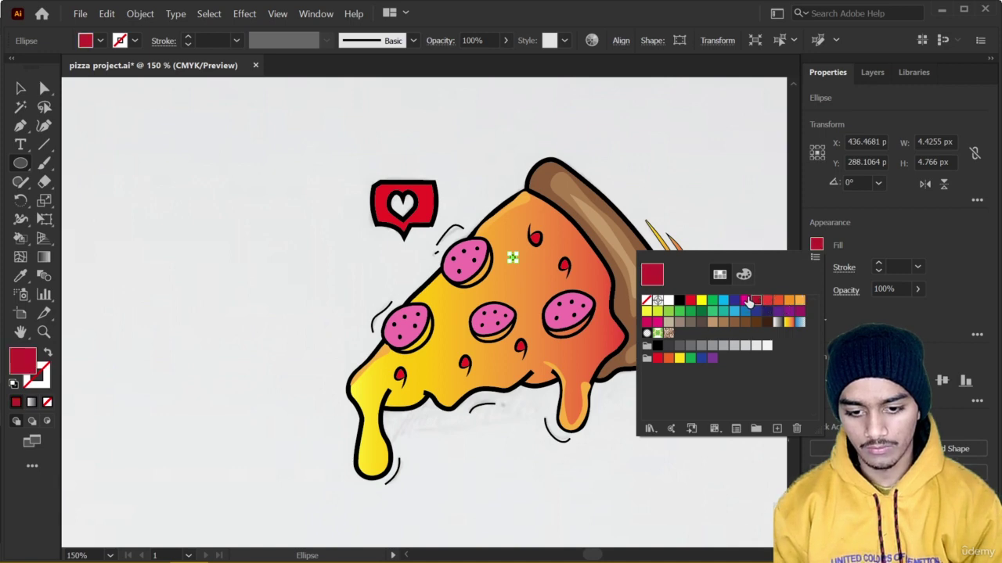
{"action": "left_click", "coordinate": [479, 147]}
{"action": "left_click", "coordinate": [539, 317]}
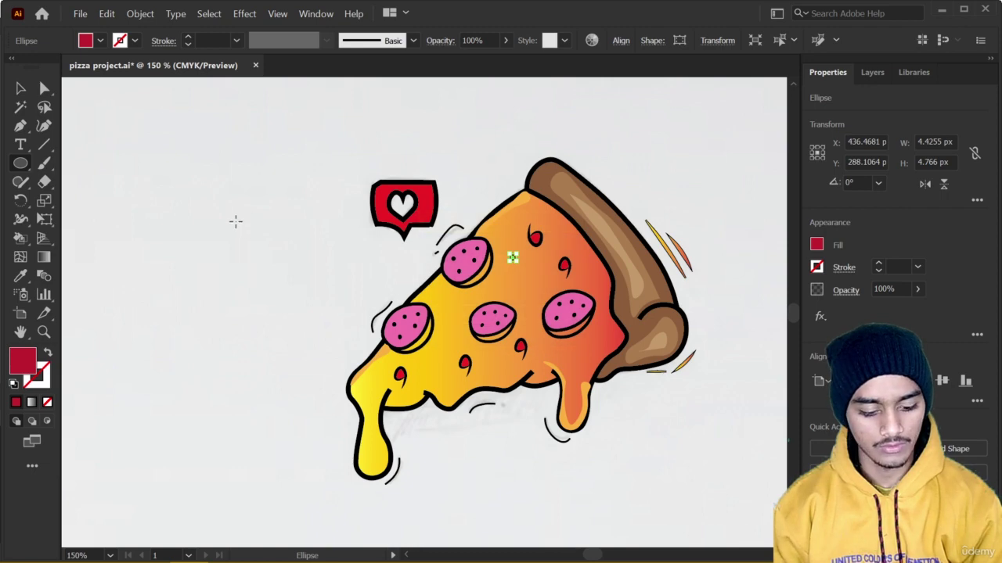
{"action": "key", "text": "v"}
{"action": "left_click", "coordinate": [376, 145]}
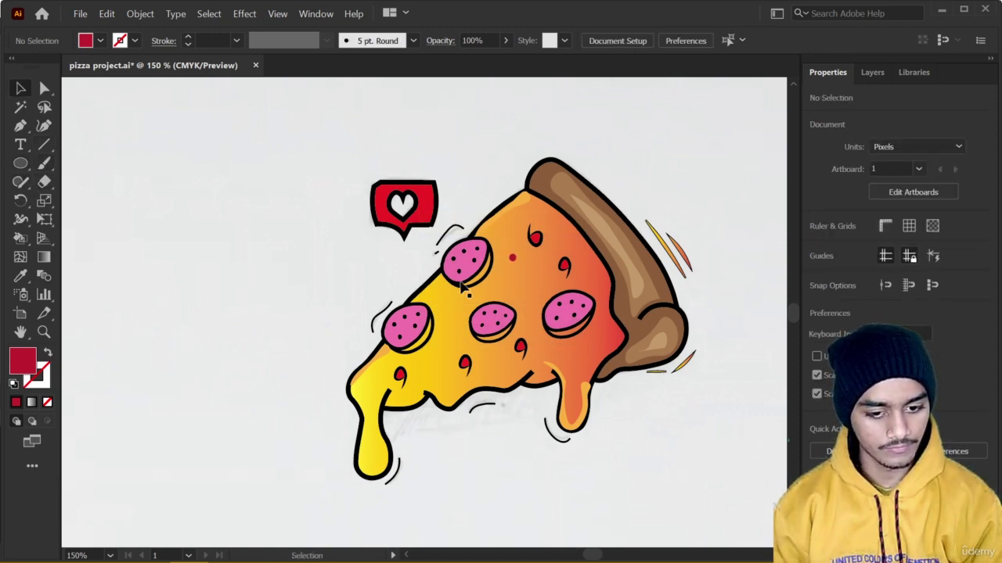
Enlarge the dark red dot to about 6.5 by 6.8 px and duplicate it diagonally below, toward the middle pepperoni
{"action": "left_click", "coordinate": [513, 259]}
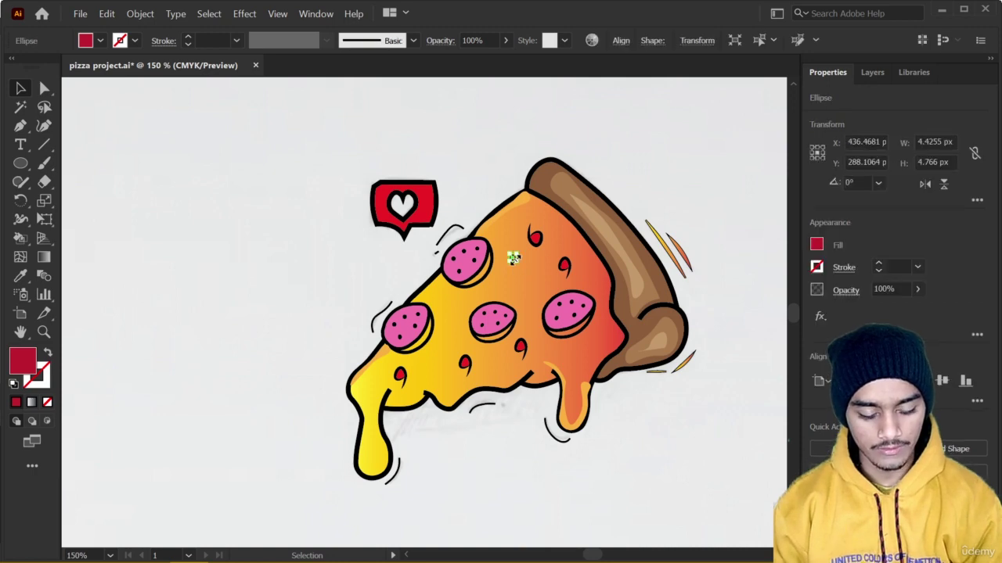
{"action": "mouse_move", "coordinate": [513, 259]}
{"action": "left_mouse_down"}
{"action": "mouse_move", "coordinate": [524, 268]}
{"action": "mouse_move", "coordinate": [514, 259]}
{"action": "left_mouse_up"}
{"action": "scroll", "coordinate": [514, 259], "scroll_direction": "up", "scroll_amount": 1}
{"action": "scroll", "coordinate": [513, 258], "scroll_direction": "up", "scroll_amount": 4}
{"action": "left_click", "coordinate": [541, 327]}
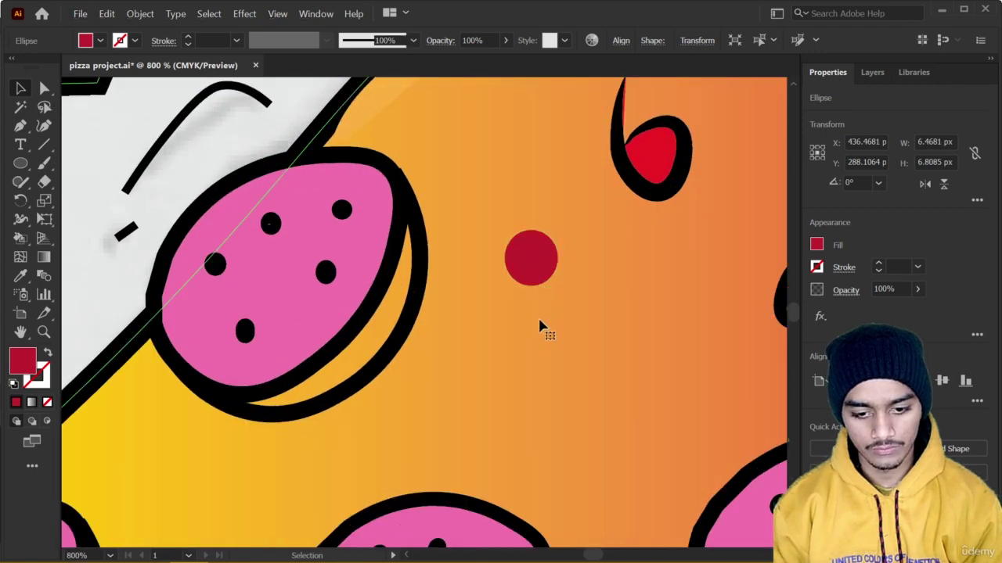
{"action": "mouse_move", "coordinate": [533, 268]}
{"action": "left_mouse_down"}
{"action": "mouse_move", "coordinate": [532, 331]}
{"action": "mouse_move", "coordinate": [452, 394]}
{"action": "left_mouse_up"}
{"action": "scroll", "coordinate": [507, 317], "scroll_direction": "down", "scroll_amount": 4}
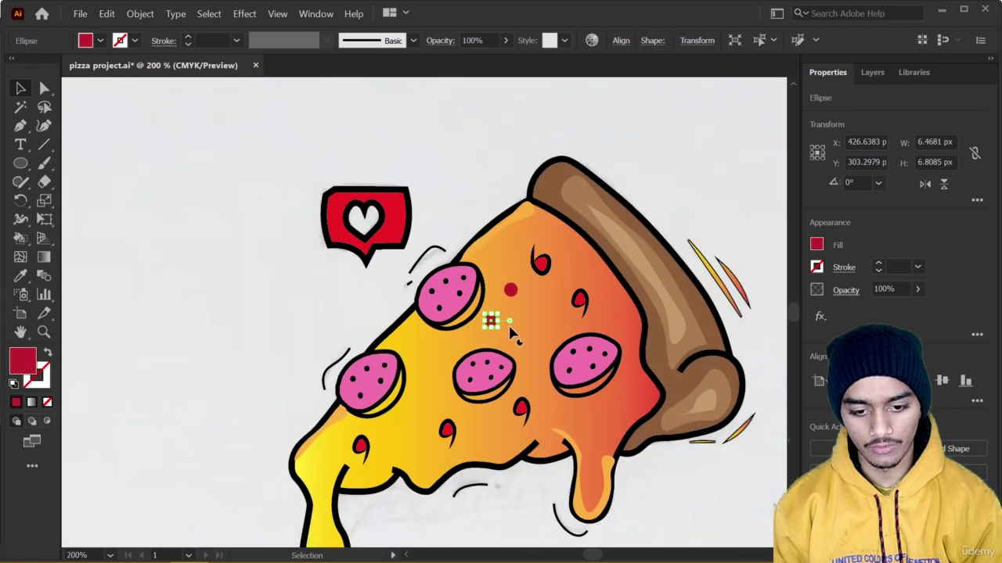
Place smaller dark red dot copies, about 3.9 by 4 px, between the lowest and middle pepperoni and near the cheese's lower edge
{"action": "scroll", "coordinate": [498, 295], "scroll_direction": "up", "scroll_amount": 2}
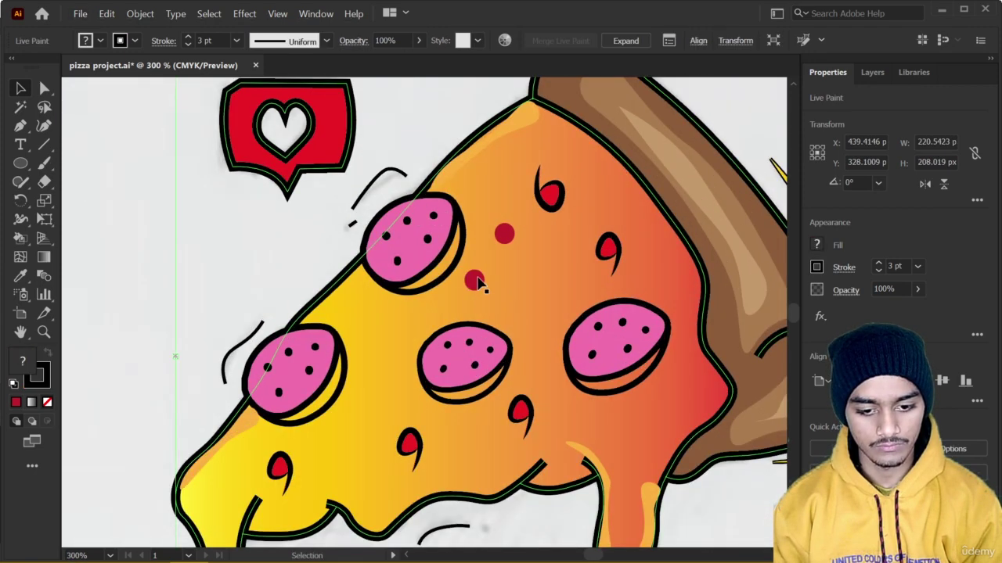
{"action": "left_click_drag", "start_coordinate": [476, 299], "coordinate": [386, 382]}
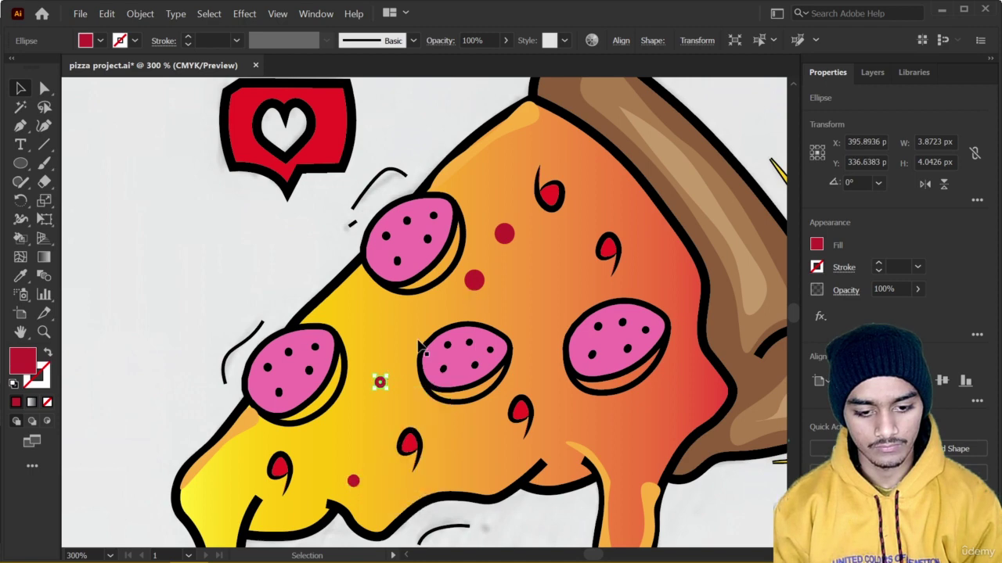
{"action": "scroll", "coordinate": [381, 384], "scroll_direction": "up", "scroll_amount": 5}
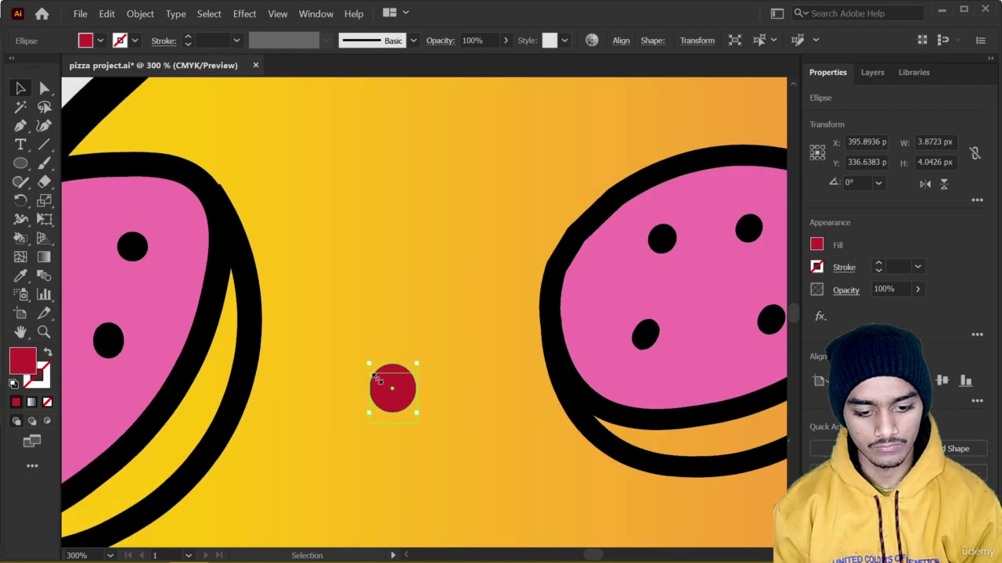
{"action": "left_click_drag", "start_coordinate": [404, 413], "coordinate": [364, 431]}
{"action": "left_click_drag", "start_coordinate": [470, 277], "coordinate": [550, 169]}
{"action": "scroll", "coordinate": [548, 173], "scroll_direction": "down", "scroll_amount": 4}
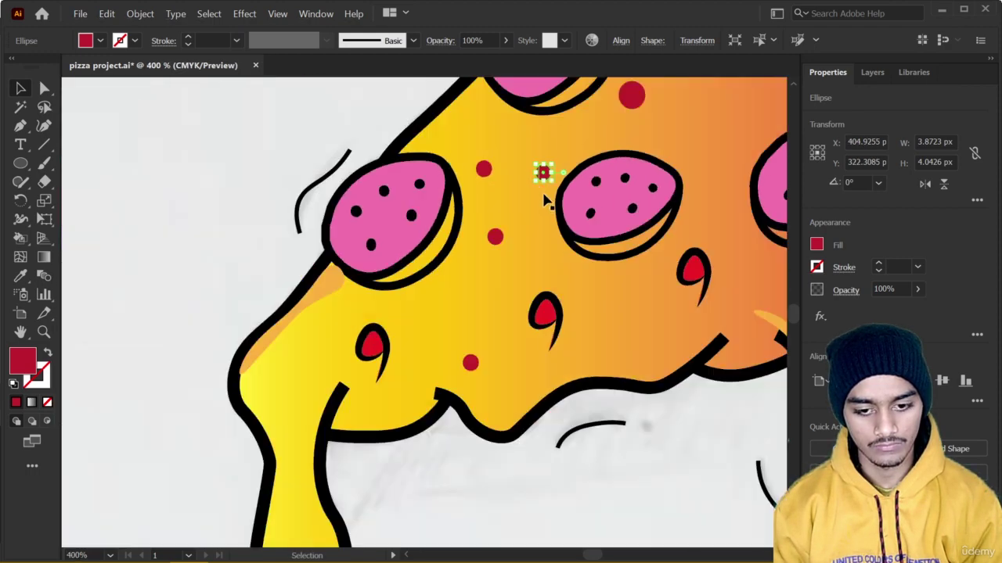
Place a copy of the small dark red dot on the cheese between the lower large dot and the middle pepperoni
{"action": "scroll", "coordinate": [546, 201], "scroll_direction": "down", "scroll_amount": 3}
{"action": "scroll", "coordinate": [348, 321], "scroll_direction": "up", "scroll_amount": 3}
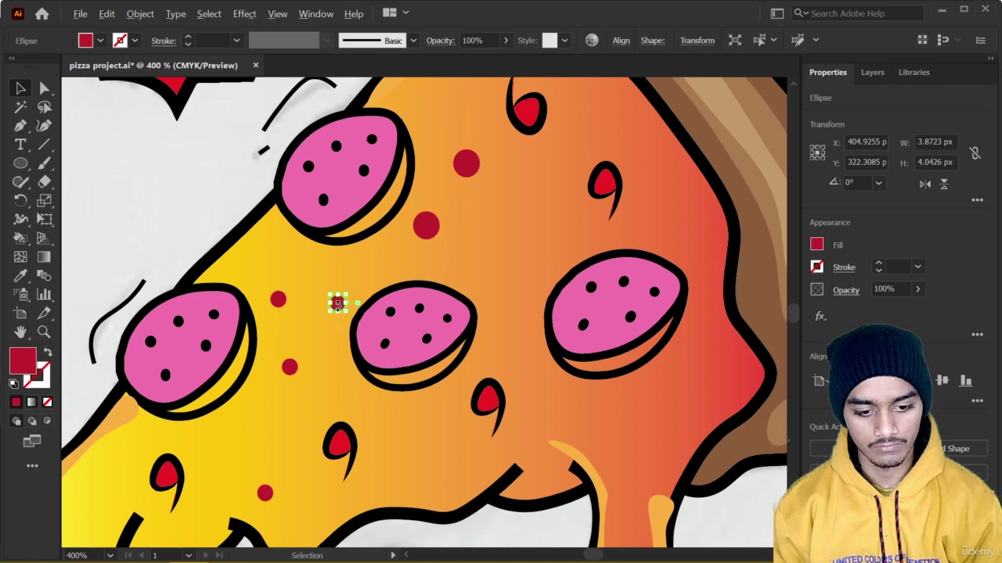
{"action": "scroll", "coordinate": [336, 303], "scroll_direction": "up", "scroll_amount": 5}
{"action": "left_click_drag", "start_coordinate": [321, 305], "coordinate": [635, 163]}
{"action": "scroll", "coordinate": [637, 201], "scroll_direction": "down", "scroll_amount": 4}
{"action": "left_click_drag", "start_coordinate": [622, 207], "coordinate": [373, 391]}
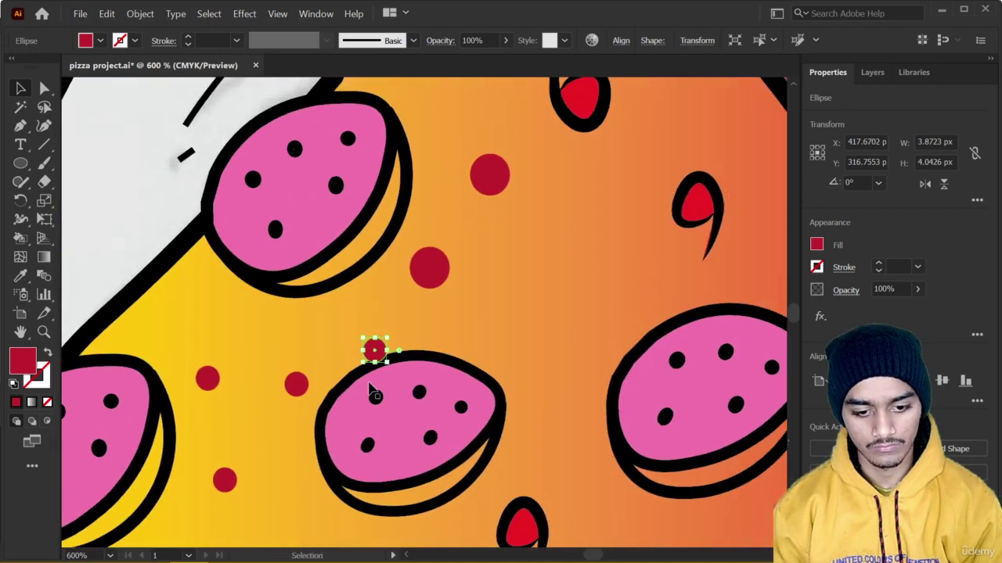
{"action": "left_click_drag", "start_coordinate": [370, 355], "coordinate": [720, 282]}
{"action": "key", "text": "ctrl+plus"}
{"action": "key", "text": "ctrl+plus"}
{"action": "key", "text": "ctrl+plus"}
{"action": "key", "text": "ctrl+plus"}
{"action": "key", "text": "ctrl+minus"}
{"action": "key", "text": "ctrl+minus"}
{"action": "key", "text": "ctrl+minus"}
{"action": "key", "text": "ctrl+minus"}
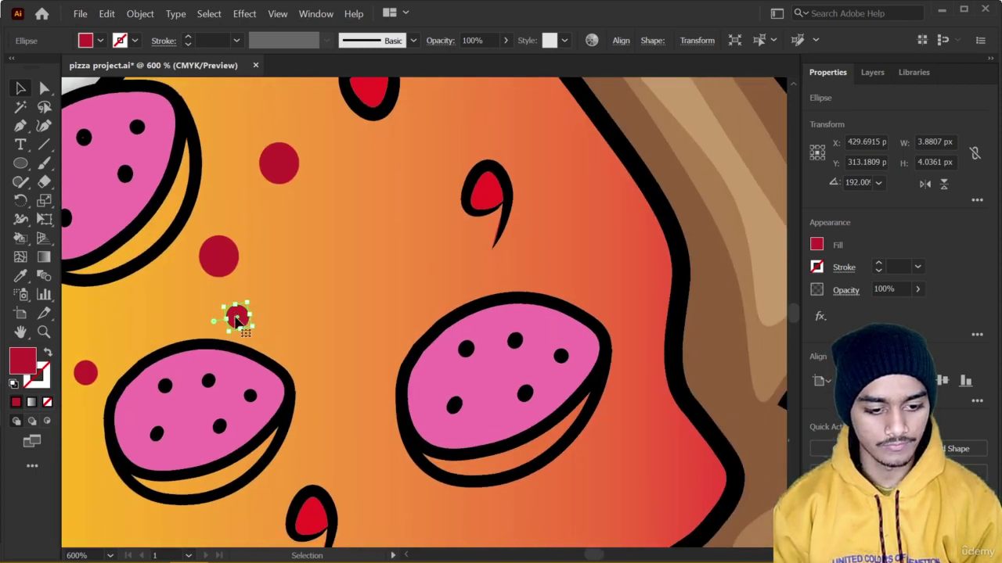
Rotate the small dark red dot above the middle pepperoni to about 4°
{"action": "left_click_drag", "start_coordinate": [237, 317], "coordinate": [284, 319]}
{"action": "key", "text": "ctrl+plus"}
{"action": "key", "text": "ctrl+plus"}
{"action": "key", "text": "ctrl+plus"}
{"action": "key", "text": "ctrl+plus"}
{"action": "key", "text": "ctrl+plus"}
{"action": "key", "text": "ctrl+plus"}
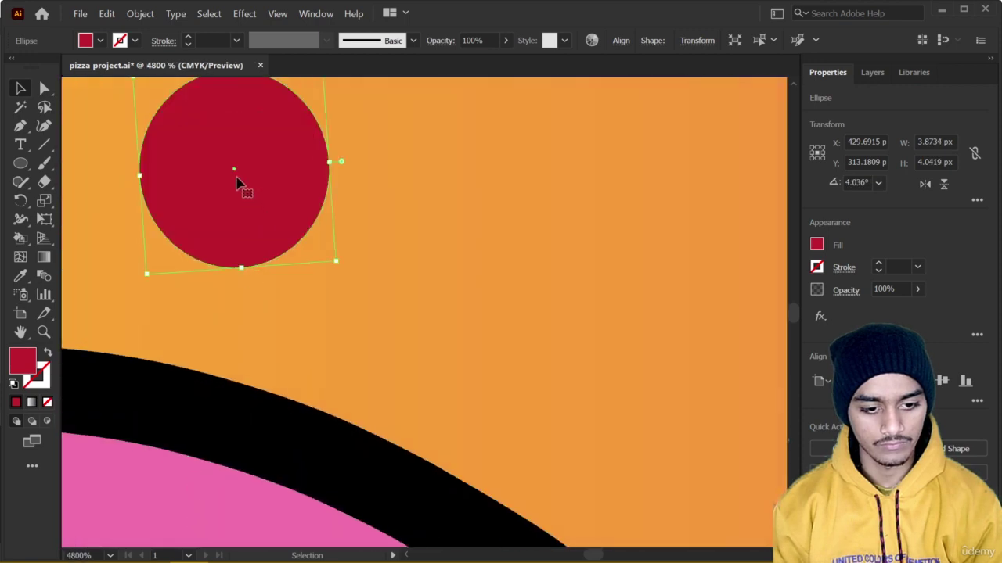
{"action": "key", "text": "ctrl+minus"}
{"action": "key", "text": "ctrl+minus"}
{"action": "key", "text": "ctrl+minus"}
{"action": "key", "text": "ctrl+minus"}
{"action": "key", "text": "ctrl+minus"}
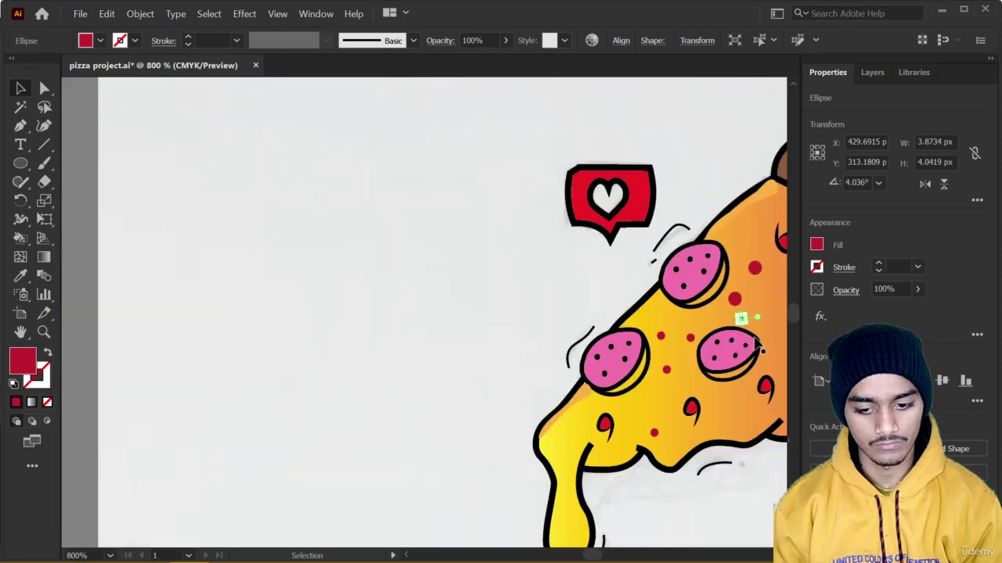
{"action": "key", "text": "ctrl+minus"}
{"action": "key", "text": "ctrl+minus"}
{"action": "key", "text": "ctrl+minus"}
{"action": "key", "text": "ctrl+minus"}
{"action": "key", "text": "ctrl+plus"}
{"action": "key", "text": "ctrl+plus"}
{"action": "key", "text": "ctrl+plus"}
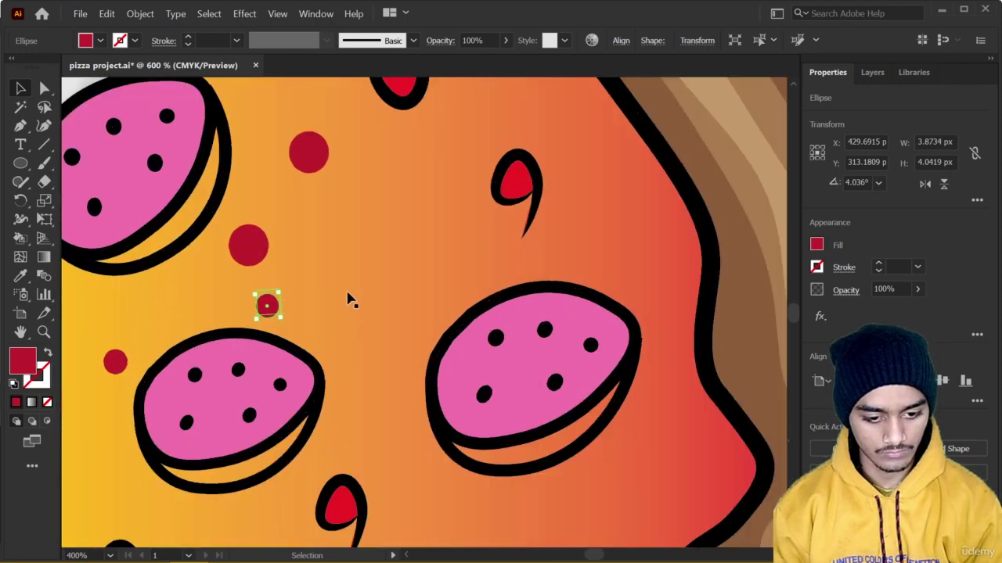
Place small dark red dots above the rightmost pepperoni, between it and the middle one, and on the cheese near the crust's lower end
{"action": "left_click_drag", "start_coordinate": [267, 308], "coordinate": [652, 514]}
{"action": "key", "text": "ctrl+minus"}
{"action": "key", "text": "ctrl+minus"}
{"action": "key", "text": "ctrl+minus"}
{"action": "key", "text": "ctrl+minus"}
{"action": "left_click_drag", "start_coordinate": [425, 428], "coordinate": [447, 315]}
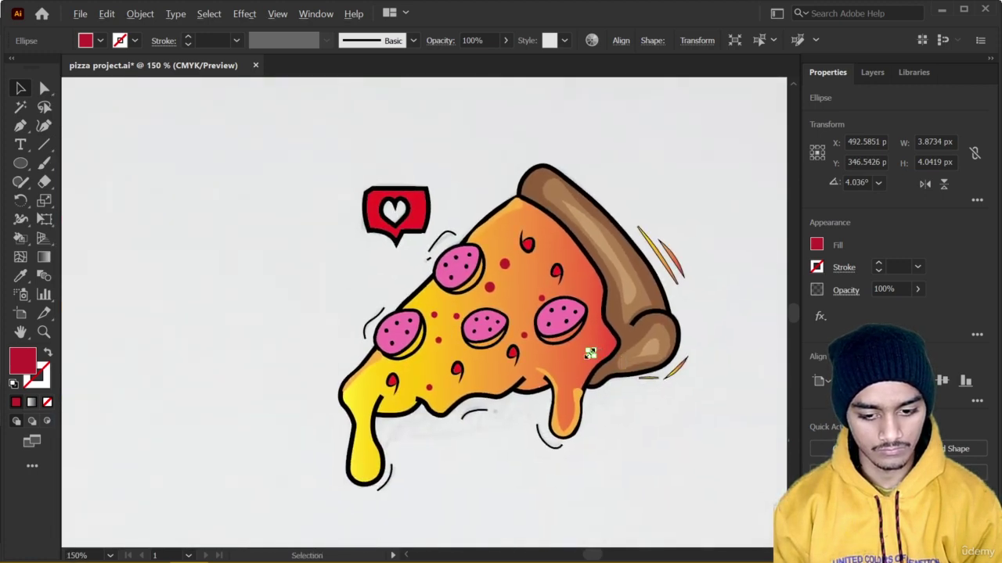
{"action": "left_click", "coordinate": [601, 358]}
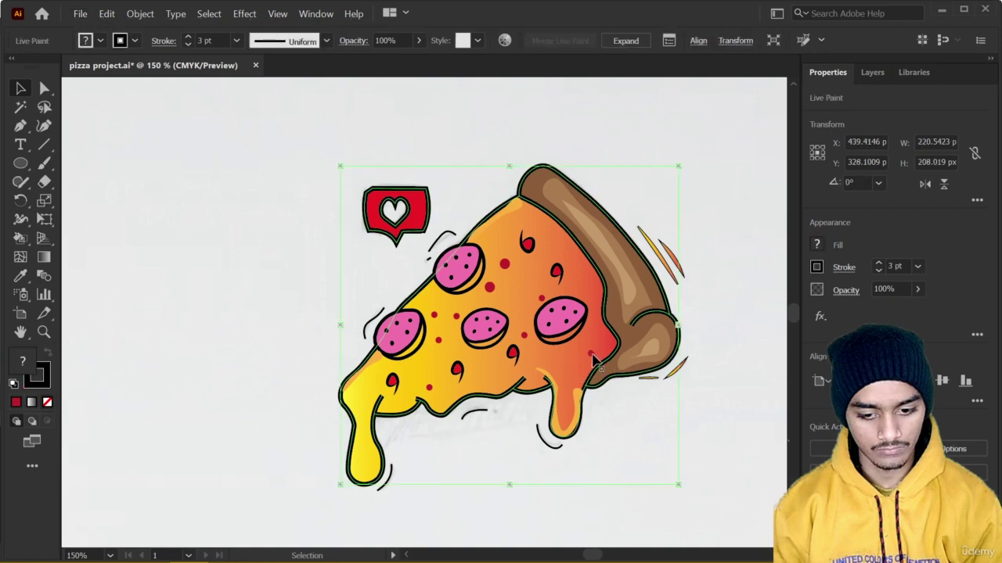
{"action": "left_click", "coordinate": [591, 355]}
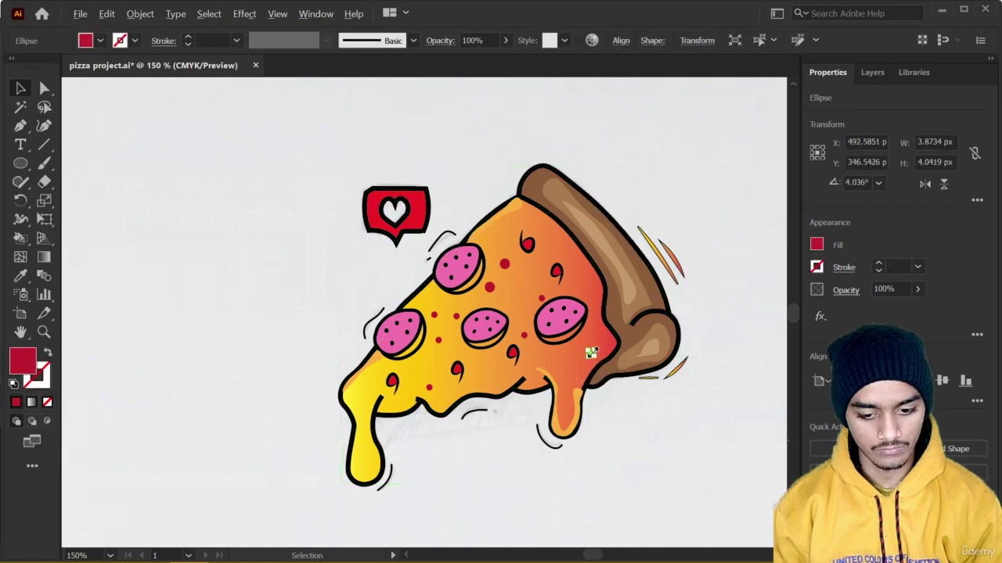
Add small dark red dot copies across the upper cheese, above the short orange drip, and where the long yellow drip begins
{"action": "scroll", "coordinate": [591, 354], "scroll_direction": "up", "scroll_amount": 2}
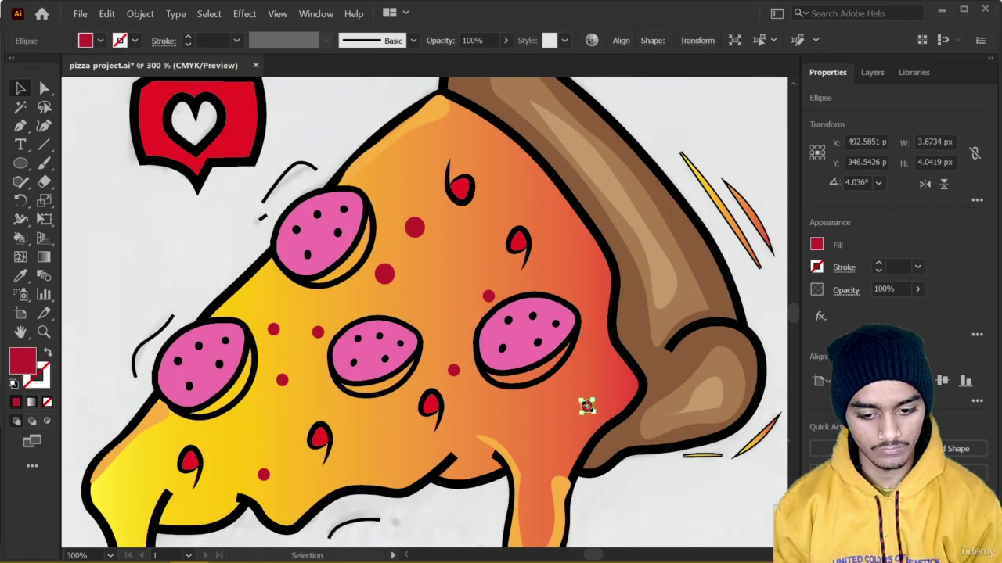
{"action": "left_click_drag", "start_coordinate": [584, 408], "coordinate": [222, 416]}
{"action": "scroll", "coordinate": [127, 509], "scroll_direction": "down", "scroll_amount": 4}
{"action": "scroll", "coordinate": [231, 442], "scroll_direction": "up", "scroll_amount": 3}
{"action": "scroll", "coordinate": [277, 438], "scroll_direction": "down", "scroll_amount": 2}
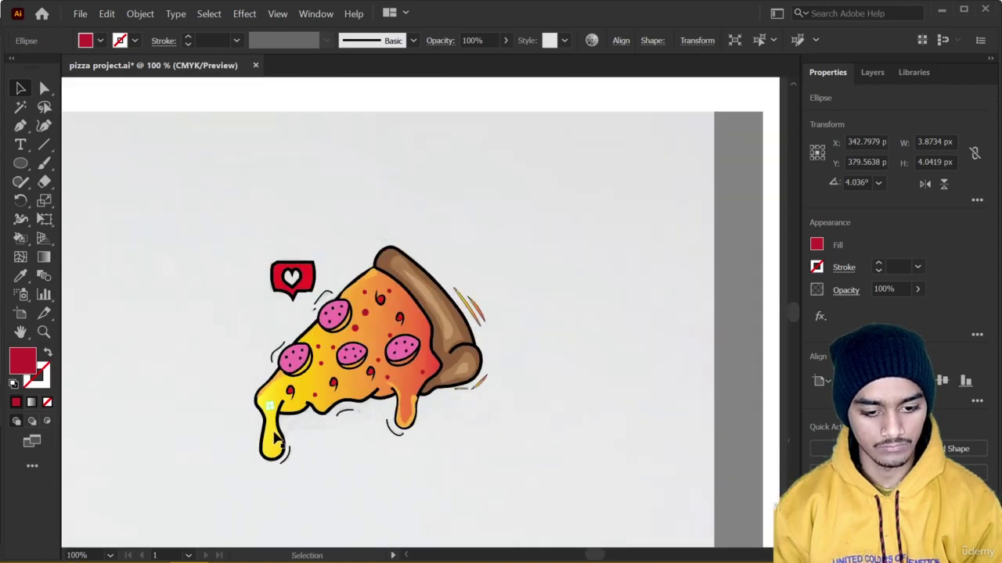
Duplicate the small dark red dot down into the rounded end of the long yellow drip and deselect it
{"action": "scroll", "coordinate": [269, 407], "scroll_direction": "up", "scroll_amount": 3}
{"action": "left_click", "coordinate": [278, 399]}
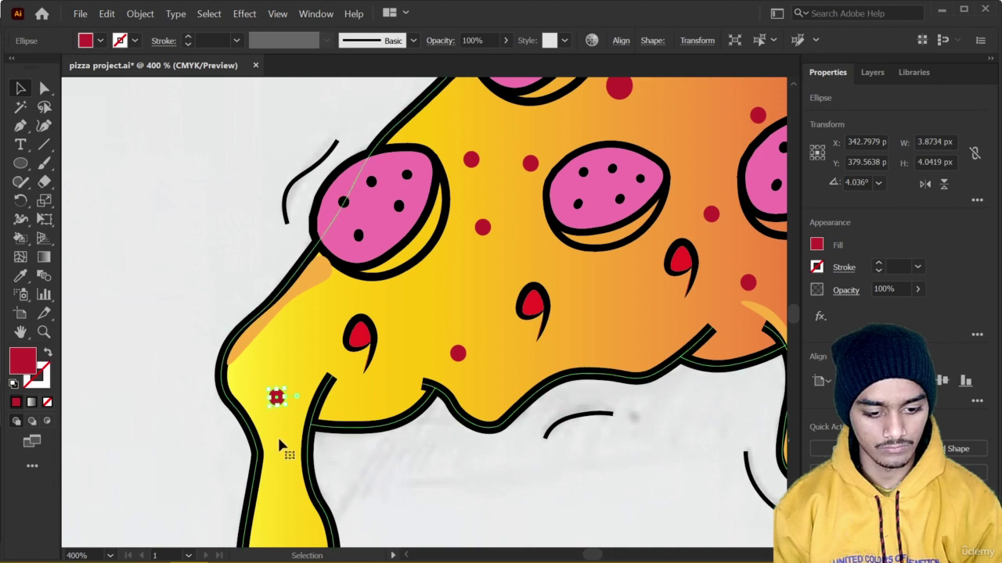
{"action": "left_click_drag", "start_coordinate": [278, 401], "coordinate": [286, 532]}
{"action": "scroll", "coordinate": [286, 528], "scroll_direction": "down", "scroll_amount": 4}
{"action": "scroll", "coordinate": [290, 414], "scroll_direction": "up", "scroll_amount": 2}
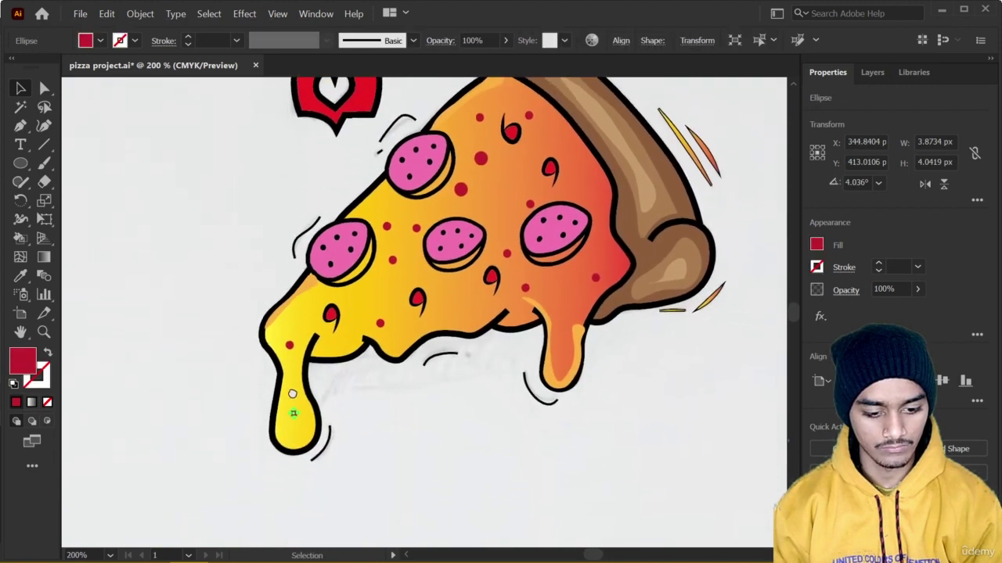
{"action": "left_click", "coordinate": [402, 391]}
{"action": "scroll", "coordinate": [467, 360], "scroll_direction": "down", "scroll_amount": 1}
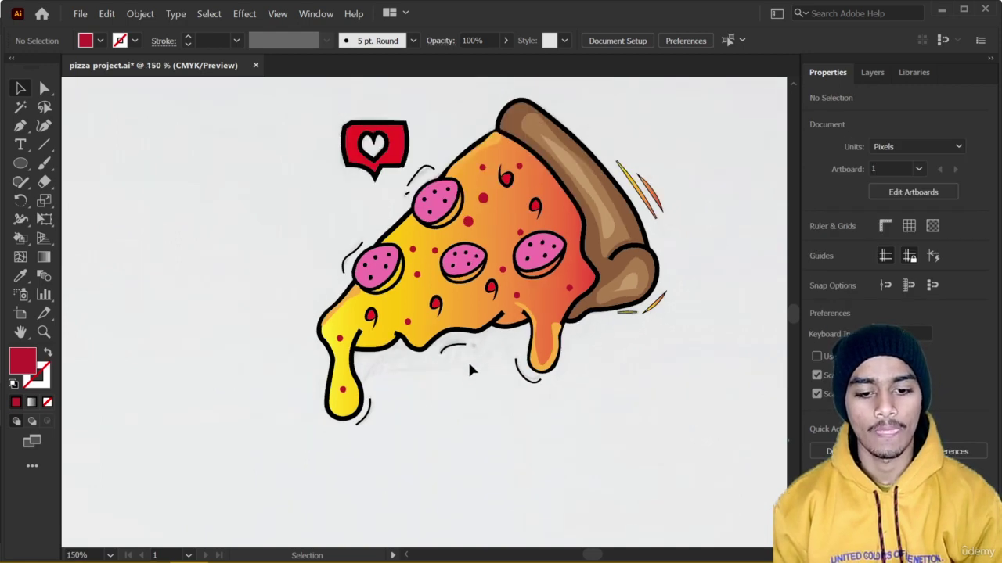
Delete the lower large dark red dot and shrink the other large dot to about 4.1 by 3.4 px
{"action": "scroll", "coordinate": [441, 389], "scroll_direction": "up", "scroll_amount": 1}
{"action": "left_click", "coordinate": [437, 265]}
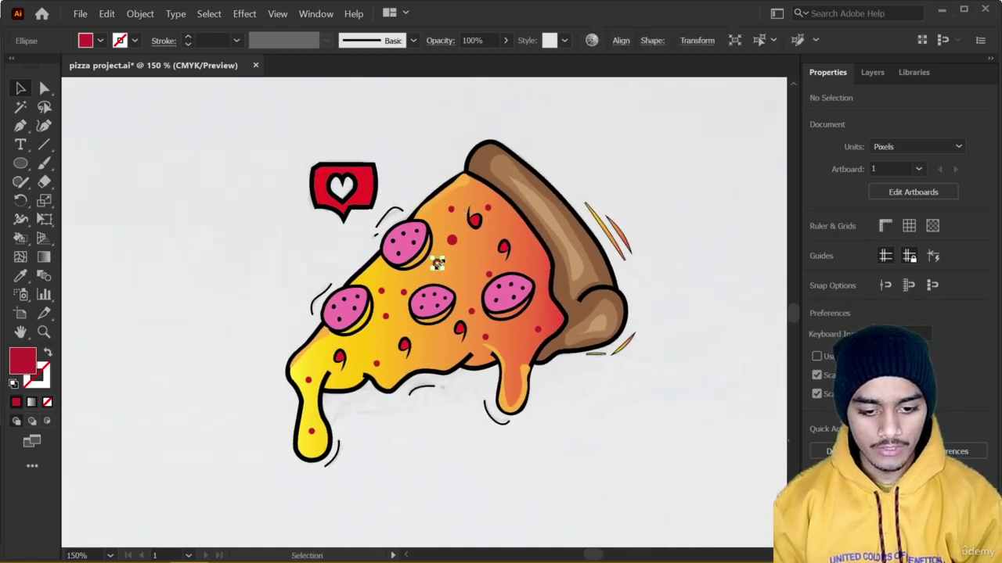
{"action": "key", "text": "Delete"}
{"action": "left_click", "coordinate": [452, 242]}
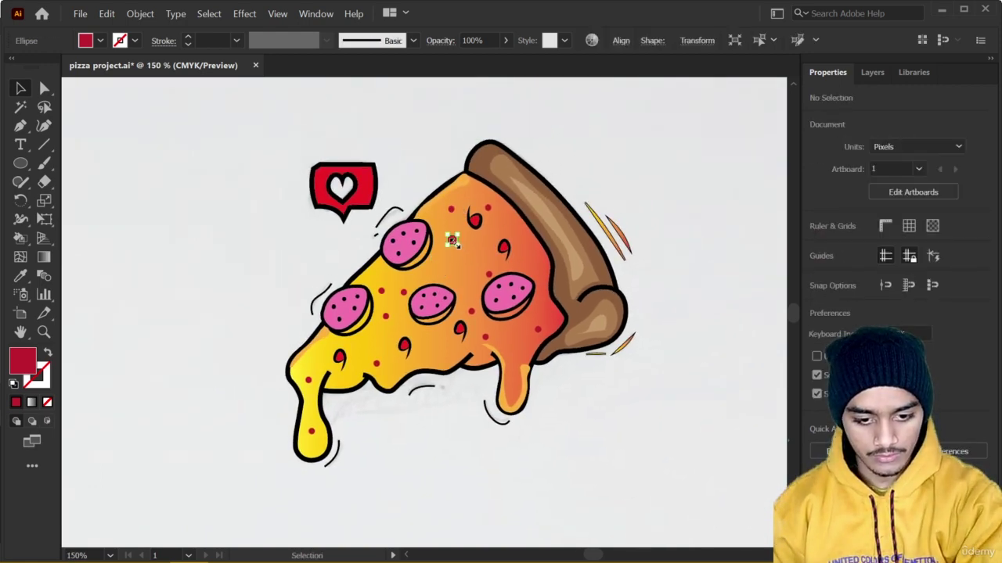
{"action": "left_click_drag", "start_coordinate": [453, 241], "coordinate": [452, 240]}
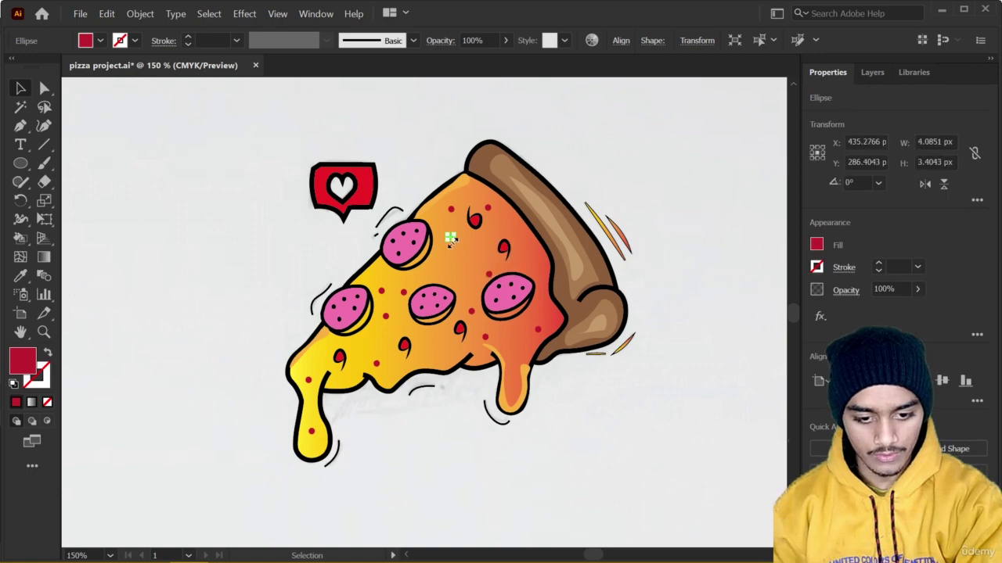
Scatter three copies of the shrunken dark red dot over the central cheese between the upper, middle and rightmost pepperonis
{"action": "scroll", "coordinate": [452, 261], "scroll_direction": "up", "scroll_amount": 4}
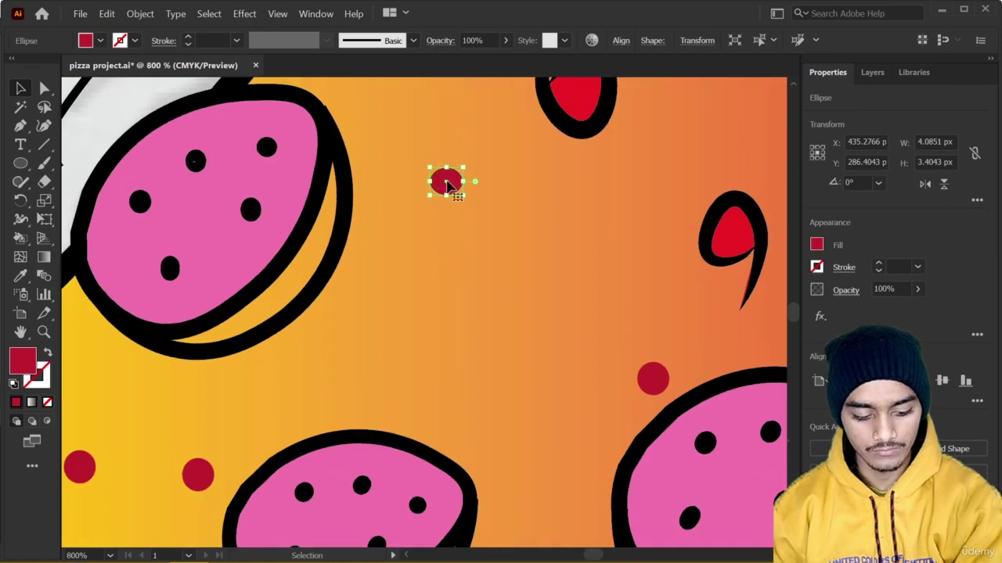
{"action": "left_click_drag", "start_coordinate": [448, 184], "coordinate": [515, 408]}
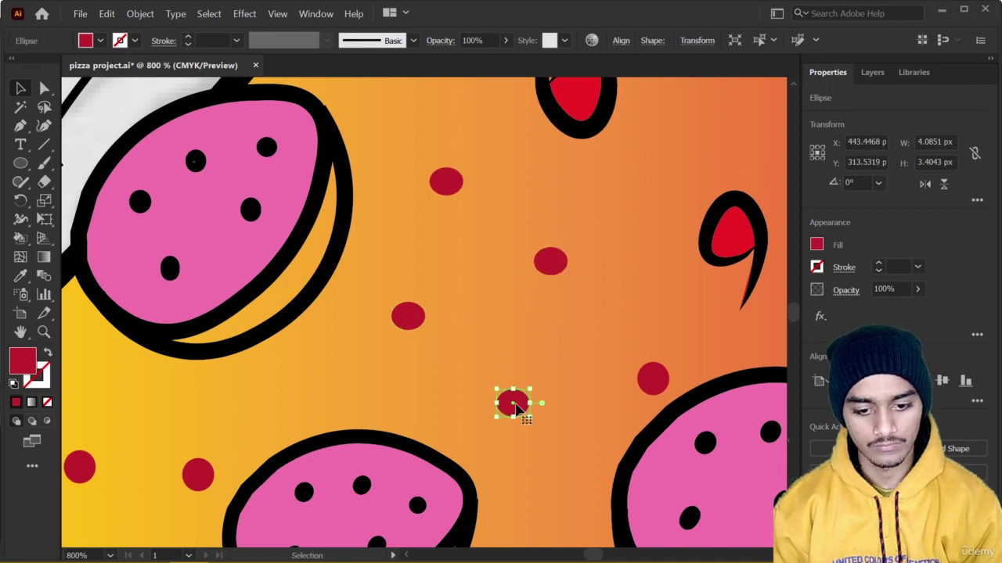
{"action": "scroll", "coordinate": [517, 407], "scroll_direction": "down", "scroll_amount": 5}
{"action": "left_click_drag", "start_coordinate": [435, 416], "coordinate": [407, 293]}
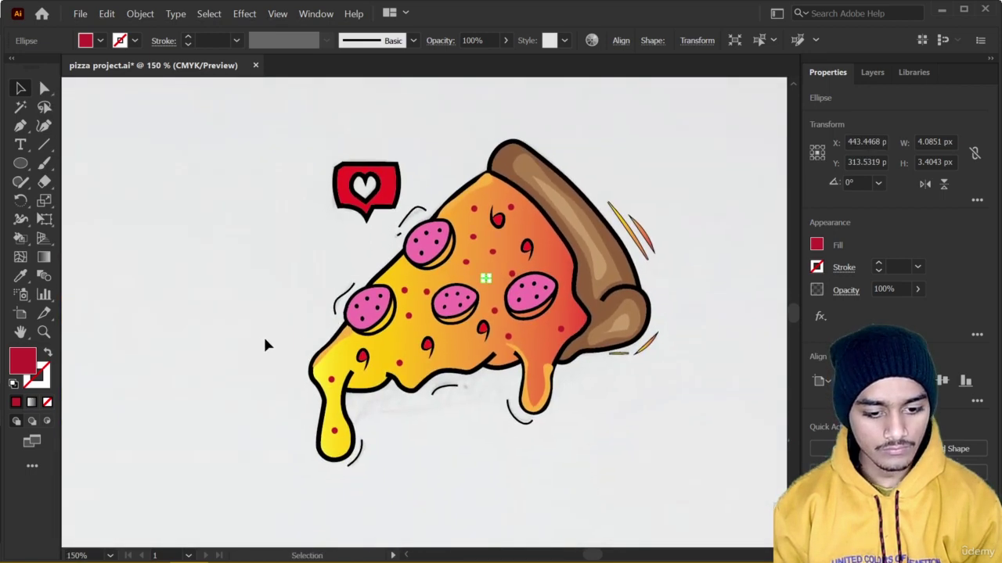
{"action": "left_click", "coordinate": [267, 303]}
Draw a closed curved crescent about 22 by 19 px along the rounded end of the long yellow drip with the Curvature tool
{"action": "left_click", "coordinate": [44, 126]}
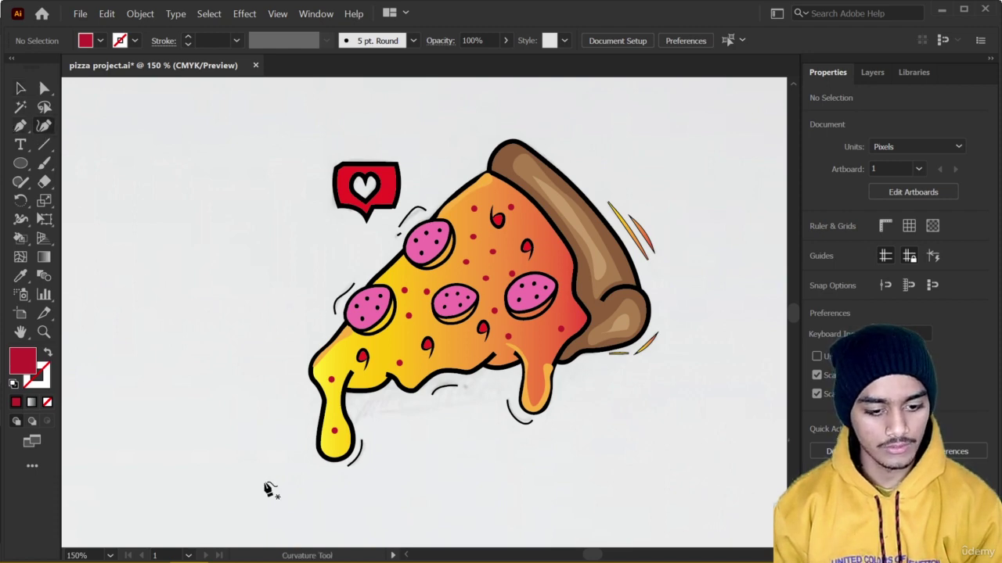
{"action": "scroll", "coordinate": [279, 487], "scroll_direction": "up", "scroll_amount": 5}
{"action": "left_click", "coordinate": [532, 259]}
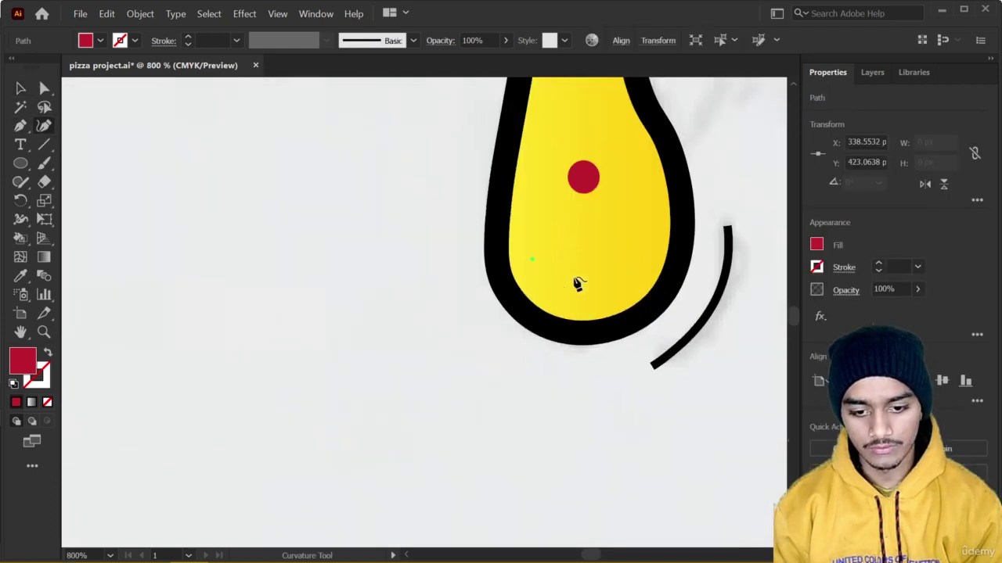
{"action": "left_click", "coordinate": [638, 233]}
{"action": "left_click", "coordinate": [650, 179]}
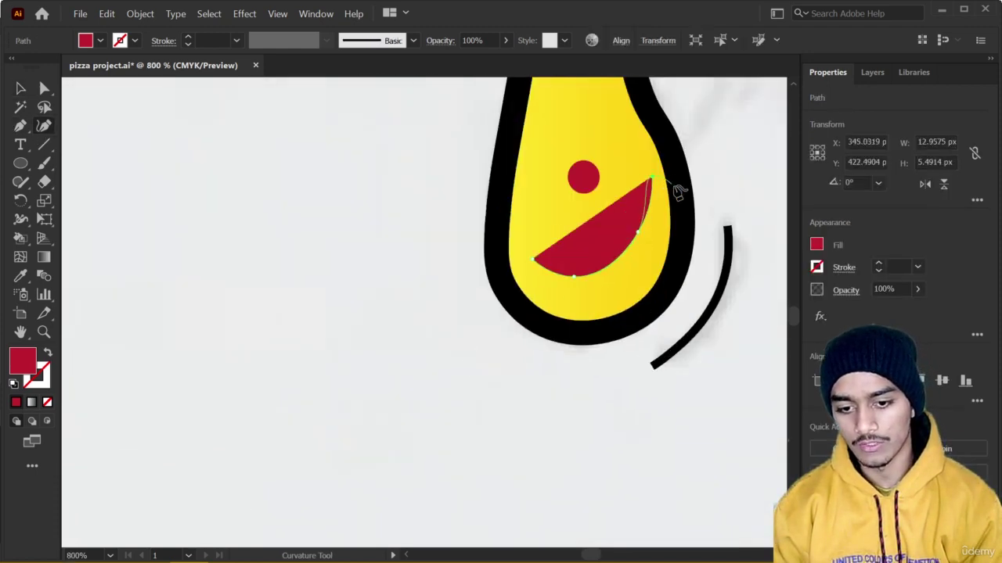
{"action": "left_click", "coordinate": [686, 196]}
{"action": "left_click", "coordinate": [685, 226]}
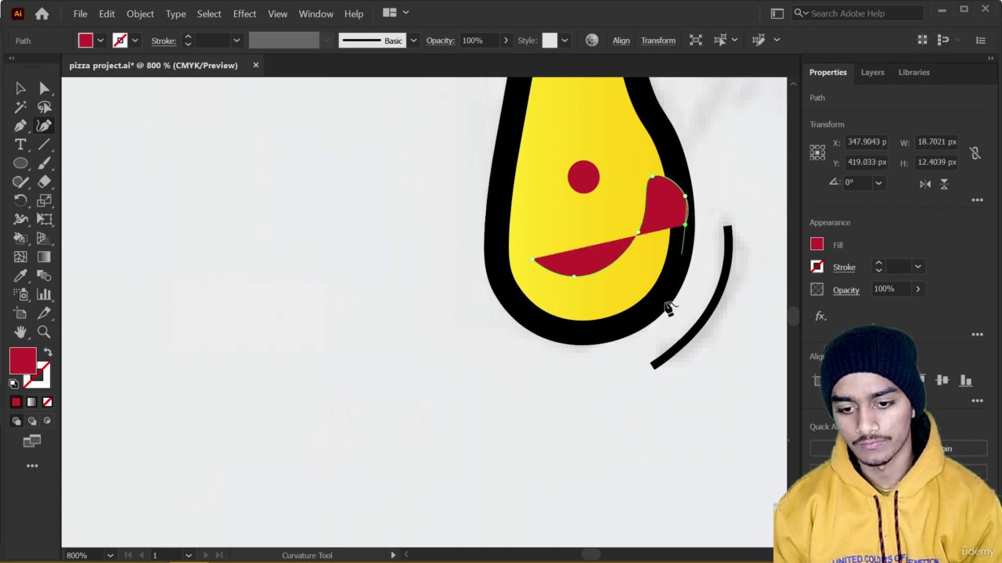
{"action": "left_click", "coordinate": [656, 317]}
{"action": "left_click", "coordinate": [597, 332]}
{"action": "left_click", "coordinate": [528, 308]}
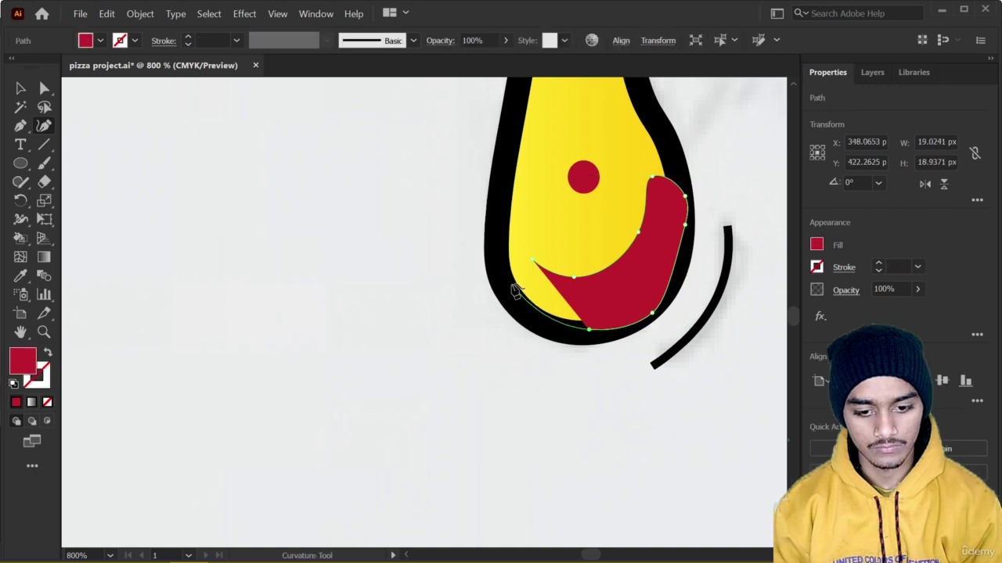
{"action": "left_click", "coordinate": [511, 284]}
{"action": "left_click", "coordinate": [512, 251]}
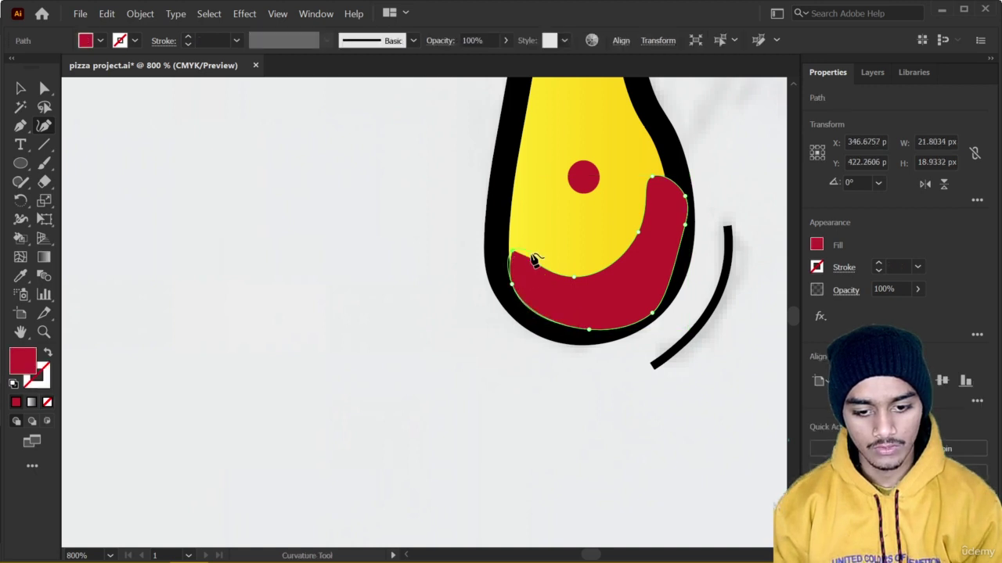
{"action": "left_click", "coordinate": [533, 256]}
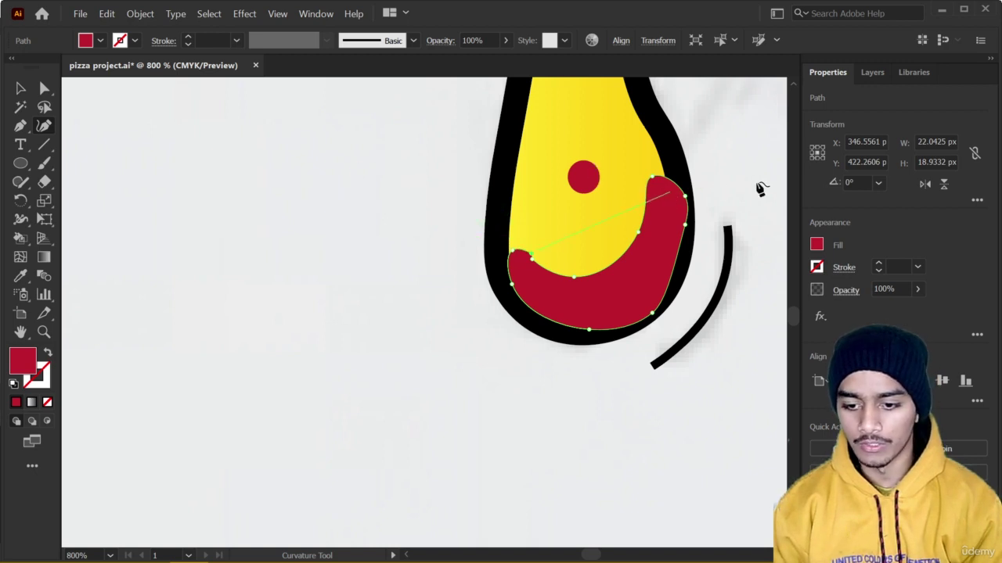
Fill the crescent with the light orange swatch and nudge it slightly within the drip's outline
{"action": "left_click", "coordinate": [817, 245]}
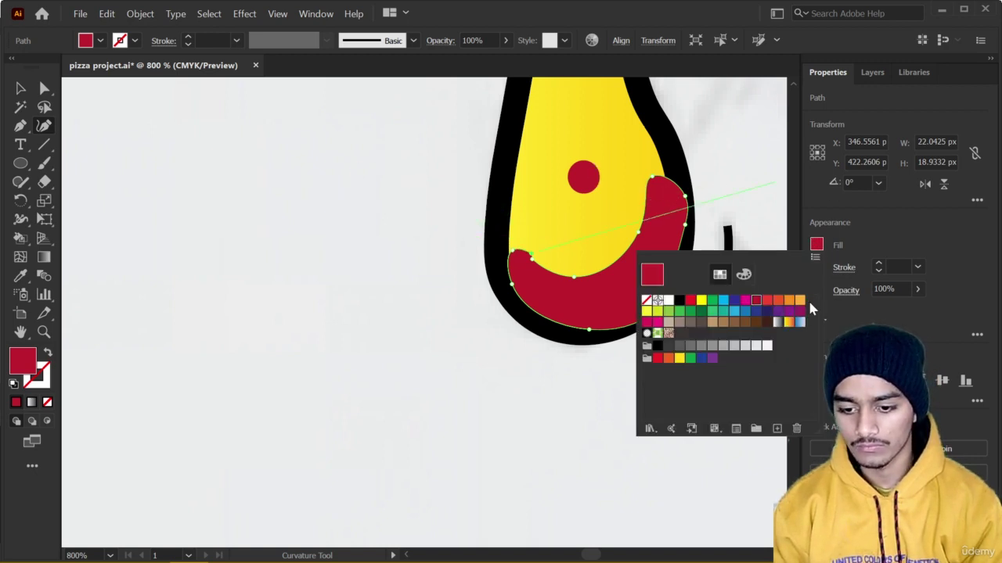
{"action": "left_click", "coordinate": [800, 301]}
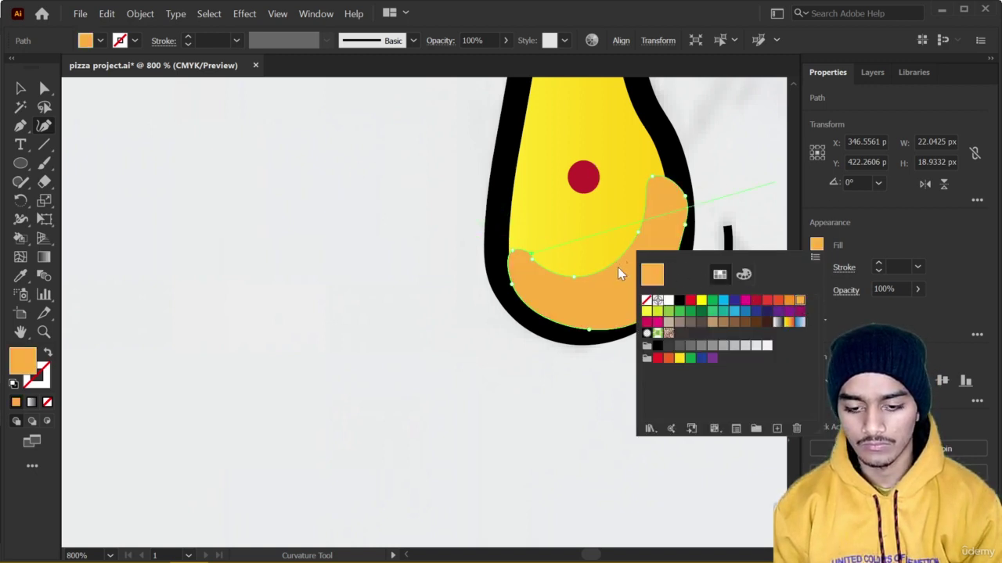
{"action": "key", "text": "Escape"}
{"action": "key", "text": "v"}
{"action": "left_click_drag", "start_coordinate": [611, 317], "coordinate": [535, 352]}
{"action": "scroll", "coordinate": [609, 312], "scroll_direction": "down", "scroll_amount": 5}
{"action": "left_click", "coordinate": [589, 333]}
{"action": "left_click_drag", "start_coordinate": [649, 290], "coordinate": [611, 349]}
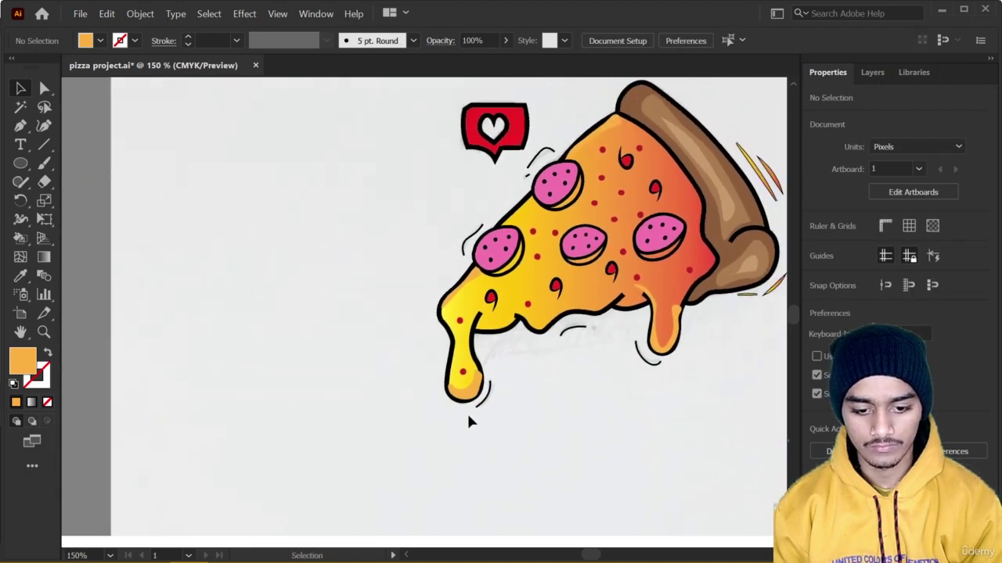
Reshape the crescent's outer edge to follow the drip's contour, extending it up the side to about 22.3 by 22.3 px
{"action": "left_click", "coordinate": [469, 400]}
{"action": "scroll", "coordinate": [469, 400], "scroll_direction": "up", "scroll_amount": 5}
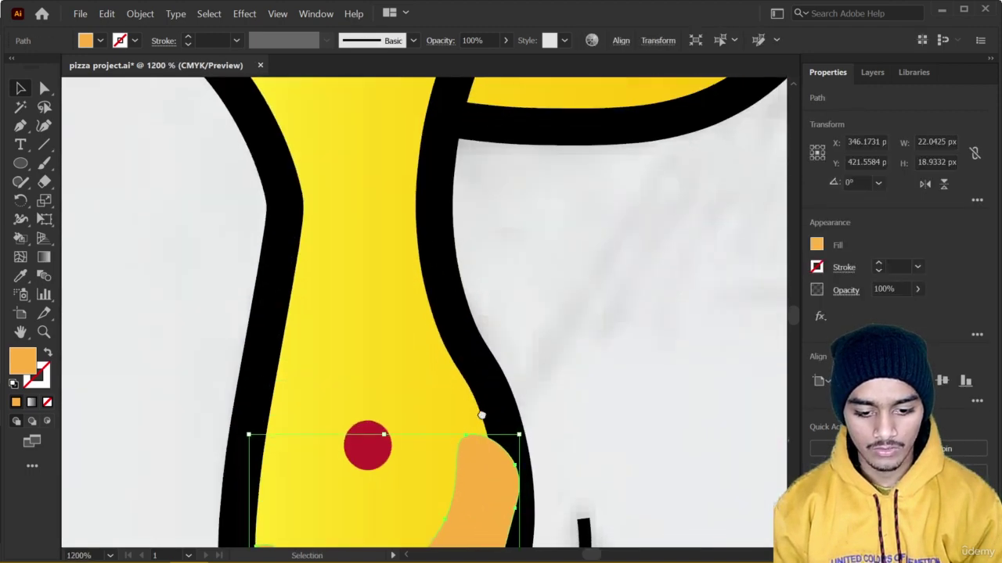
{"action": "left_click_drag", "start_coordinate": [481, 414], "coordinate": [551, 213]}
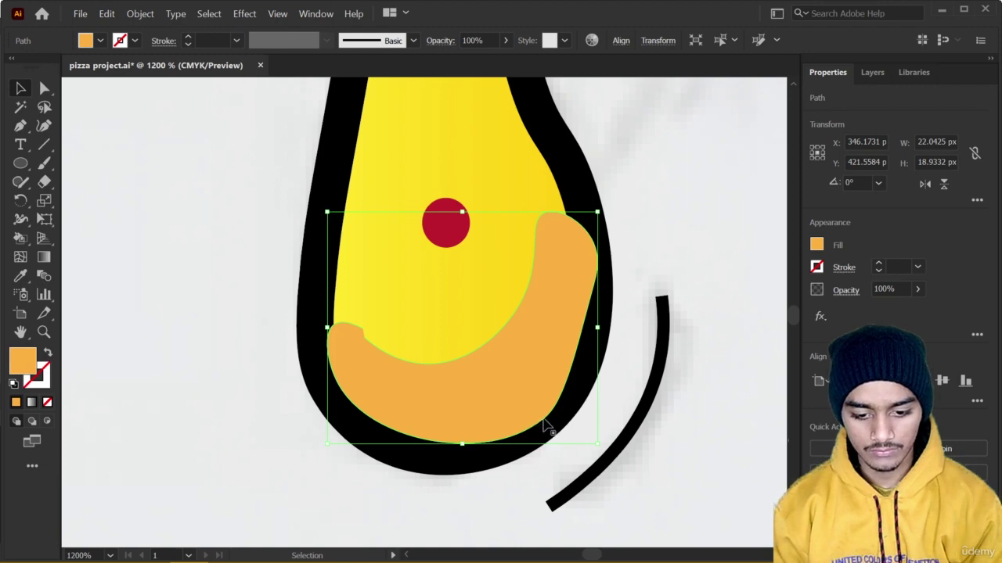
{"action": "left_click", "coordinate": [44, 125]}
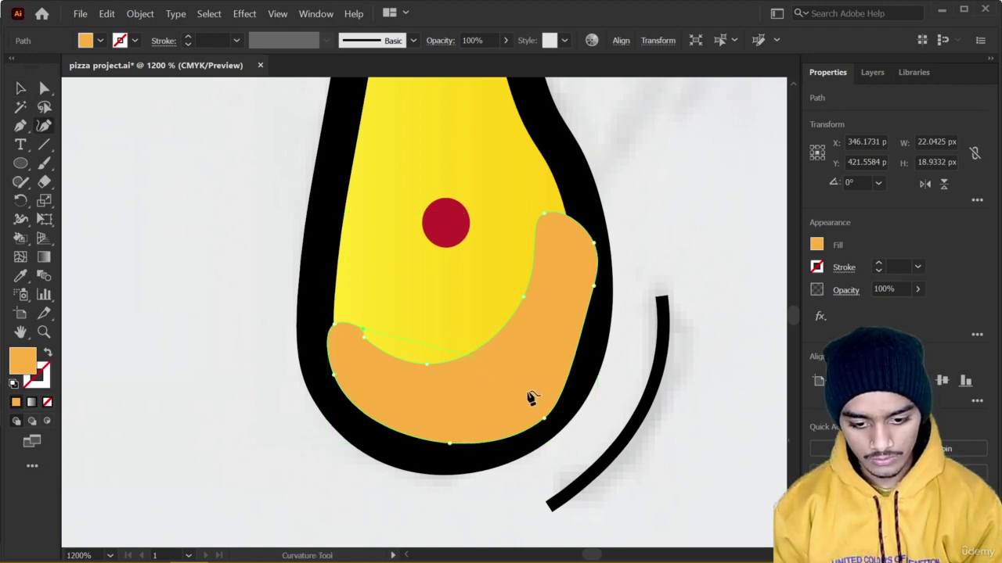
{"action": "left_click_drag", "start_coordinate": [572, 383], "coordinate": [572, 387]}
{"action": "left_click_drag", "start_coordinate": [594, 286], "coordinate": [600, 309]}
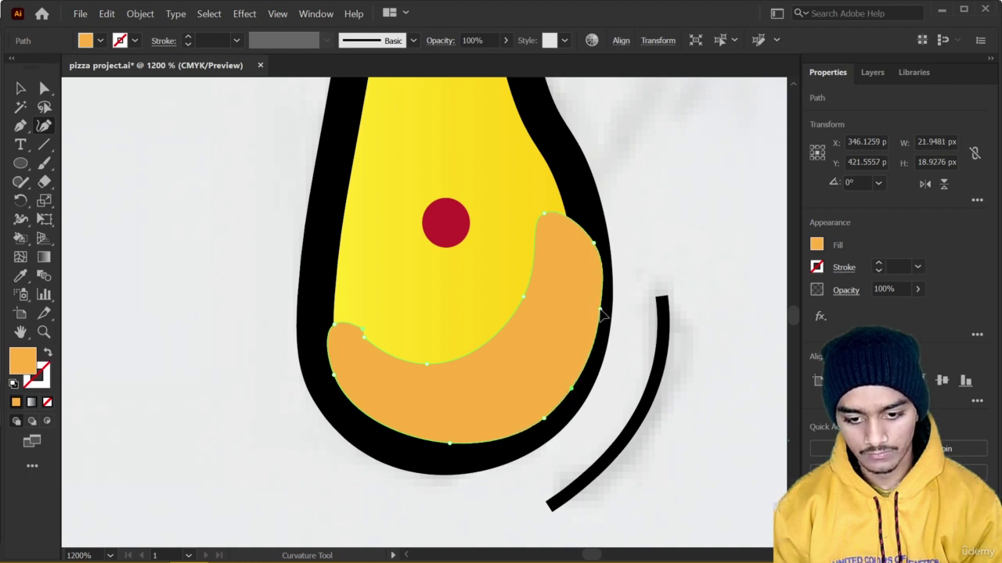
{"action": "left_click_drag", "start_coordinate": [594, 243], "coordinate": [554, 180]}
{"action": "scroll", "coordinate": [631, 275], "scroll_direction": "down", "scroll_amount": 6}
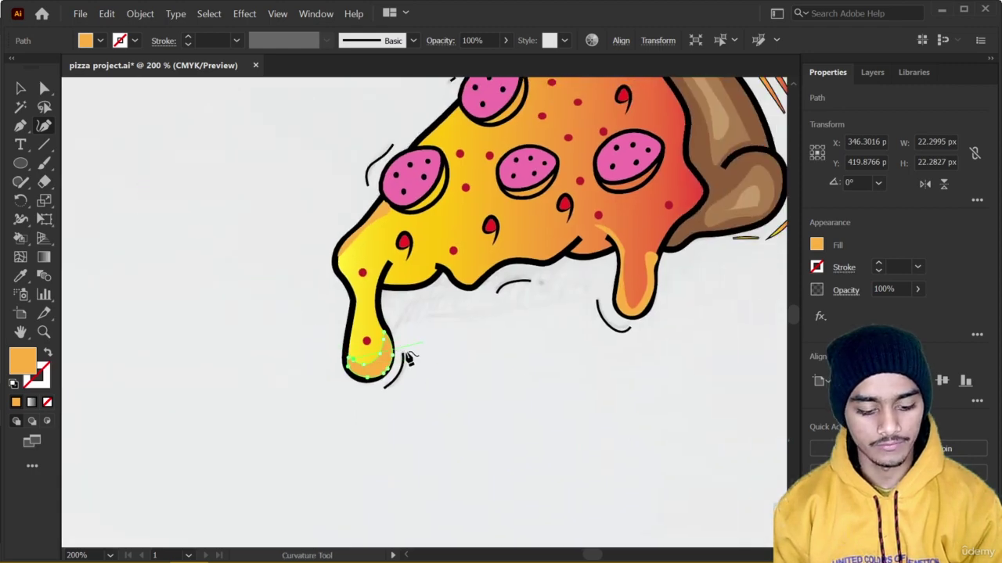
Draw a closed light orange patch about 29 by 26 px with the Curvature tool below the central pepperoni, between the two lower chili marks and the cheese edge
{"action": "key", "text": "v"}
{"action": "left_click", "coordinate": [572, 380]}
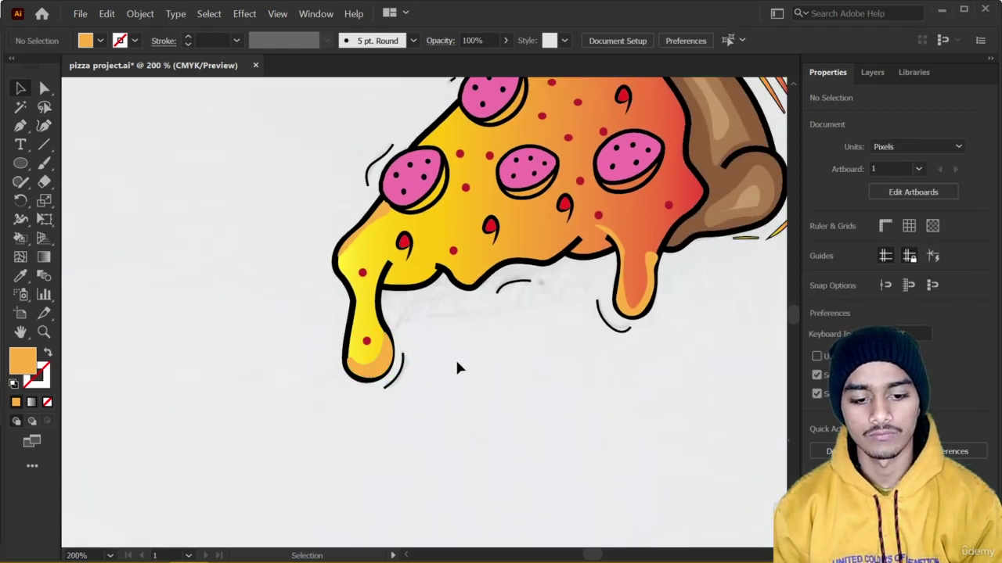
{"action": "left_click_drag", "start_coordinate": [581, 347], "coordinate": [495, 446]}
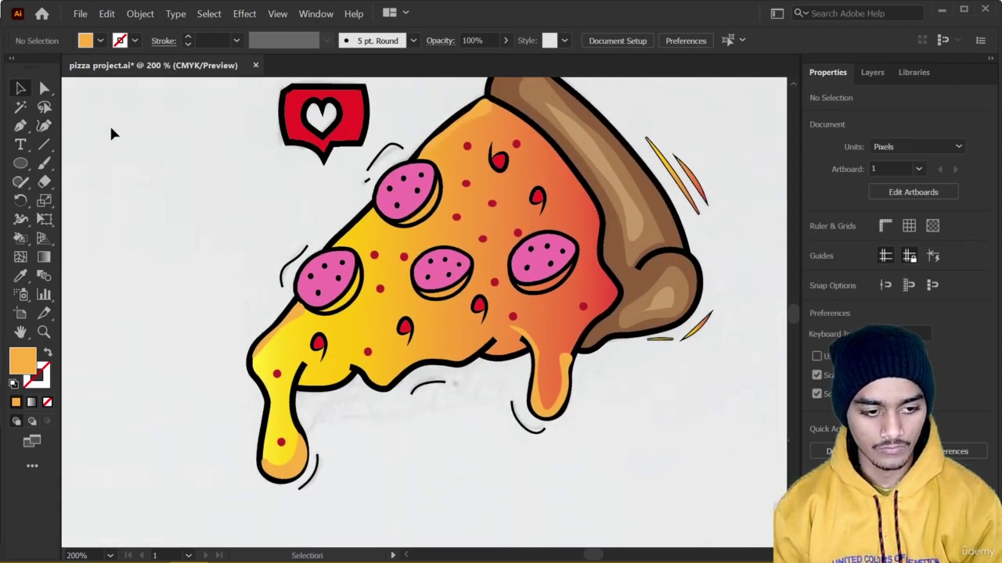
{"action": "left_click", "coordinate": [44, 125]}
{"action": "left_click", "coordinate": [463, 357]}
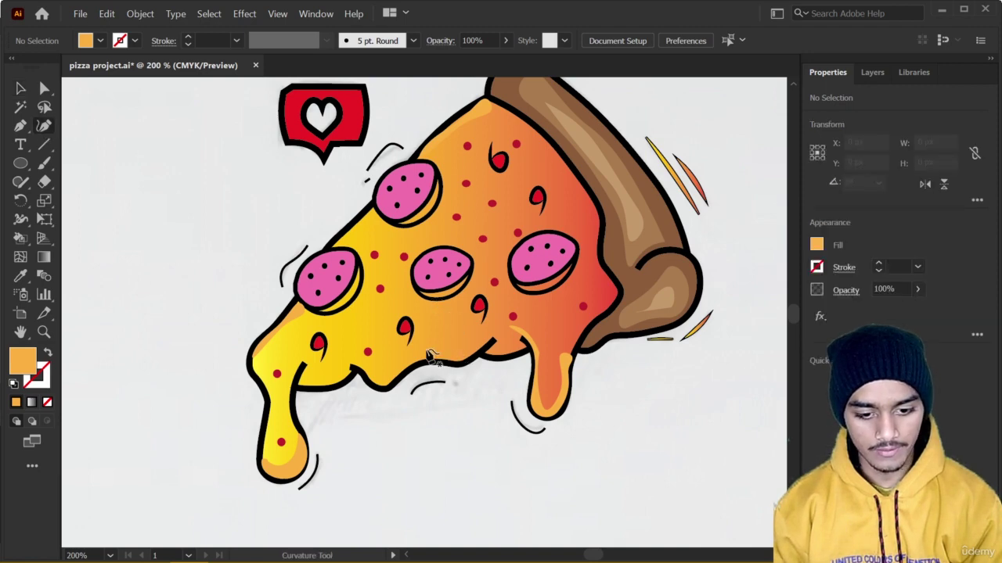
{"action": "left_click", "coordinate": [433, 311]}
{"action": "left_click", "coordinate": [468, 319]}
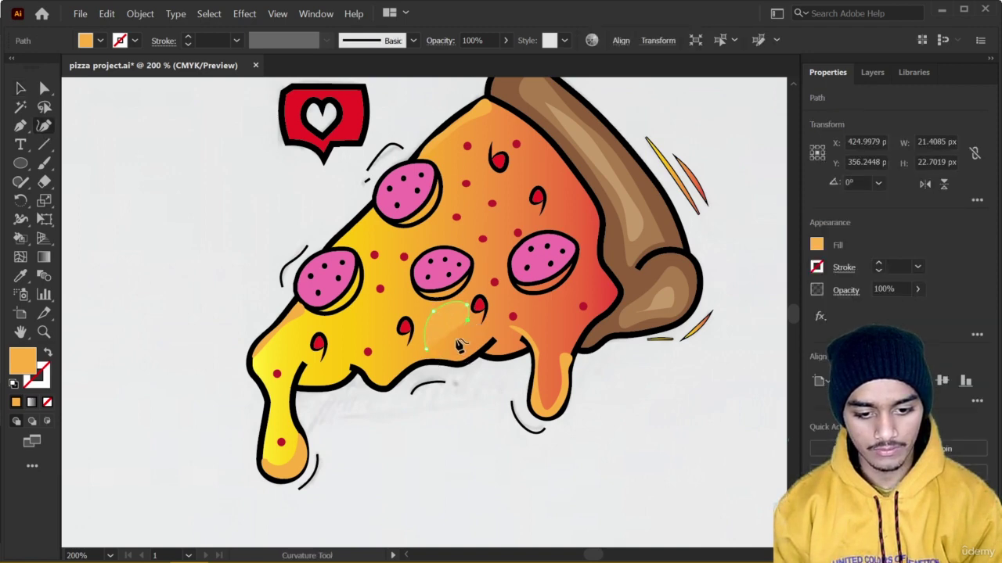
{"action": "left_click", "coordinate": [469, 338]}
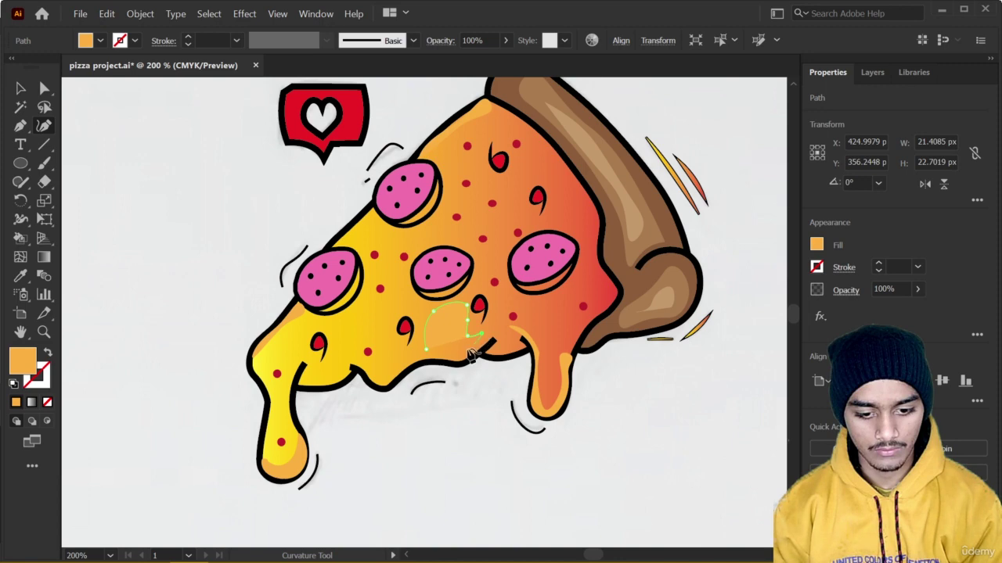
{"action": "left_click", "coordinate": [467, 349]}
{"action": "left_click", "coordinate": [437, 349]}
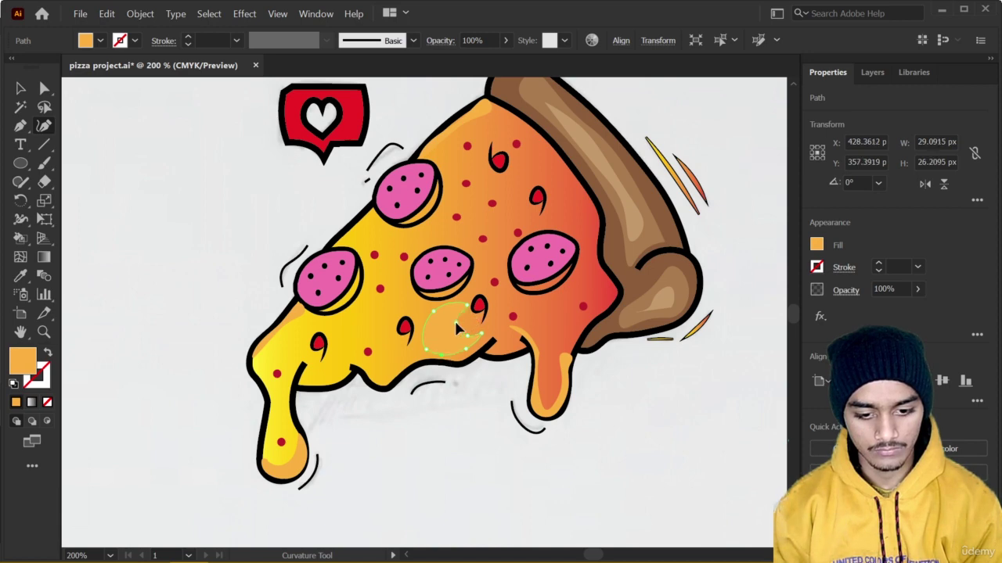
{"action": "left_click", "coordinate": [455, 321]}
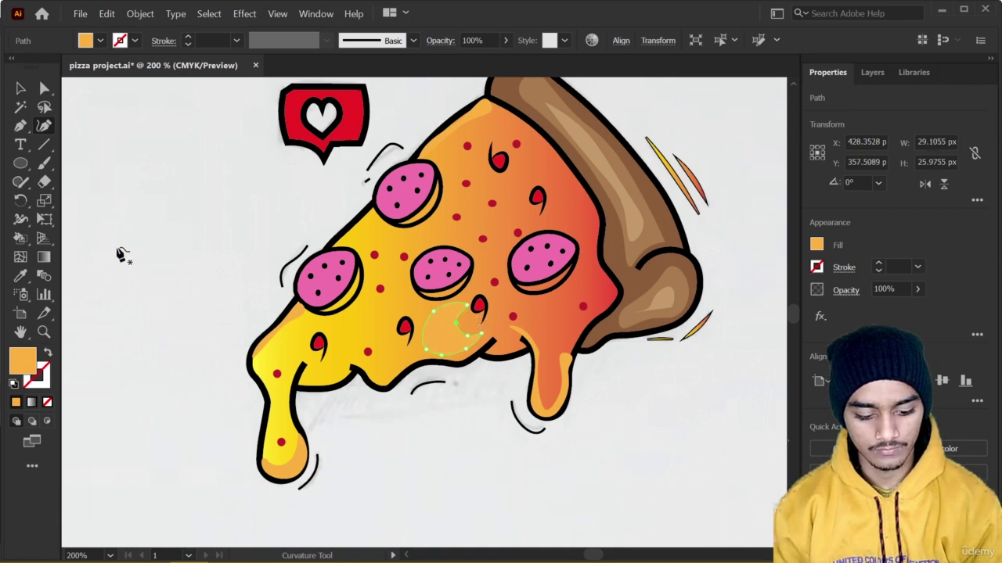
{"action": "key", "text": "v"}
{"action": "left_click", "coordinate": [206, 358]}
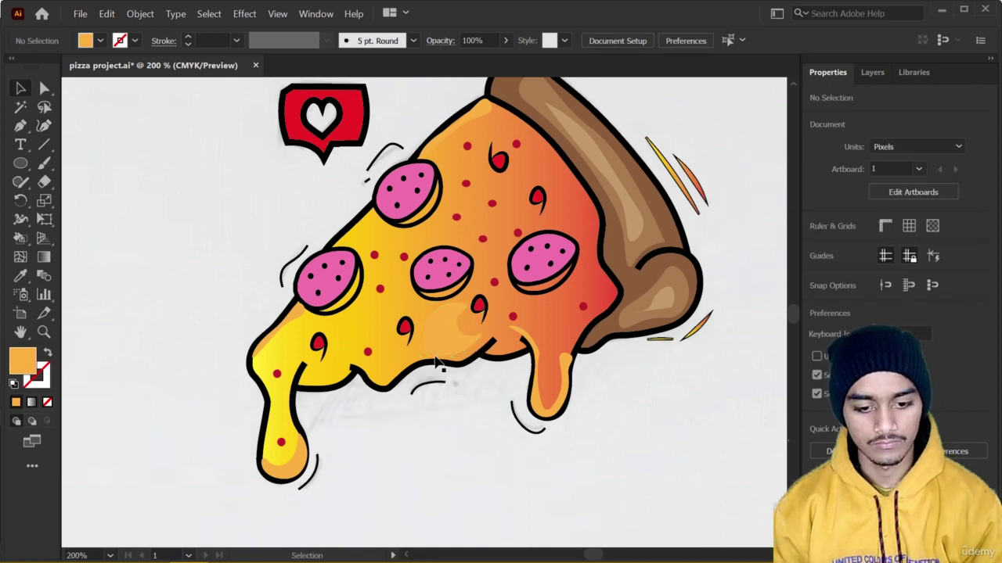
Draw a closed, irregular light orange patch about 28 by 45 px with the Curvature tool, running from beside the leftmost pepperoni down to the cheese's lower edge
{"action": "left_click", "coordinate": [44, 125]}
{"action": "left_click", "coordinate": [336, 343]}
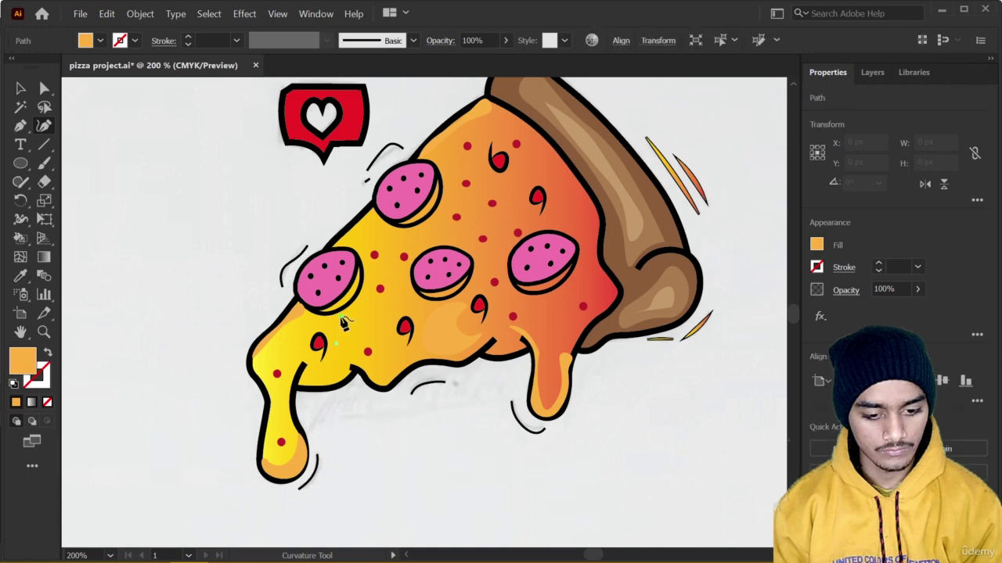
{"action": "left_click", "coordinate": [360, 314]}
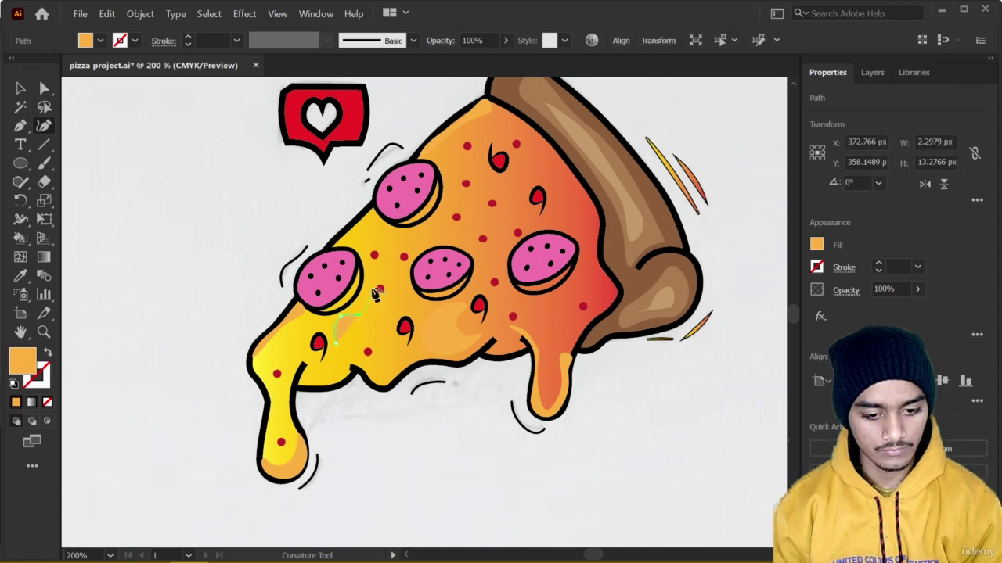
{"action": "left_click", "coordinate": [379, 312]}
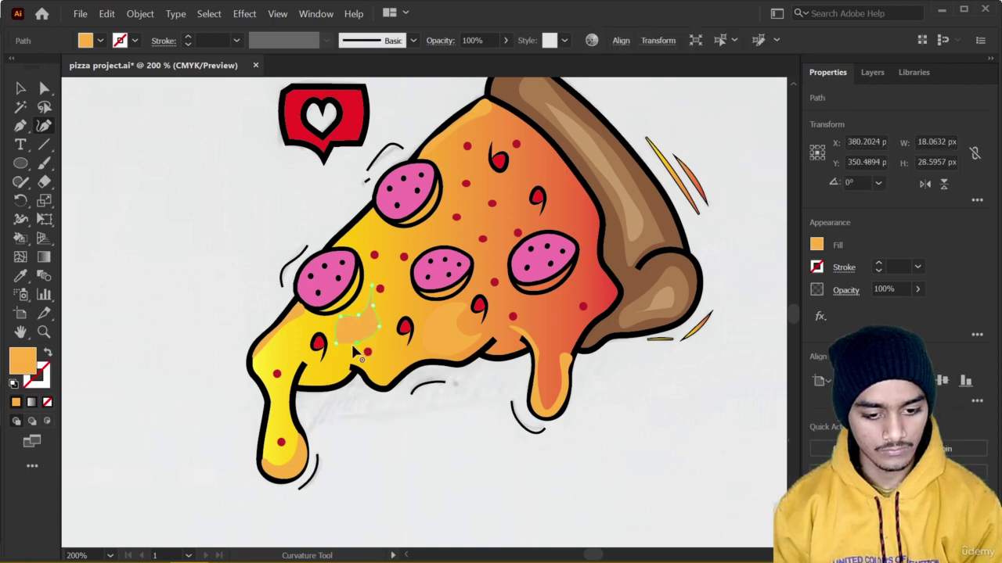
{"action": "left_click", "coordinate": [347, 376]}
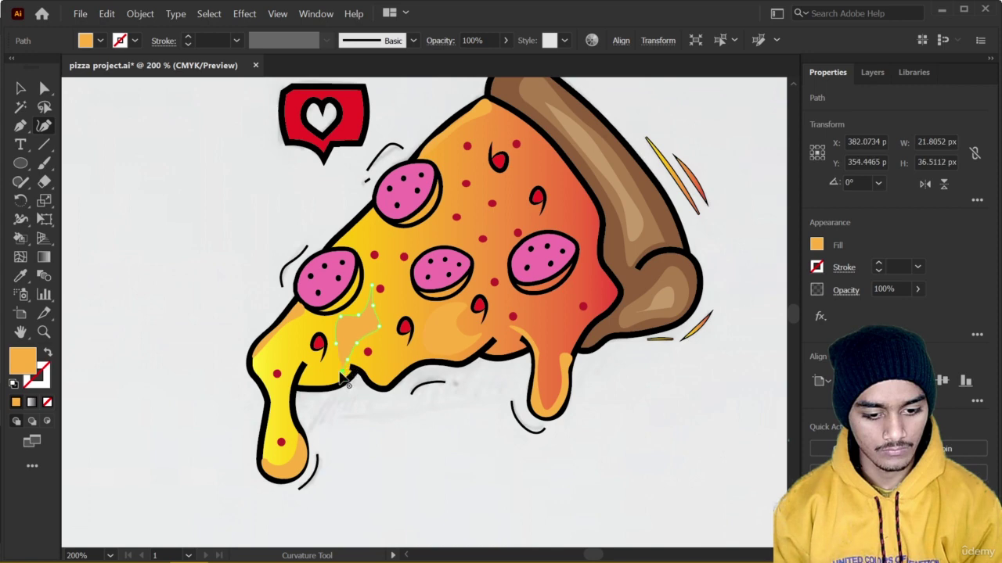
{"action": "left_click", "coordinate": [324, 374]}
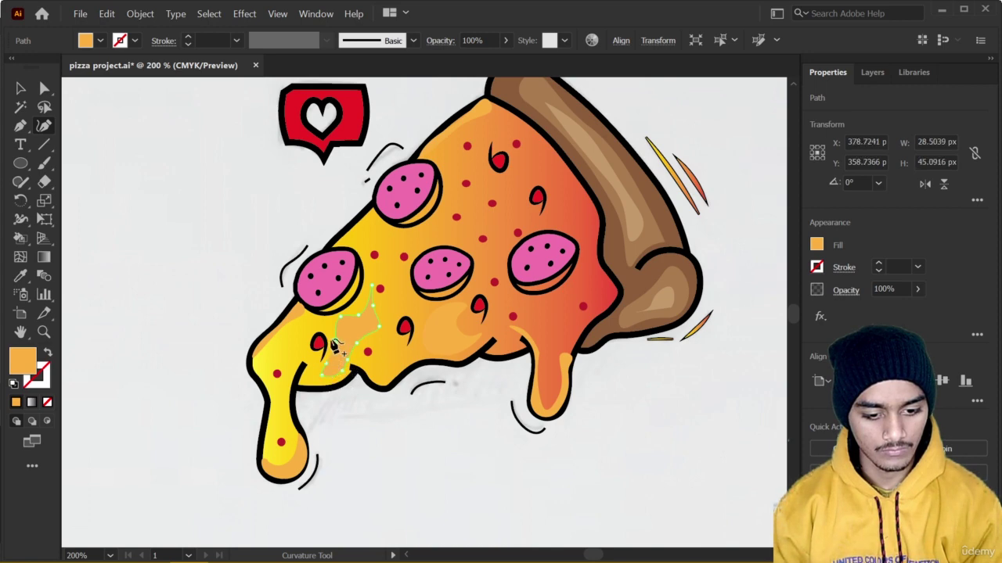
{"action": "scroll", "coordinate": [334, 347], "scroll_direction": "up", "scroll_amount": 5}
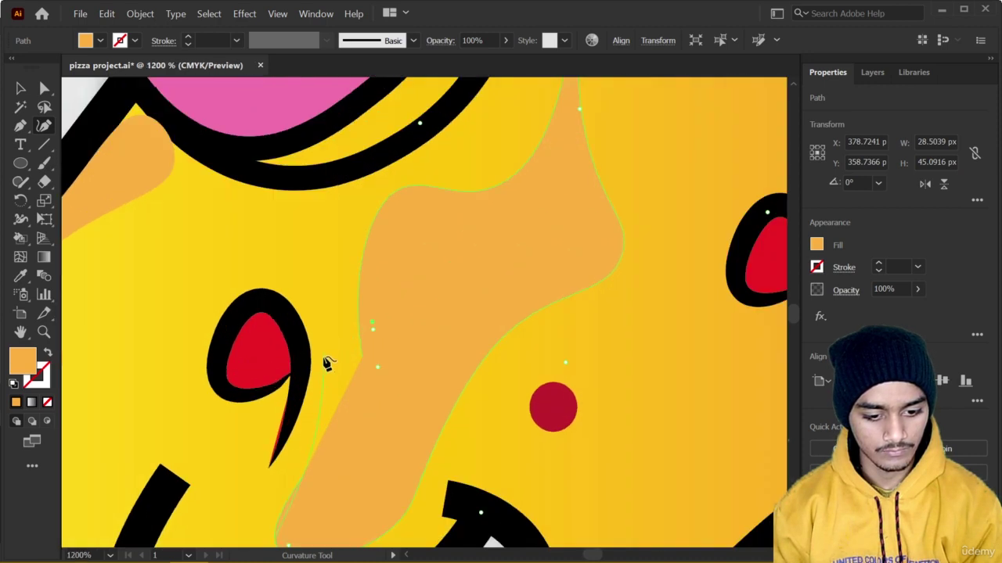
{"action": "left_click", "coordinate": [323, 358]}
{"action": "left_click", "coordinate": [360, 358]}
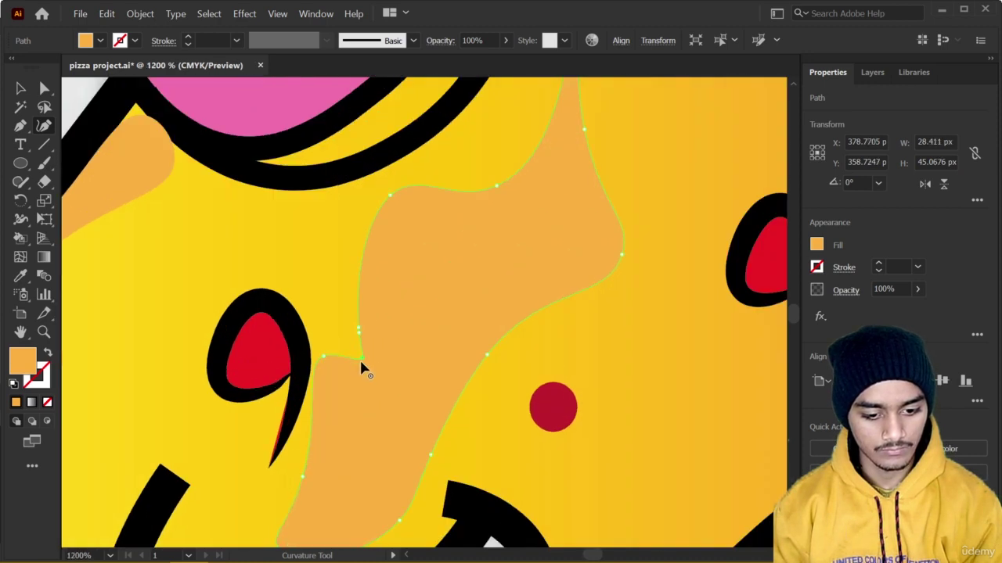
{"action": "scroll", "coordinate": [359, 358], "scroll_direction": "down", "scroll_amount": 5}
{"action": "key", "text": "v"}
{"action": "left_click", "coordinate": [406, 469]}
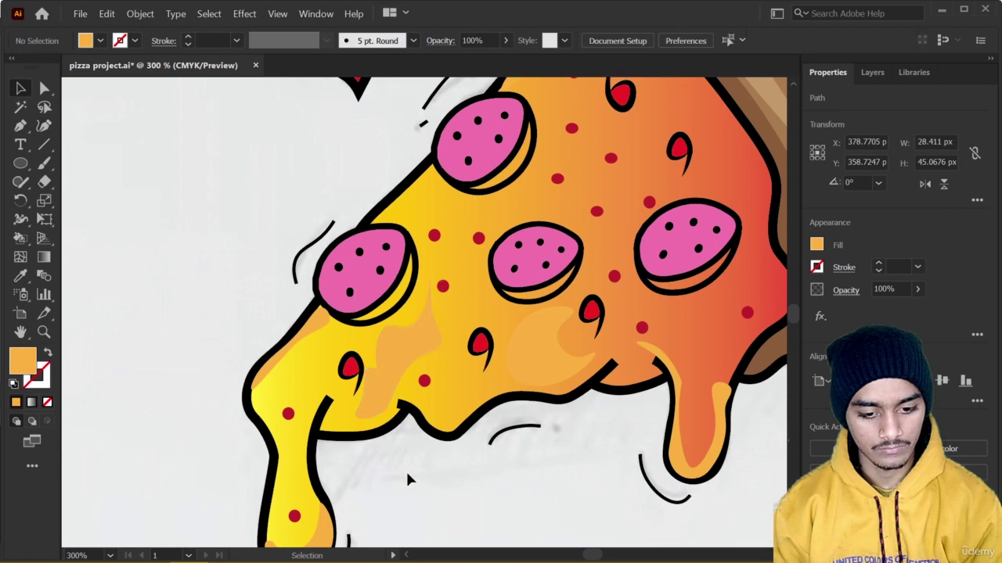
Start a curved light orange patch on the upper cheese, tracing its edge past the upper chili mark and out toward the crust with the Curvature tool
{"action": "scroll", "coordinate": [405, 470], "scroll_direction": "down", "scroll_amount": 4}
{"action": "scroll", "coordinate": [429, 461], "scroll_direction": "up", "scroll_amount": 2}
{"action": "scroll", "coordinate": [458, 342], "scroll_direction": "up", "scroll_amount": 5}
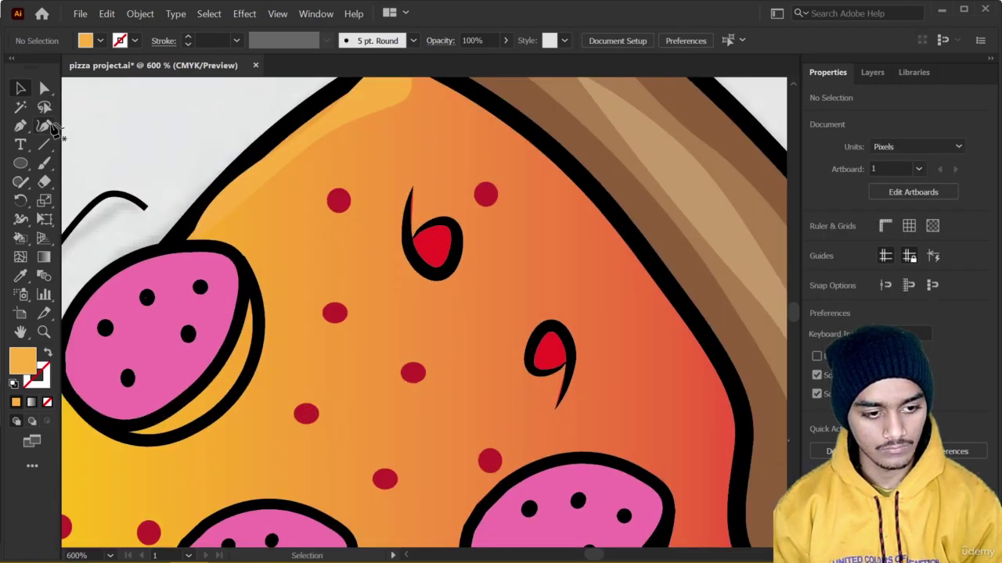
{"action": "left_click", "coordinate": [44, 125]}
{"action": "left_click", "coordinate": [407, 328]}
{"action": "left_click", "coordinate": [465, 288]}
{"action": "left_click", "coordinate": [479, 233]}
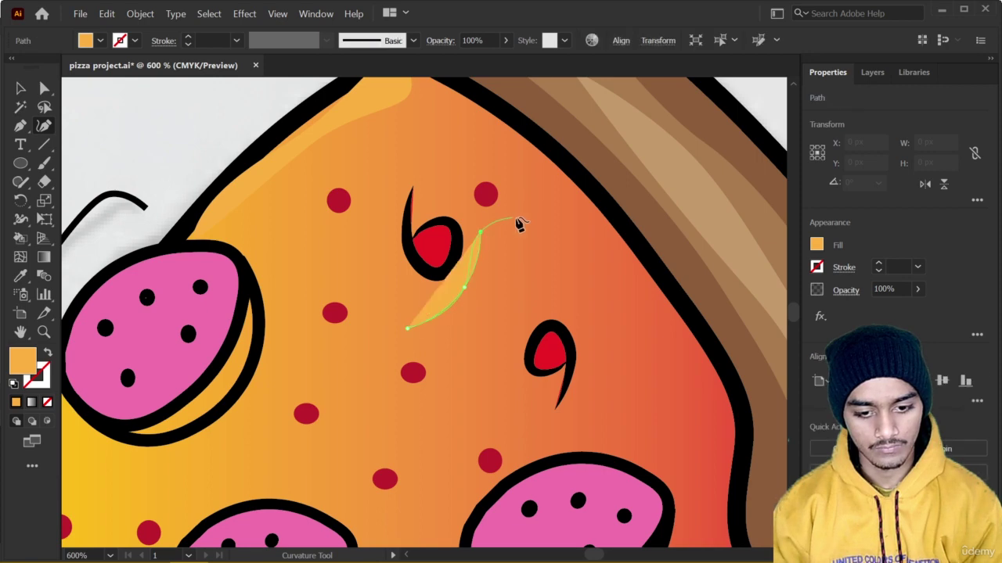
{"action": "left_click", "coordinate": [517, 218]}
{"action": "left_click", "coordinate": [571, 254]}
{"action": "left_click", "coordinate": [591, 290]}
Curve the upper patch around the lower chili mark, close it at about 30 by 30 px, and deselect it
{"action": "left_click", "coordinate": [534, 321]}
{"action": "left_click", "coordinate": [512, 354]}
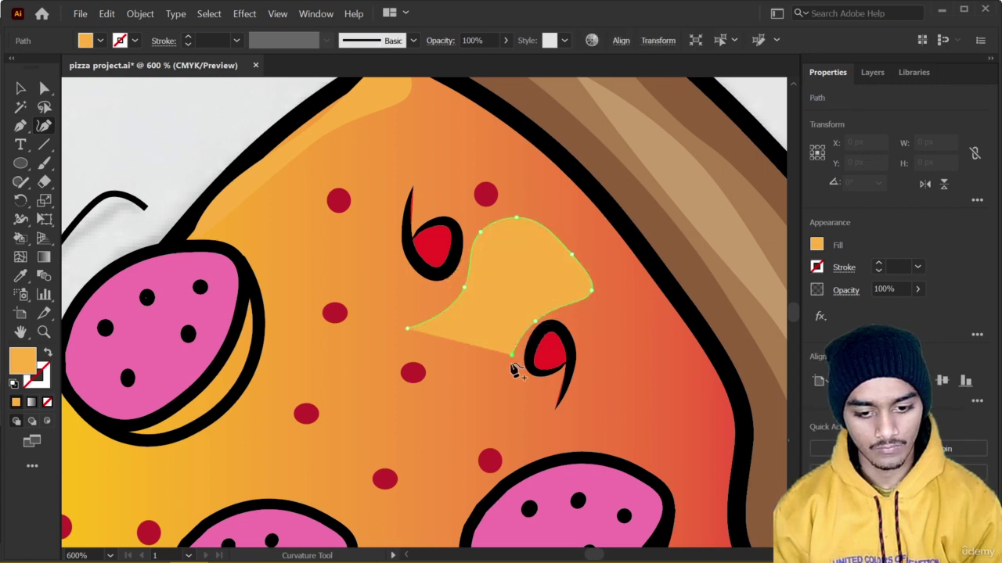
{"action": "left_click", "coordinate": [523, 383]}
{"action": "left_click", "coordinate": [499, 399]}
{"action": "left_click", "coordinate": [435, 390]}
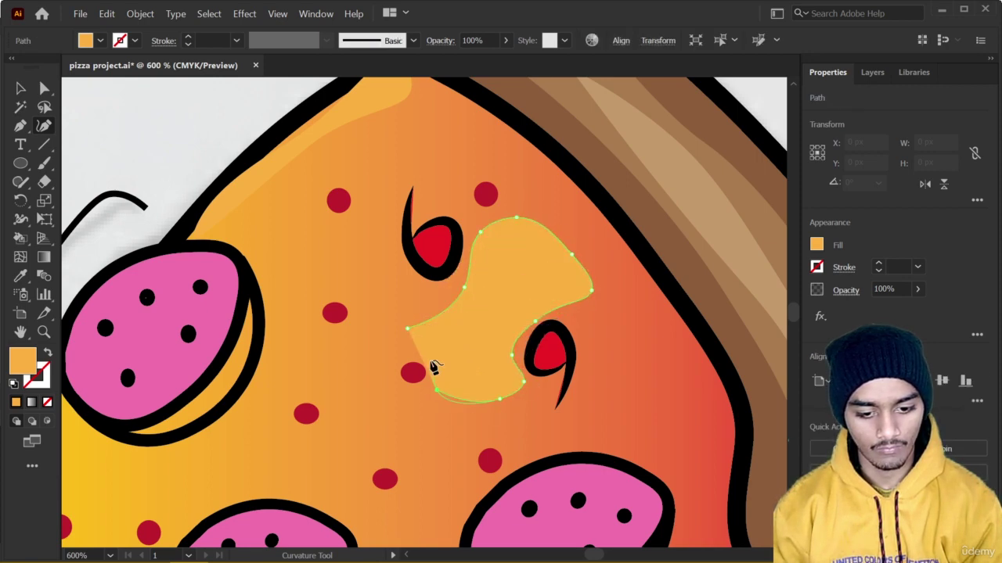
{"action": "left_click", "coordinate": [429, 358]}
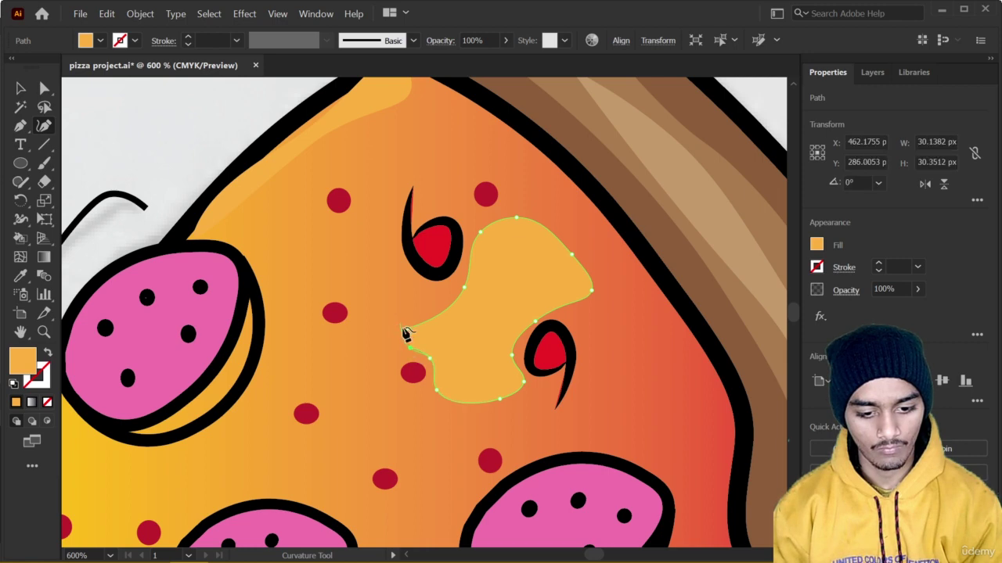
{"action": "left_click", "coordinate": [407, 333]}
{"action": "key", "text": "ctrl+minus"}
{"action": "key", "text": "ctrl+minus"}
{"action": "key", "text": "ctrl+minus"}
{"action": "key", "text": "ctrl+minus"}
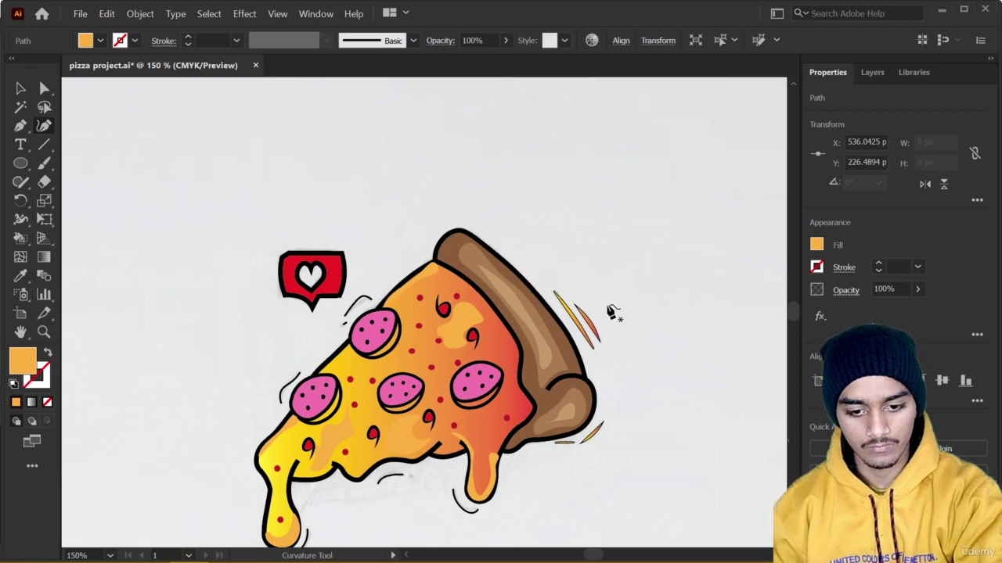
{"action": "key", "text": "ctrl+shift+a"}
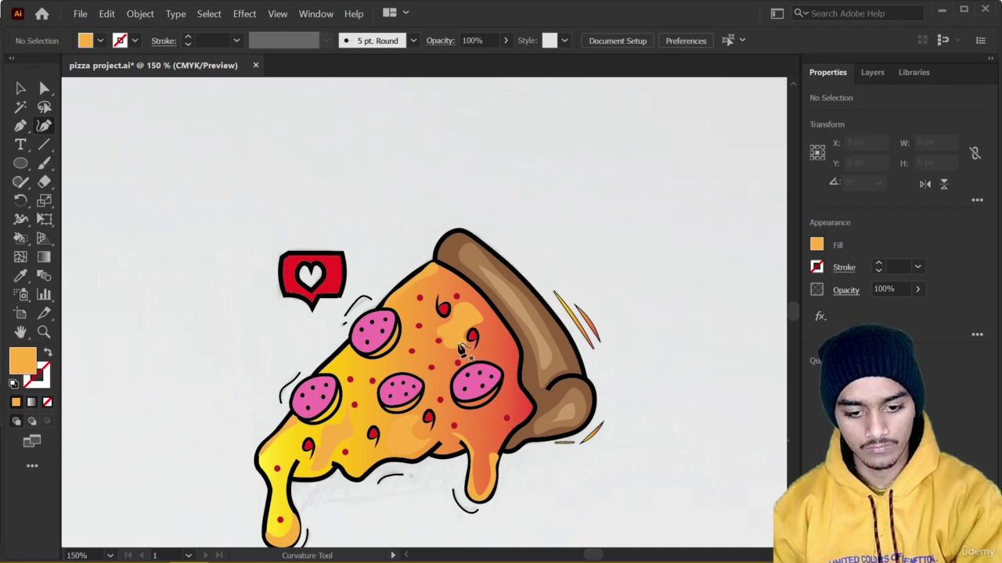
Trace the crust-side edge and rounded lower end of a light orange drip between the rightmost pepperoni and the crust with the Curvature tool
{"action": "scroll", "coordinate": [516, 356], "scroll_direction": "up", "scroll_amount": 4}
{"action": "left_click", "coordinate": [508, 369]}
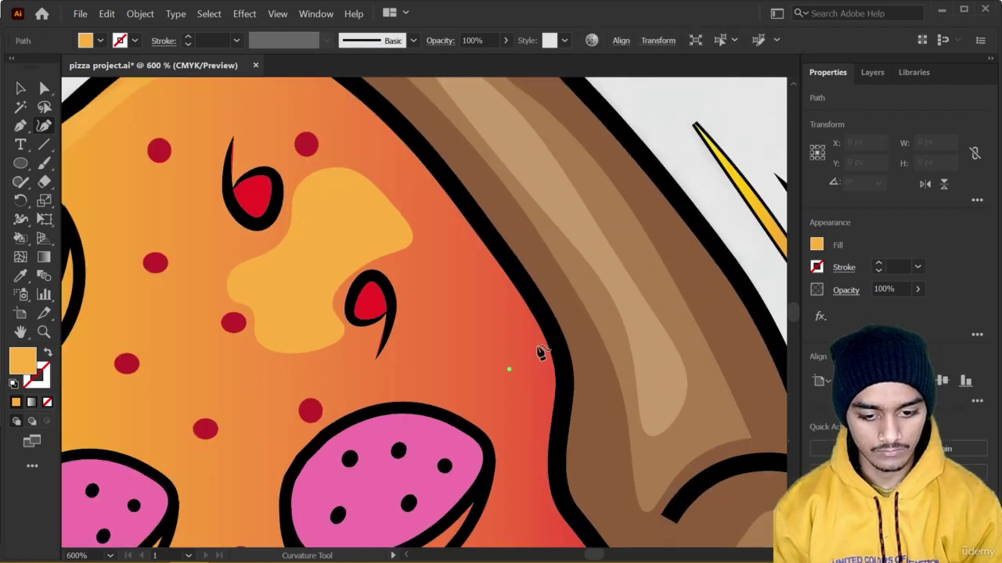
{"action": "left_click", "coordinate": [537, 346]}
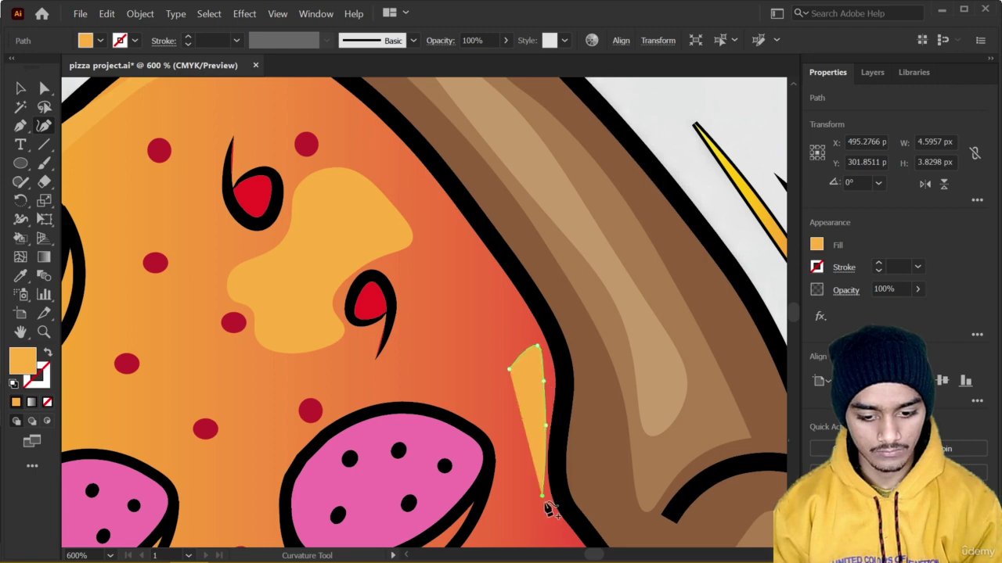
{"action": "left_click_drag", "start_coordinate": [546, 496], "coordinate": [509, 273]}
{"action": "left_click", "coordinate": [507, 273]}
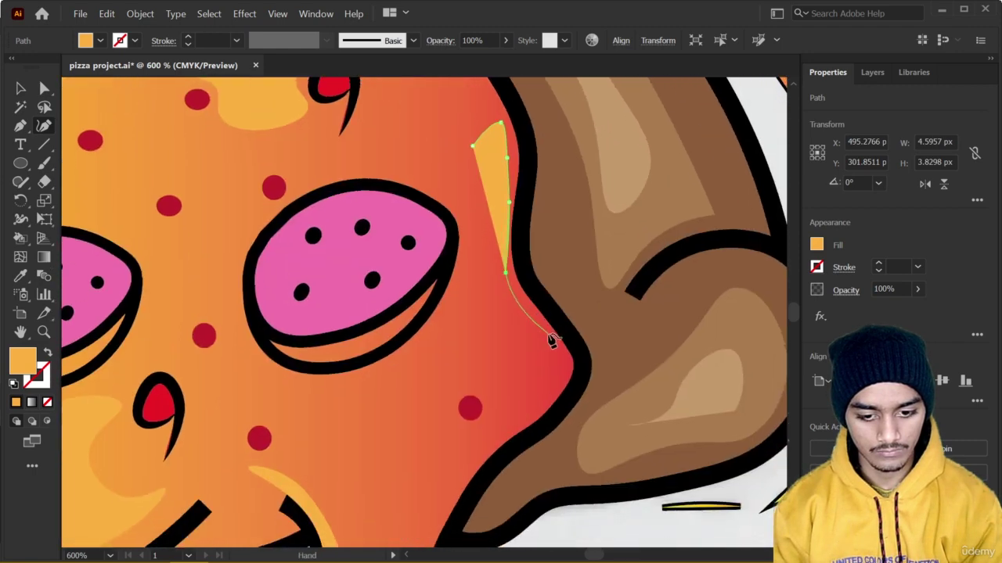
{"action": "left_click", "coordinate": [548, 335]}
{"action": "left_click", "coordinate": [540, 378]}
{"action": "left_click", "coordinate": [494, 375]}
Bring the drip's other edge up around the rightmost pepperoni, close the shape at about 21 by 43 px, and deselect it
{"action": "left_click", "coordinate": [492, 313]}
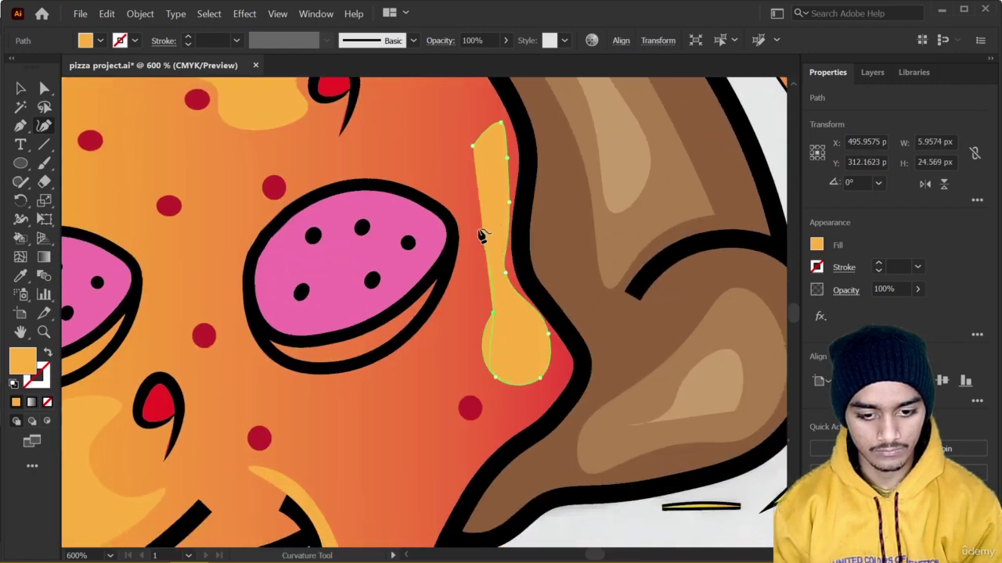
{"action": "left_click", "coordinate": [479, 228]}
{"action": "left_click", "coordinate": [452, 202]}
{"action": "left_click", "coordinate": [422, 169]}
{"action": "left_click", "coordinate": [462, 137]}
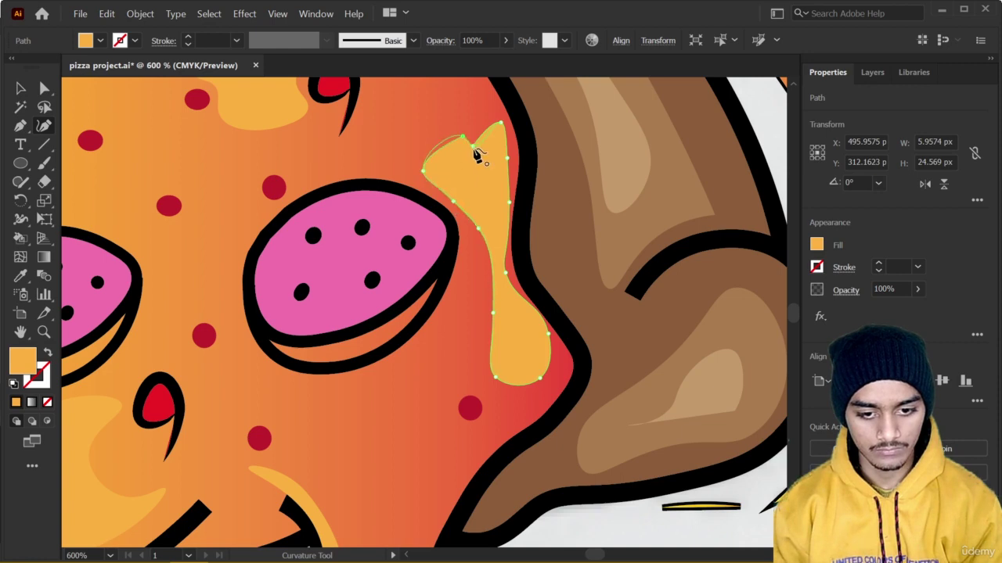
{"action": "left_click", "coordinate": [473, 146]}
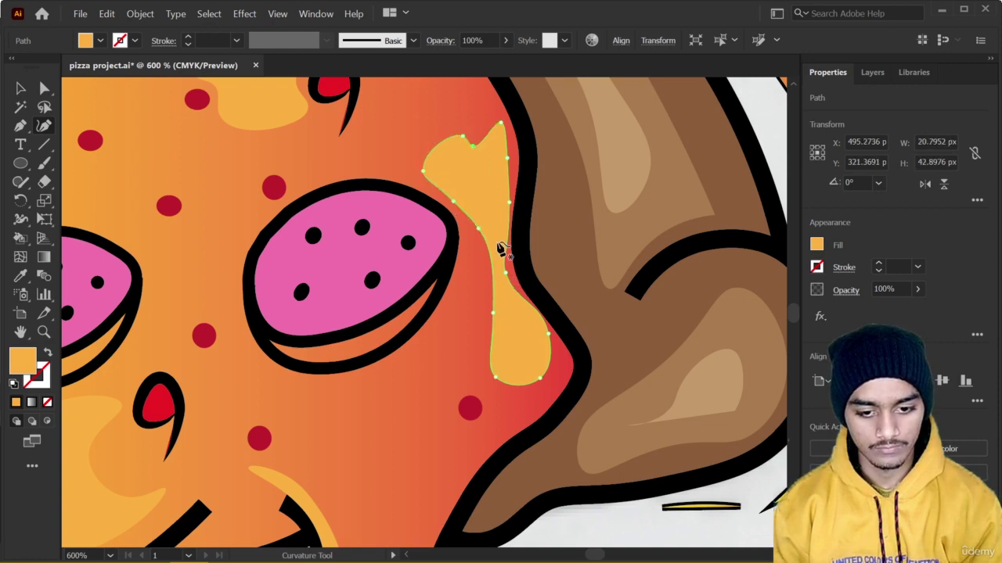
{"action": "left_click", "coordinate": [20, 88]}
{"action": "scroll", "coordinate": [435, 290], "scroll_direction": "down", "scroll_amount": 5}
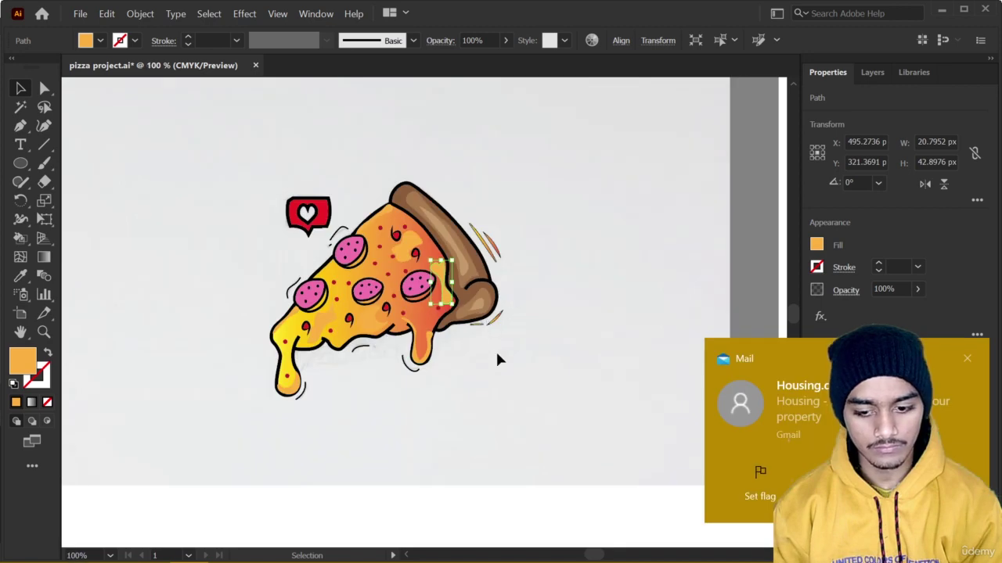
{"action": "left_click", "coordinate": [497, 354]}
Dismiss the mail notifications and examine the whole pizza illustration on the artboard
{"action": "left_click", "coordinate": [967, 358]}
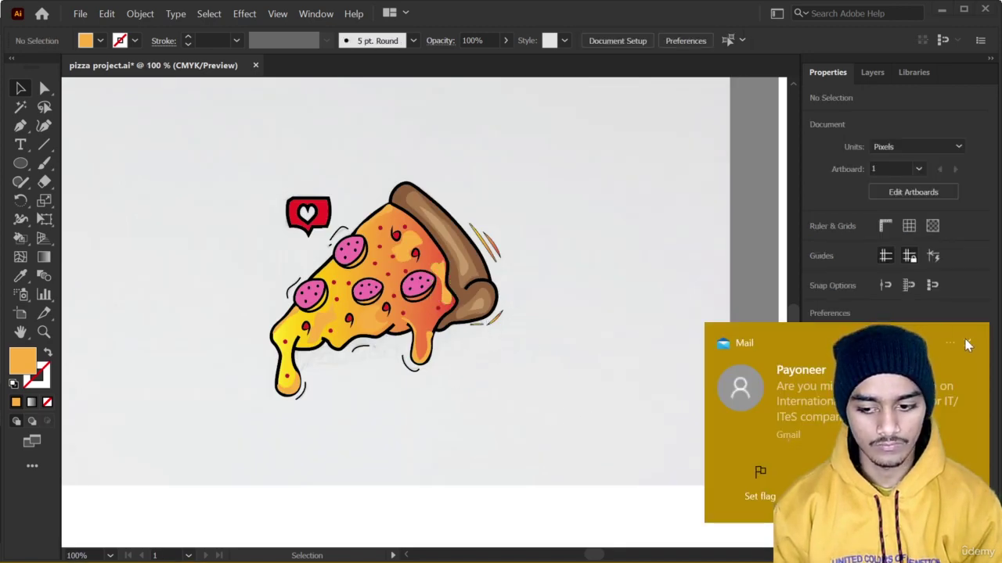
{"action": "left_click", "coordinate": [967, 345]}
{"action": "scroll", "coordinate": [328, 368], "scroll_direction": "up", "scroll_amount": 1}
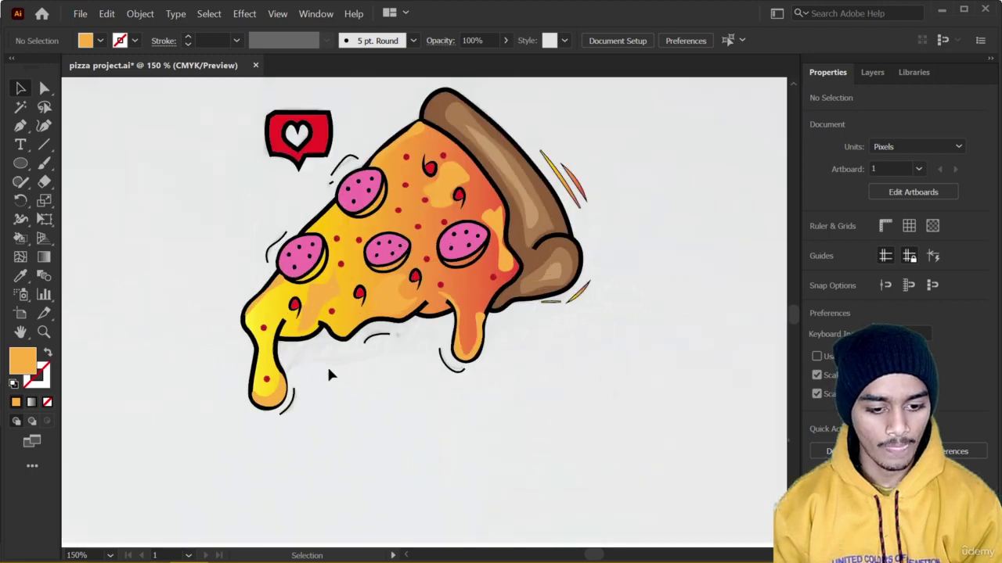
{"action": "scroll", "coordinate": [329, 368], "scroll_direction": "down", "scroll_amount": 1}
{"action": "left_click_drag", "start_coordinate": [328, 368], "coordinate": [433, 426]}
{"action": "scroll", "coordinate": [502, 430], "scroll_direction": "down", "scroll_amount": 1}
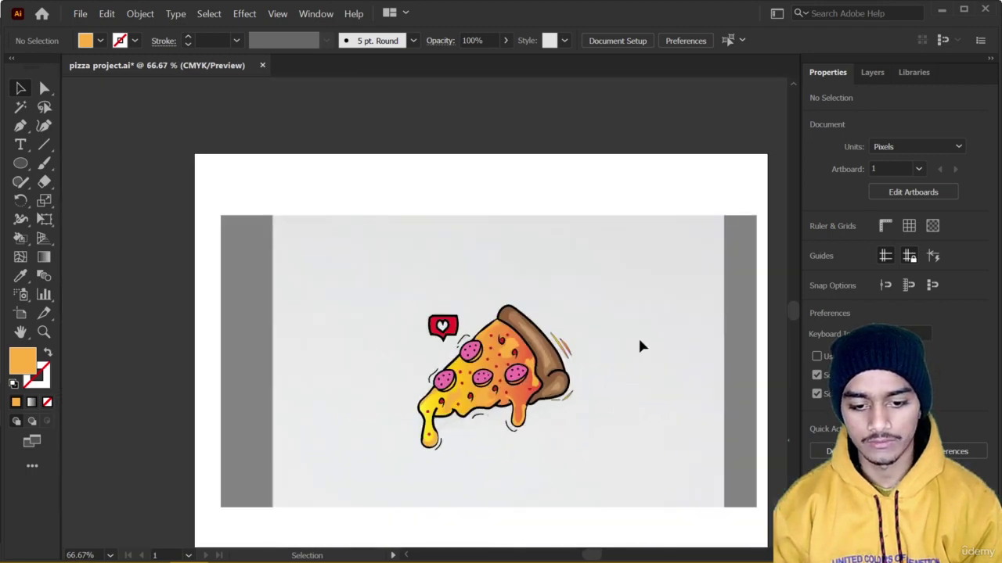
{"action": "scroll", "coordinate": [639, 338], "scroll_direction": "up", "scroll_amount": 1}
Unlock and select the image layer that holds the reference picture
{"action": "left_click", "coordinate": [871, 72]}
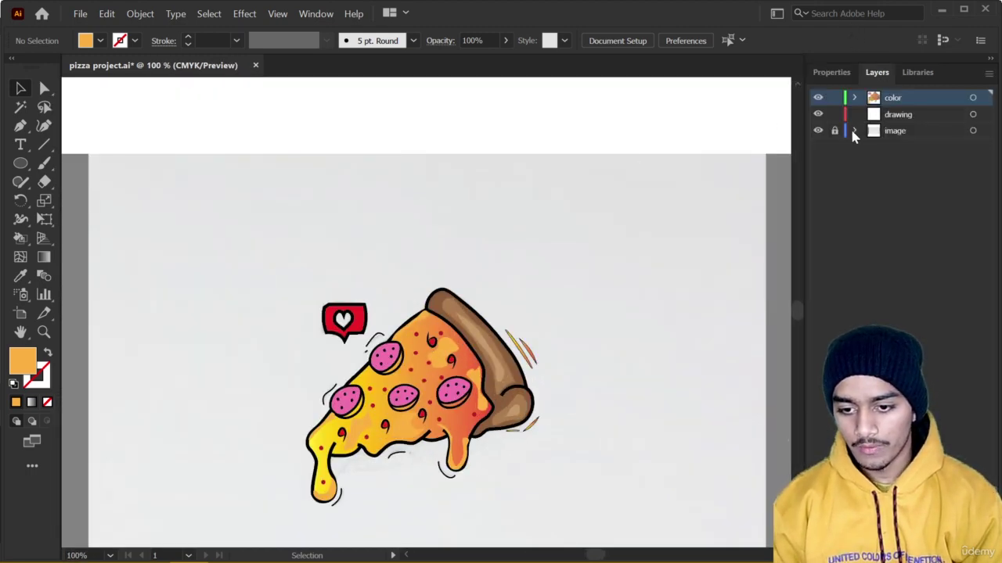
{"action": "left_click", "coordinate": [935, 130]}
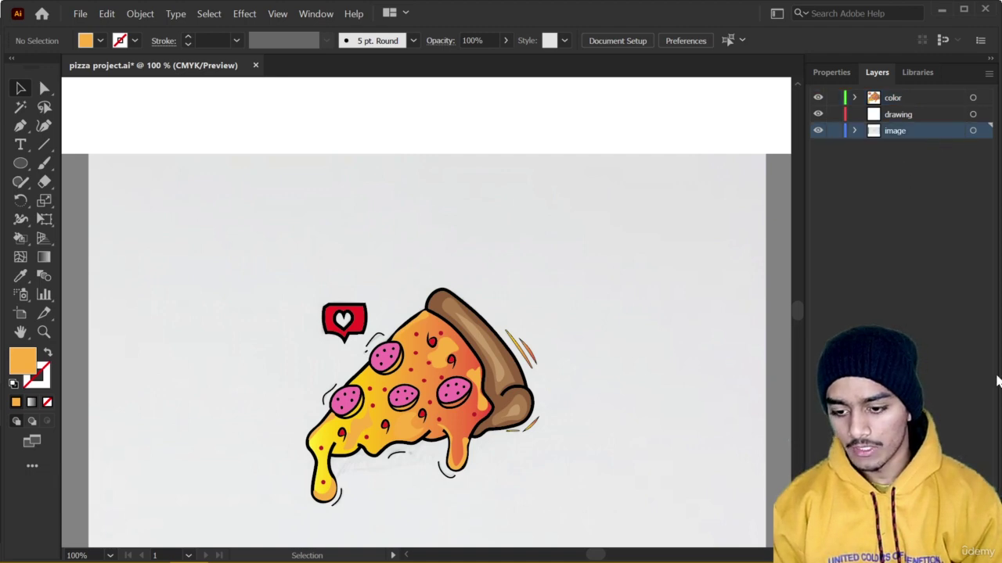
Delete the image layer together with the reference picture it contains
{"action": "left_click", "coordinate": [984, 554]}
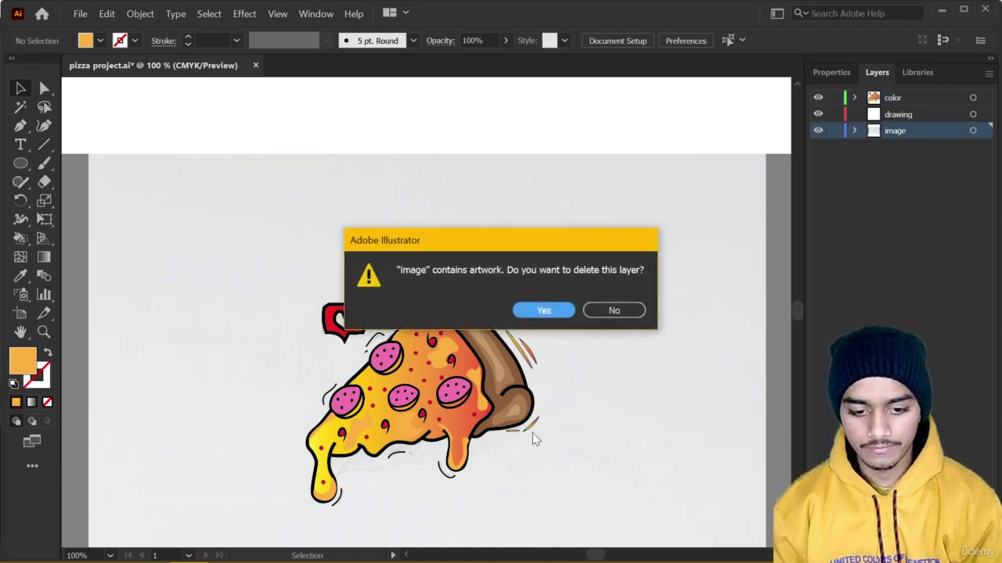
{"action": "left_click", "coordinate": [544, 312]}
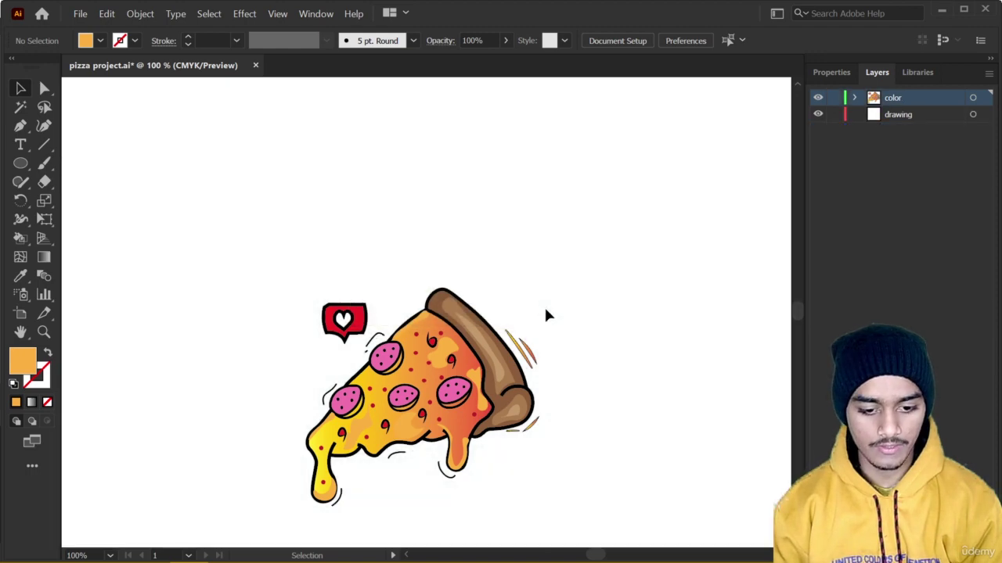
Cover the artboard with a light orange rectangle about 837 by 594 px and send it behind the pizza artwork
{"action": "key", "text": "ctrl+minus"}
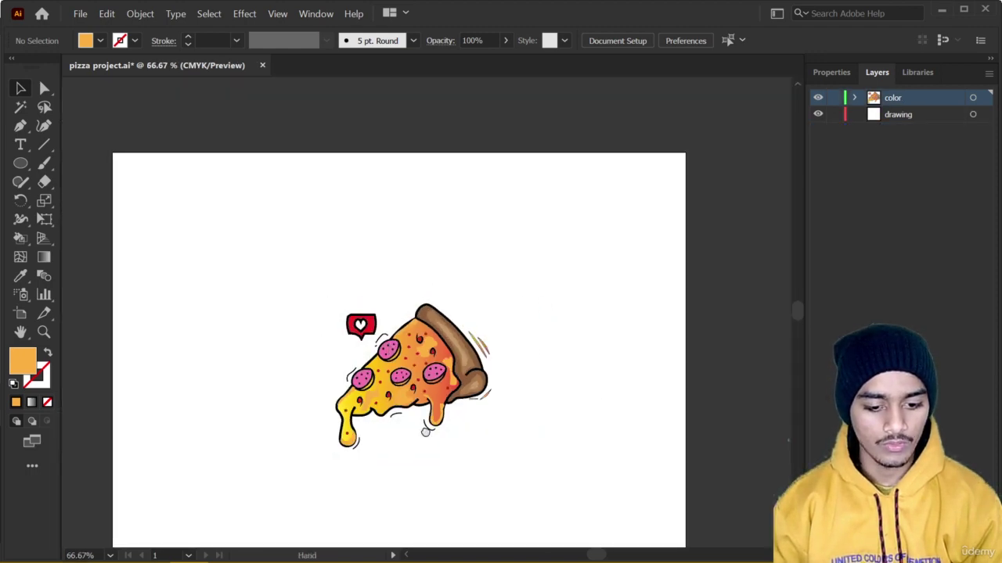
{"action": "left_click_drag", "start_coordinate": [399, 434], "coordinate": [459, 417]}
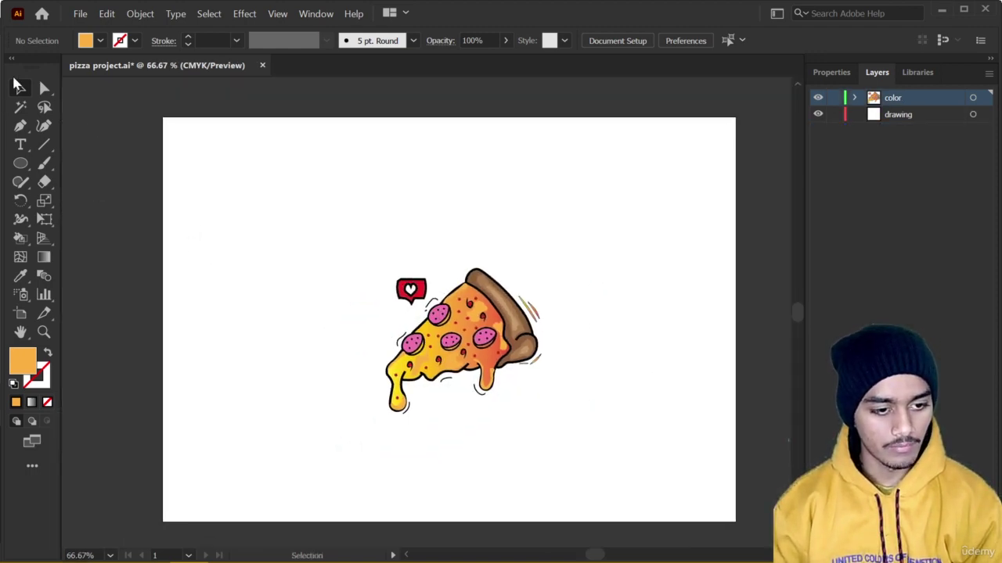
{"action": "left_click", "coordinate": [17, 168]}
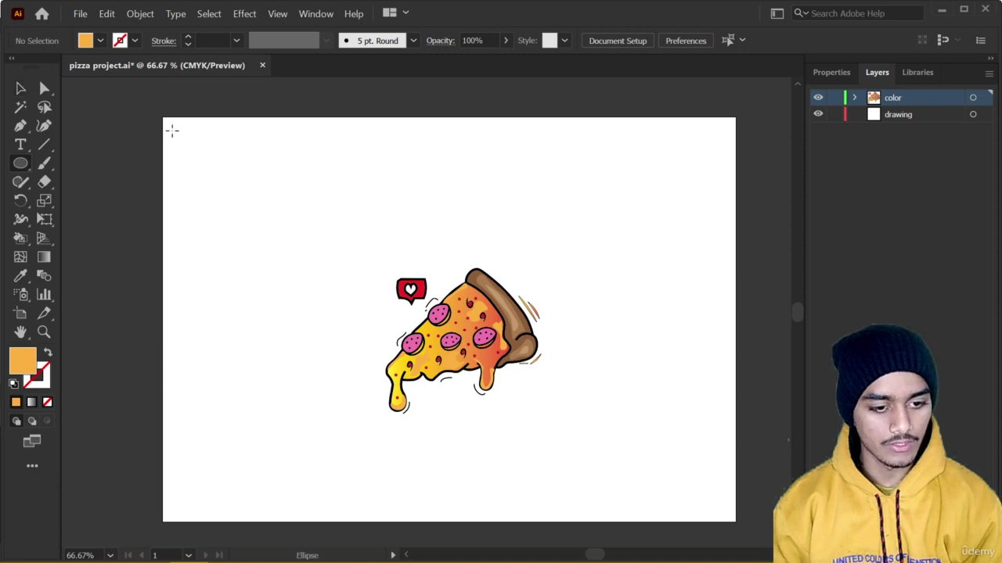
{"action": "left_click_drag", "start_coordinate": [21, 166], "coordinate": [86, 164]}
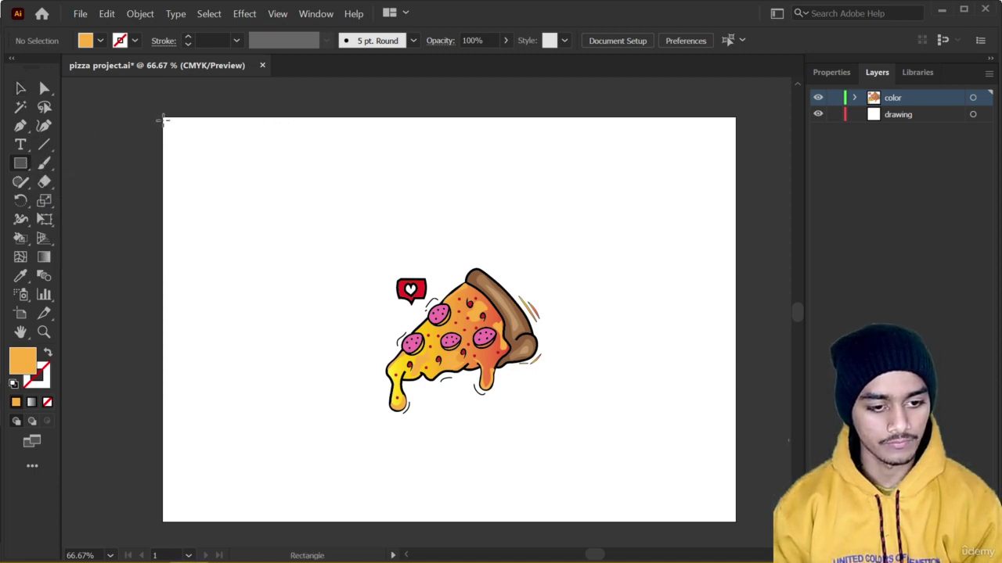
{"action": "left_click_drag", "start_coordinate": [163, 117], "coordinate": [734, 521]}
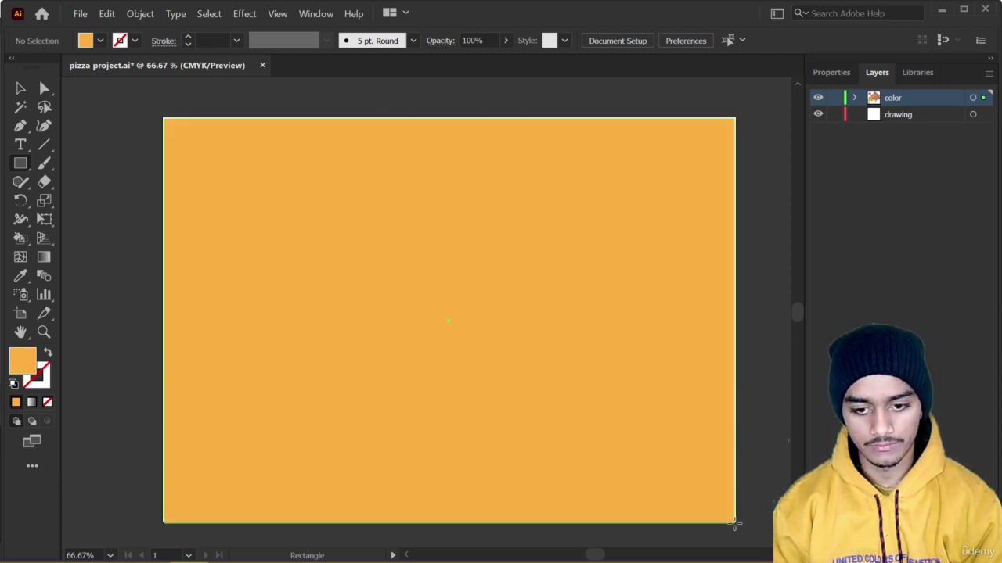
{"action": "left_click", "coordinate": [832, 74]}
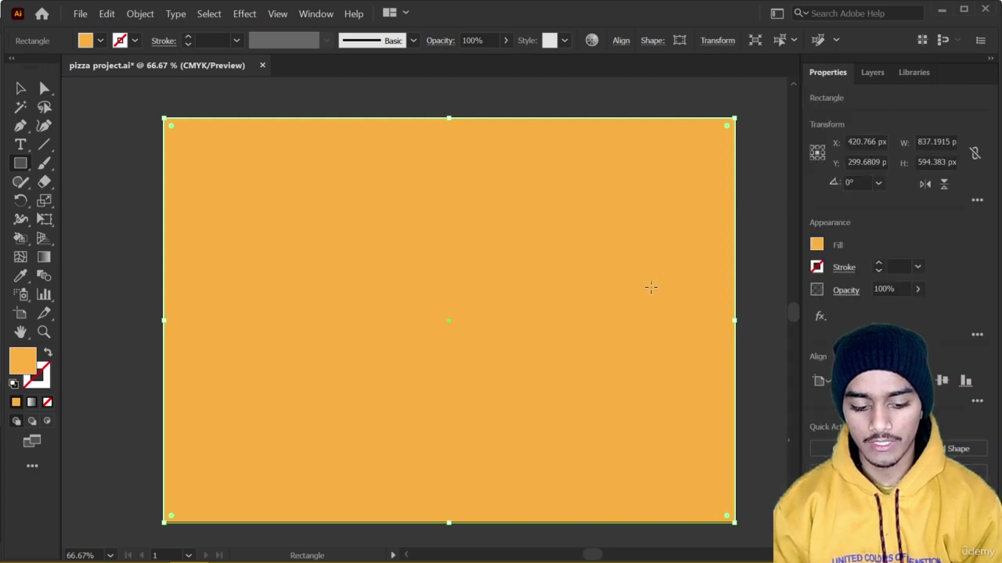
{"action": "right_click", "coordinate": [651, 287]}
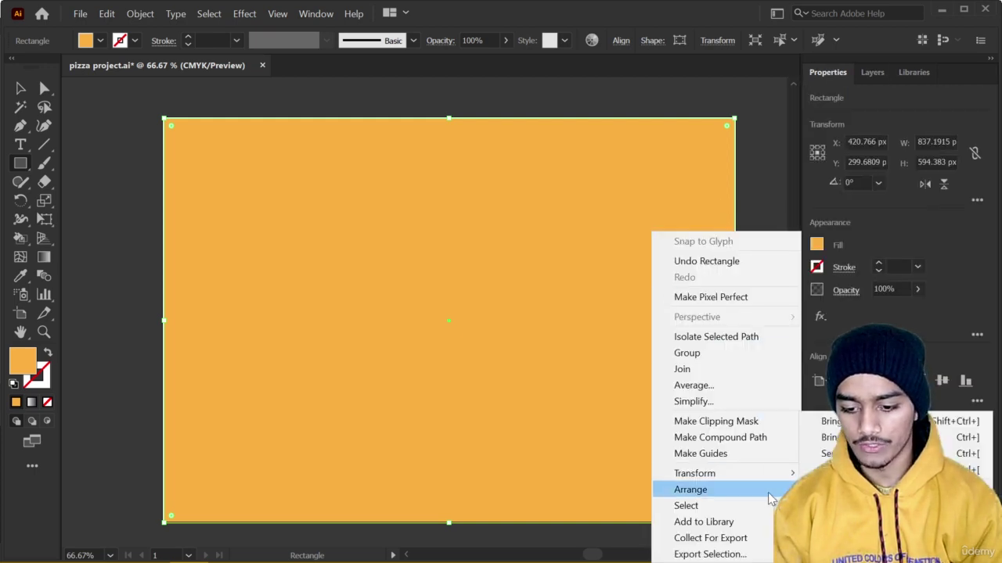
{"action": "left_click", "coordinate": [892, 470]}
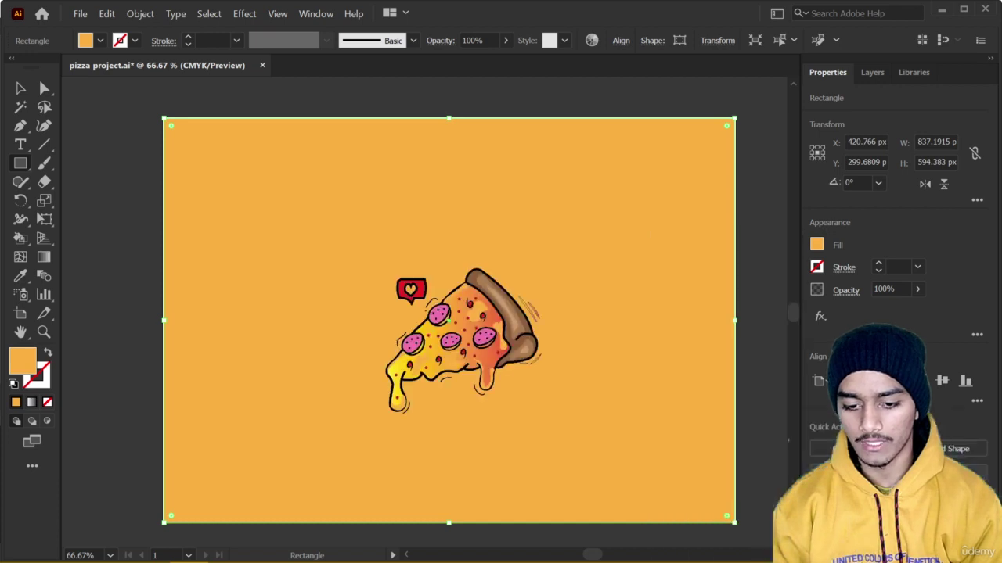
Try gradient, red, green, dark blue, light blue, medium blue, tan and yellow swatches as the background rectangle's fill
{"action": "left_click", "coordinate": [816, 245]}
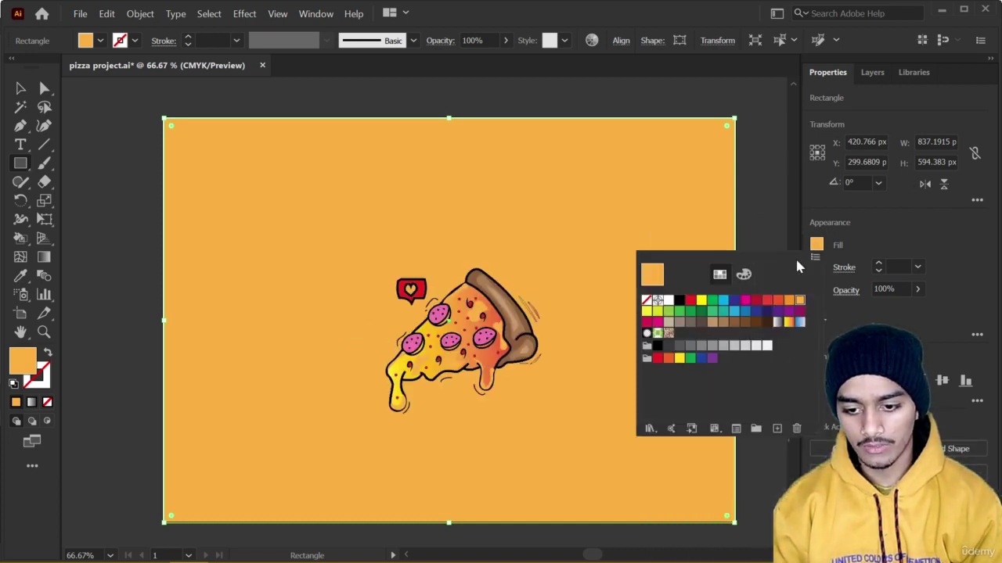
{"action": "left_click", "coordinate": [788, 323]}
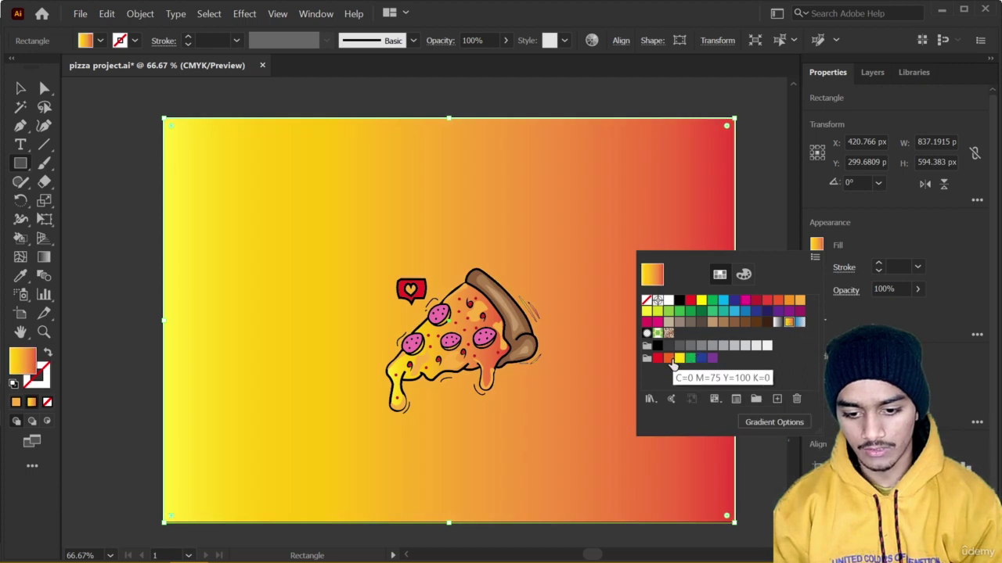
{"action": "left_click", "coordinate": [657, 359]}
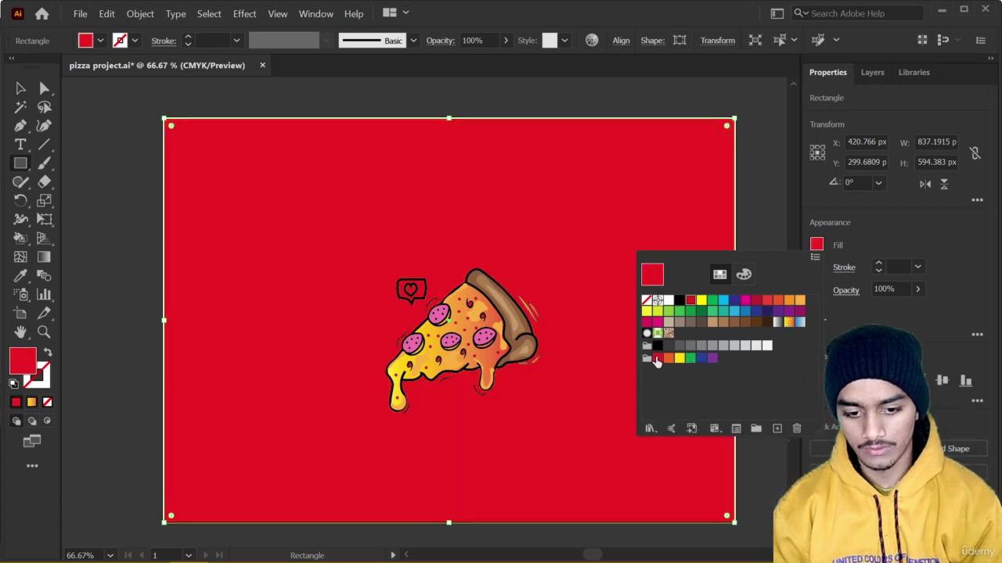
{"action": "left_click", "coordinate": [679, 358]}
{"action": "left_click", "coordinate": [690, 359]}
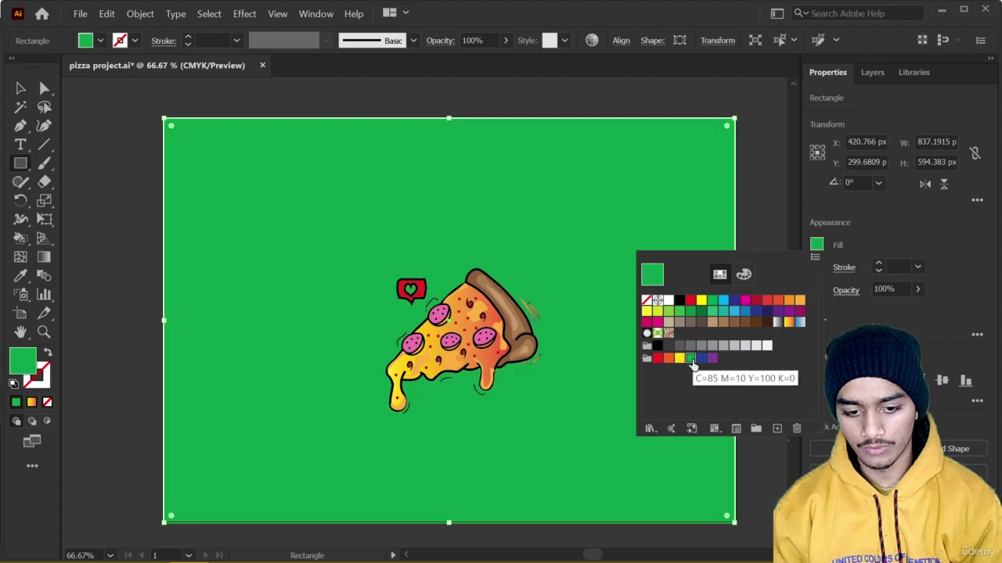
{"action": "left_click", "coordinate": [702, 359]}
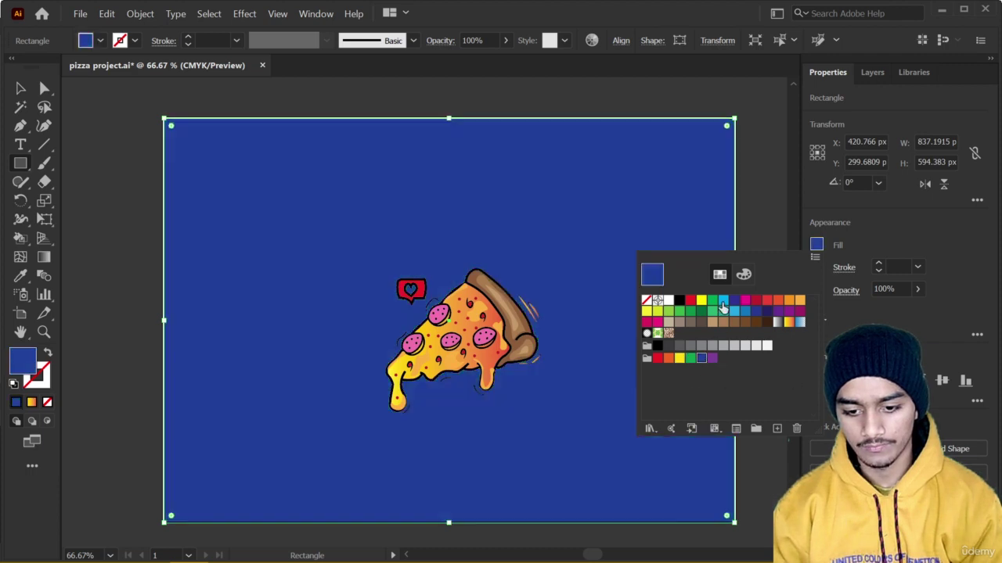
{"action": "left_click", "coordinate": [723, 301]}
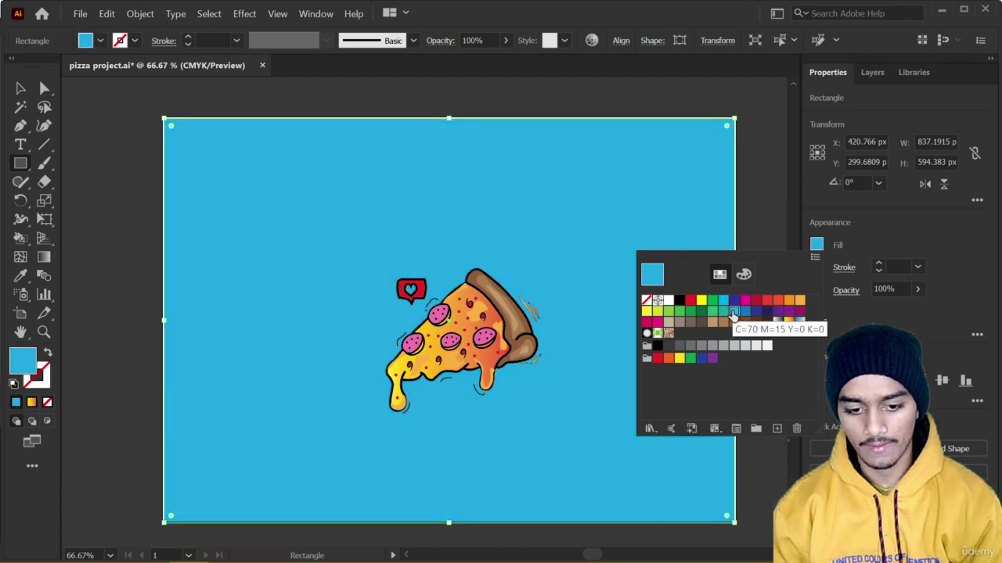
{"action": "left_click", "coordinate": [745, 311]}
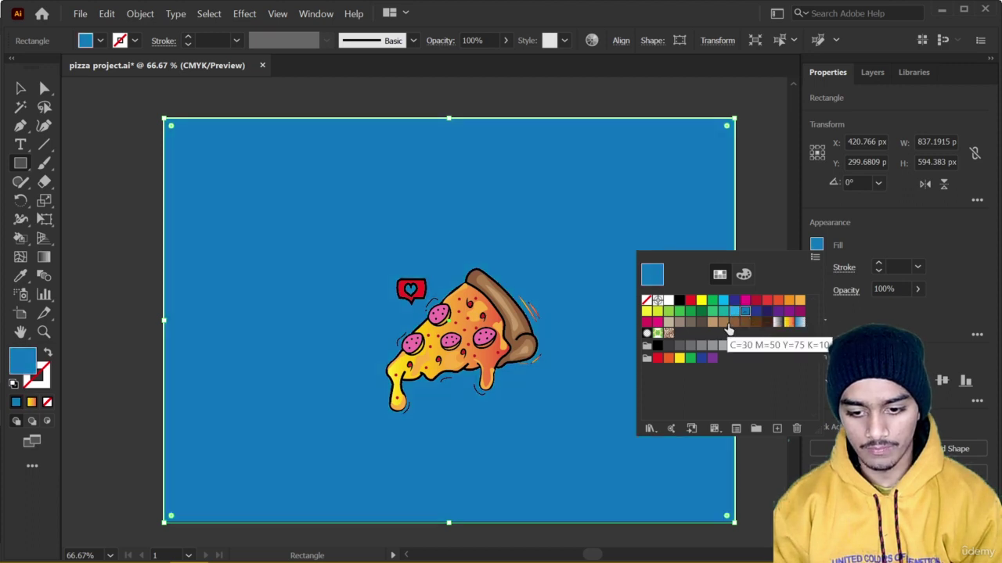
{"action": "left_click", "coordinate": [712, 322]}
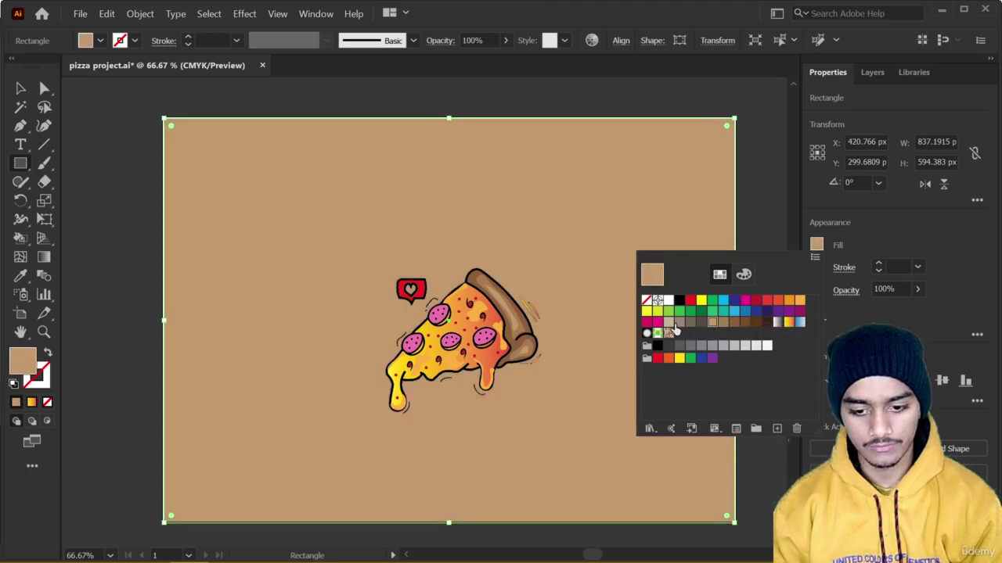
{"action": "left_click", "coordinate": [647, 312]}
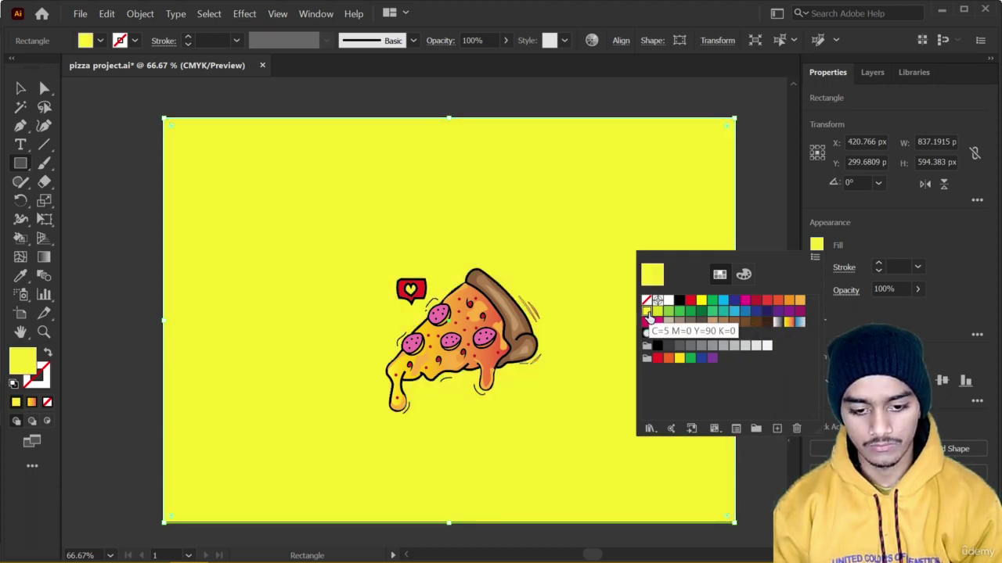
Mix a peach fill for the background rectangle with RGB values 255, 174, 133 (FFAE85)
{"action": "left_click", "coordinate": [743, 273]}
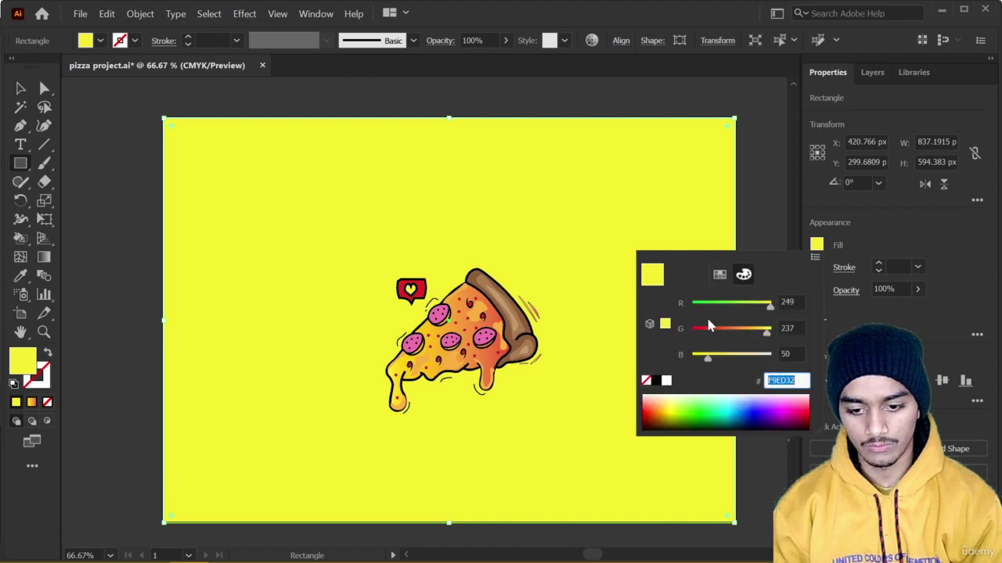
{"action": "left_click_drag", "start_coordinate": [765, 336], "coordinate": [737, 335]}
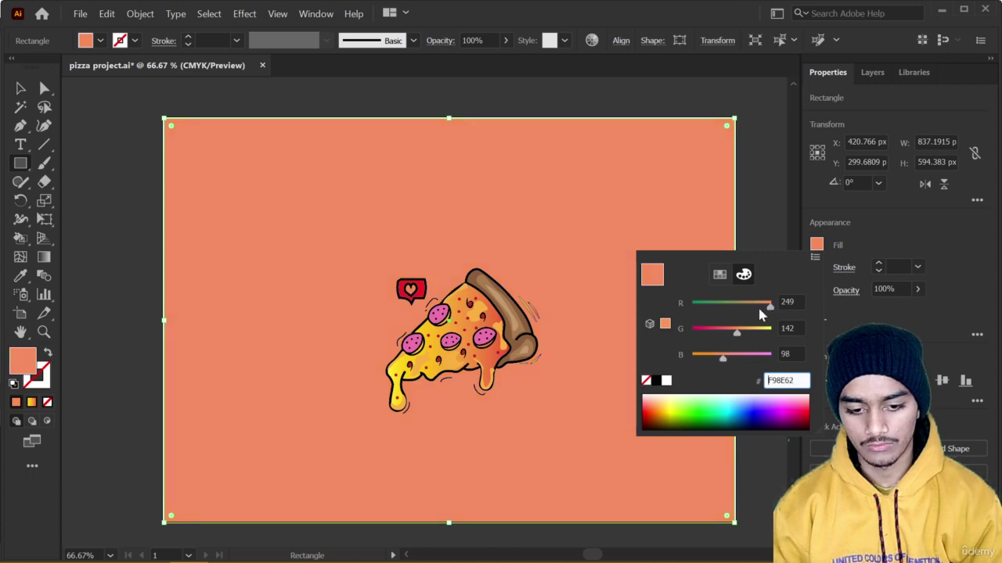
{"action": "left_click_drag", "start_coordinate": [759, 311], "coordinate": [750, 338]}
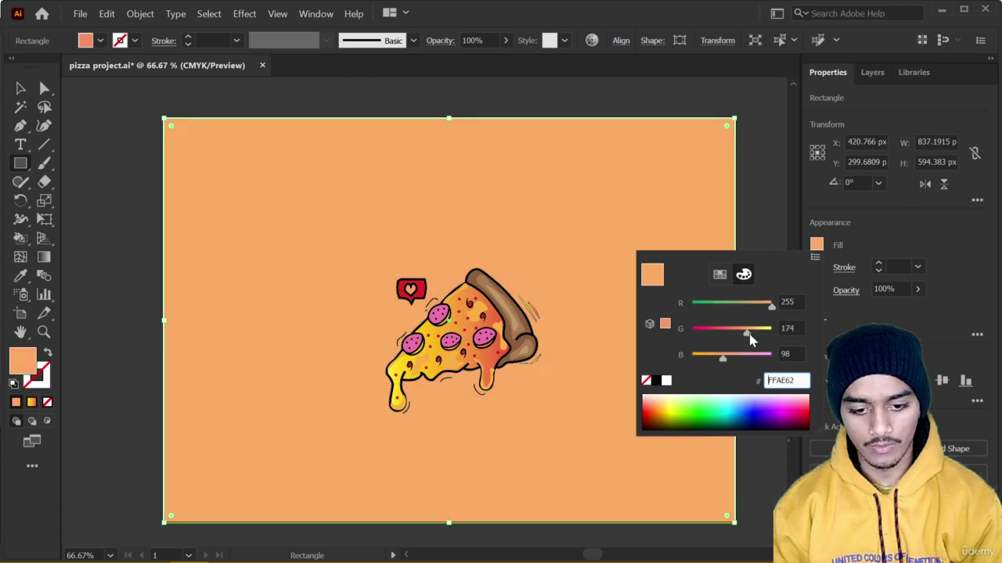
{"action": "left_click_drag", "start_coordinate": [693, 358], "coordinate": [695, 355]}
{"action": "left_click", "coordinate": [702, 358]}
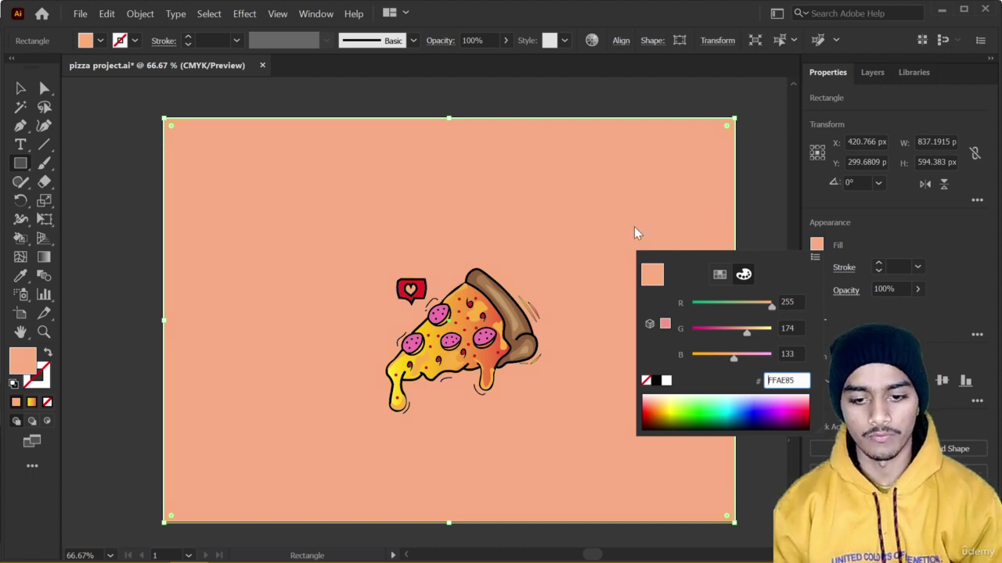
{"action": "left_click", "coordinate": [19, 89]}
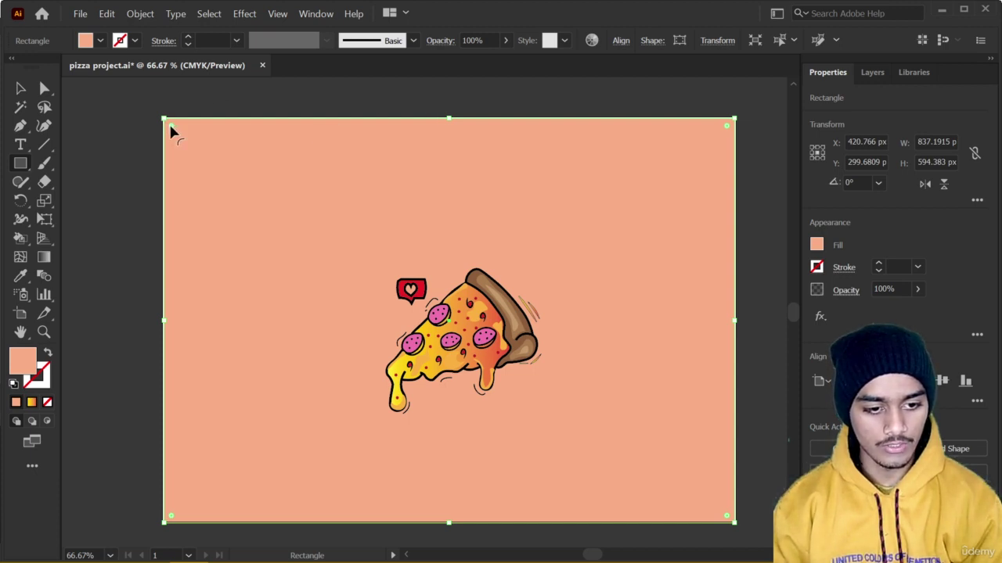
Reposition the background rectangle over the artboard, centred at about X 422 px, Y 300 px, and deselect it
{"action": "left_click_drag", "start_coordinate": [170, 125], "coordinate": [74, 157]}
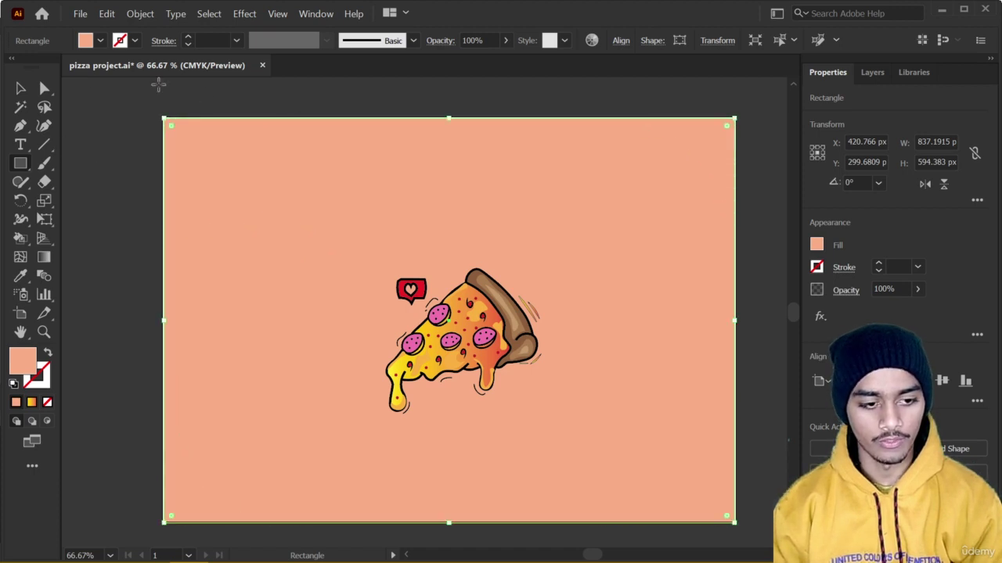
{"action": "key", "text": "v"}
{"action": "left_click", "coordinate": [96, 130]}
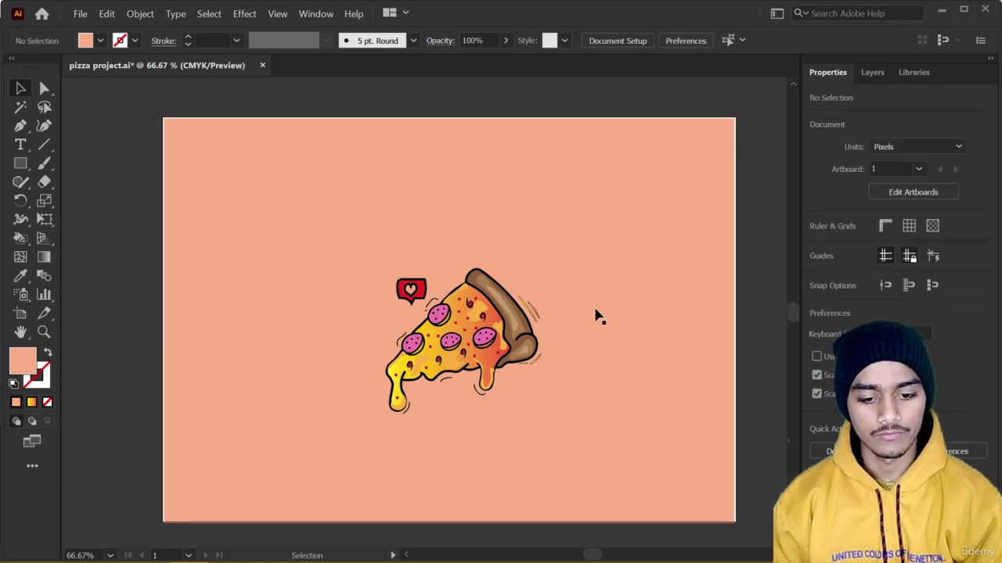
{"action": "left_click_drag", "start_coordinate": [541, 369], "coordinate": [547, 365]}
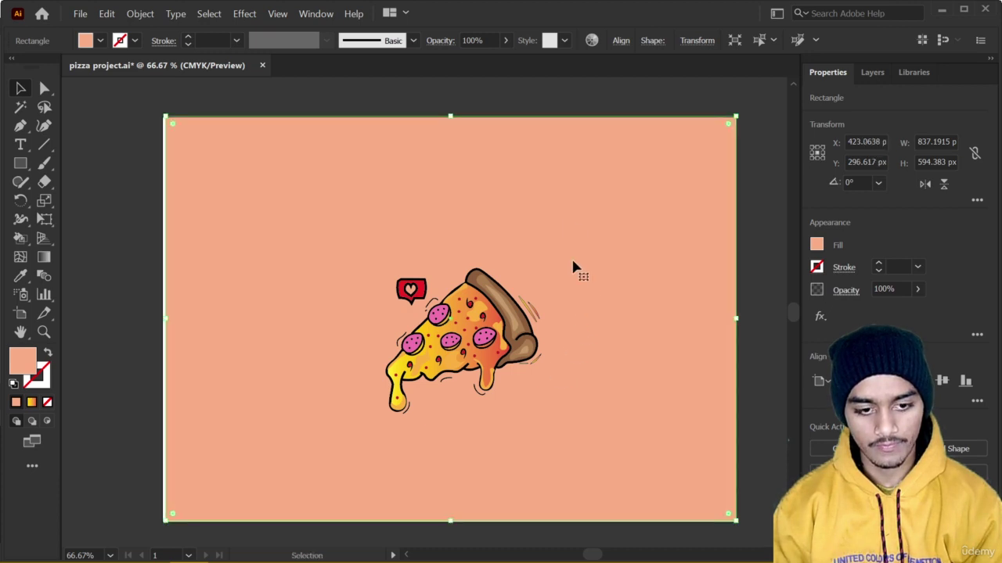
{"action": "left_click_drag", "start_coordinate": [586, 243], "coordinate": [584, 244]}
{"action": "left_click", "coordinate": [461, 107]}
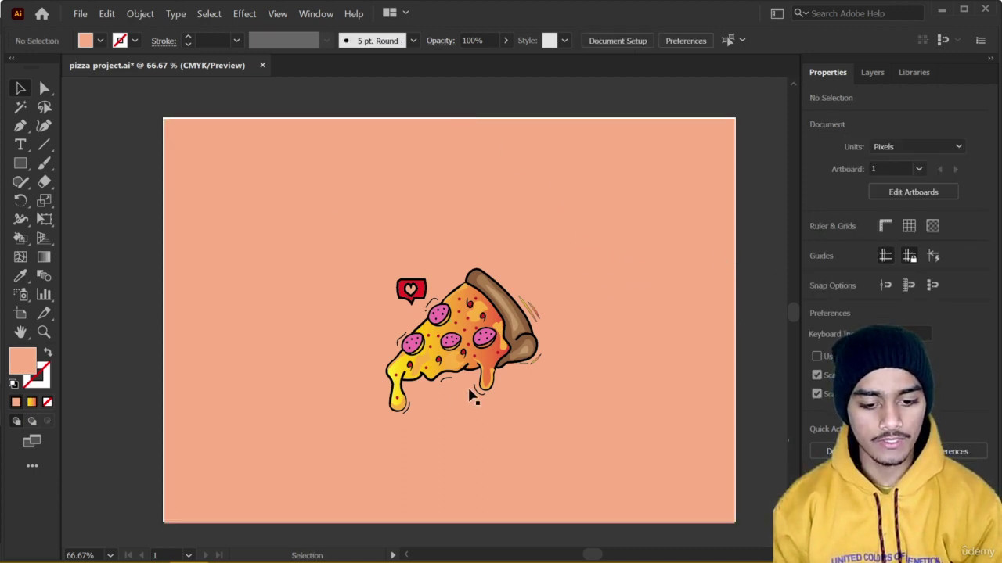
Delete the peach background rectangle, restore it once to compare, and delete it again
{"action": "left_click", "coordinate": [653, 254]}
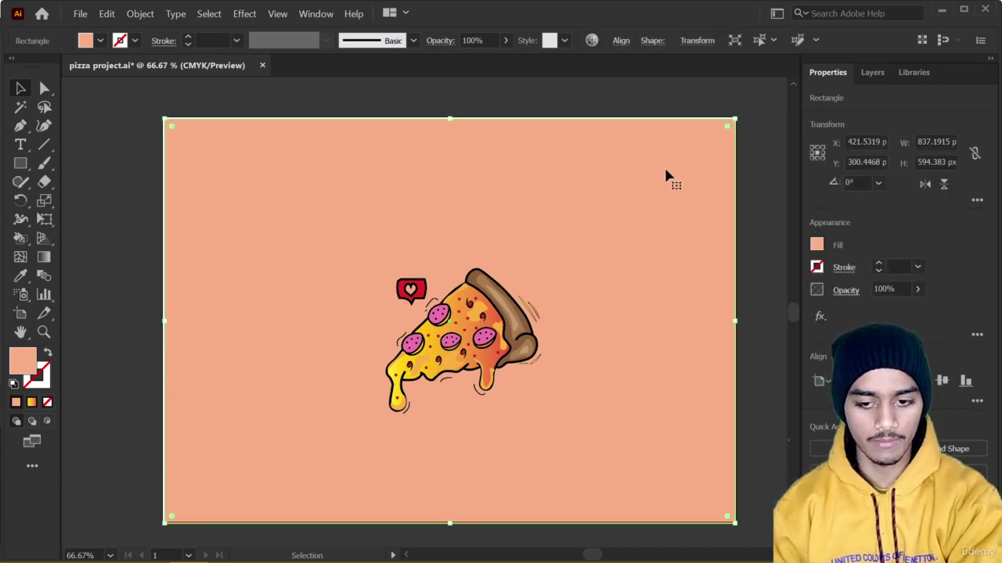
{"action": "key", "text": "Delete"}
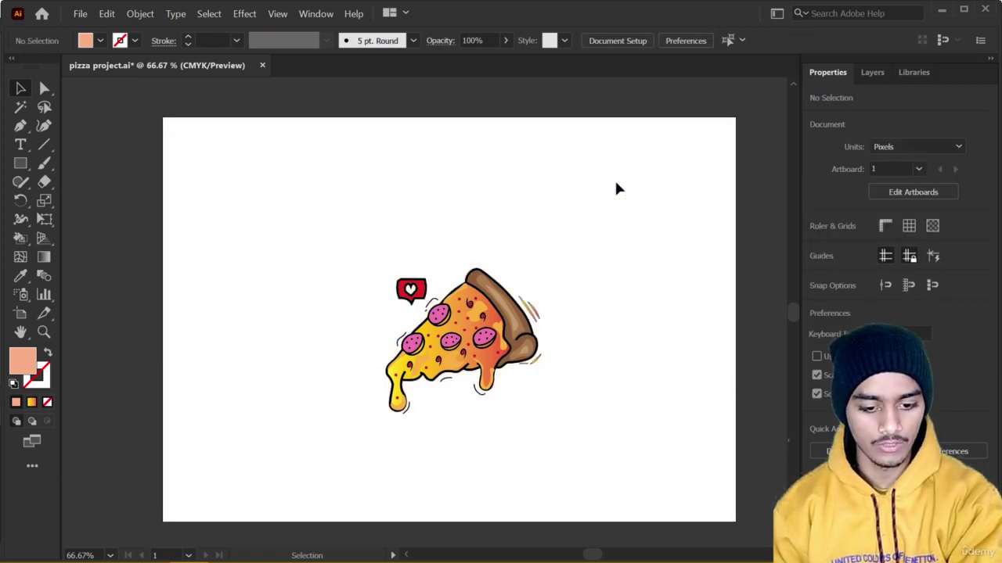
{"action": "key", "text": "ctrl+z"}
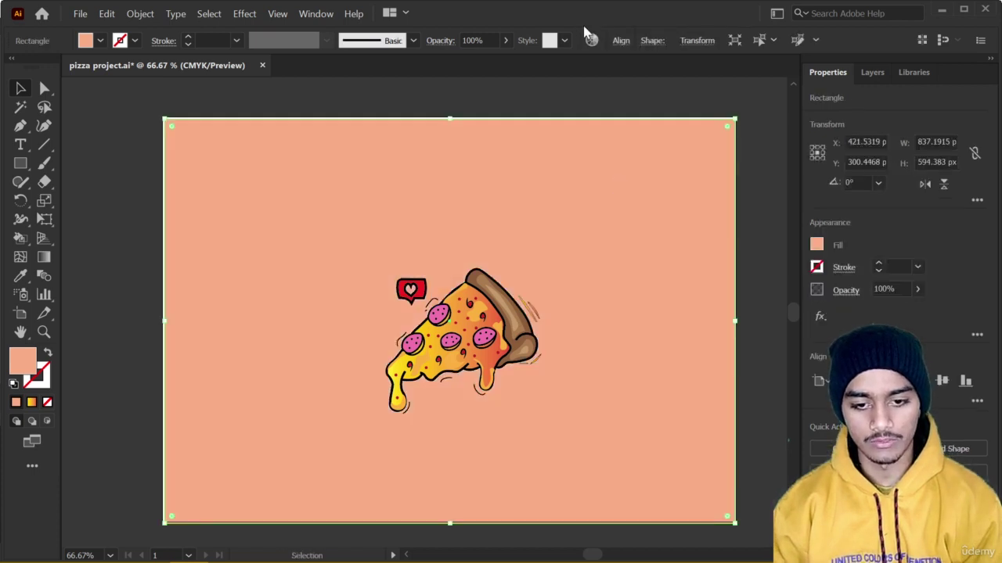
{"action": "left_click", "coordinate": [583, 102]}
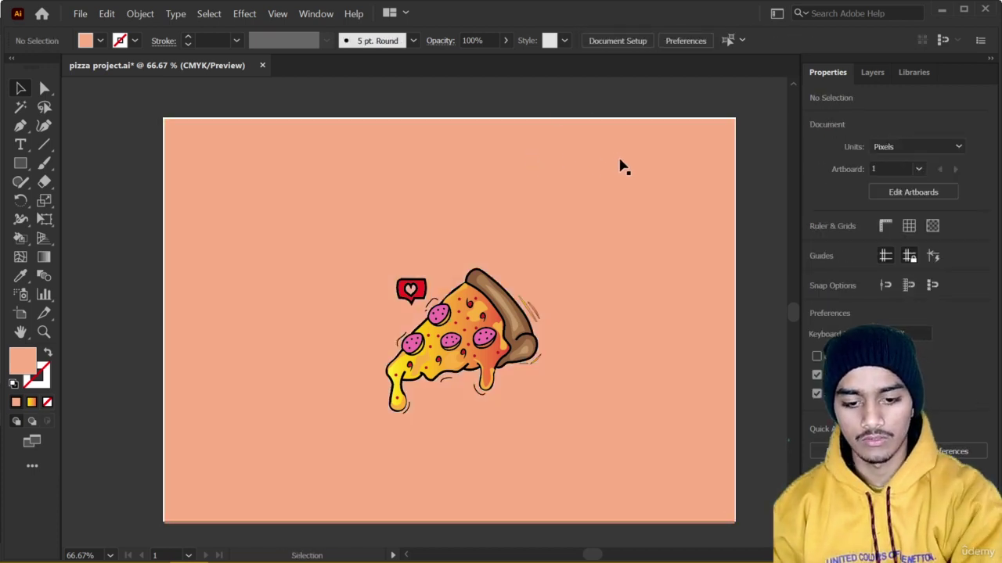
{"action": "left_click", "coordinate": [684, 219]}
{"action": "key", "text": "Delete"}
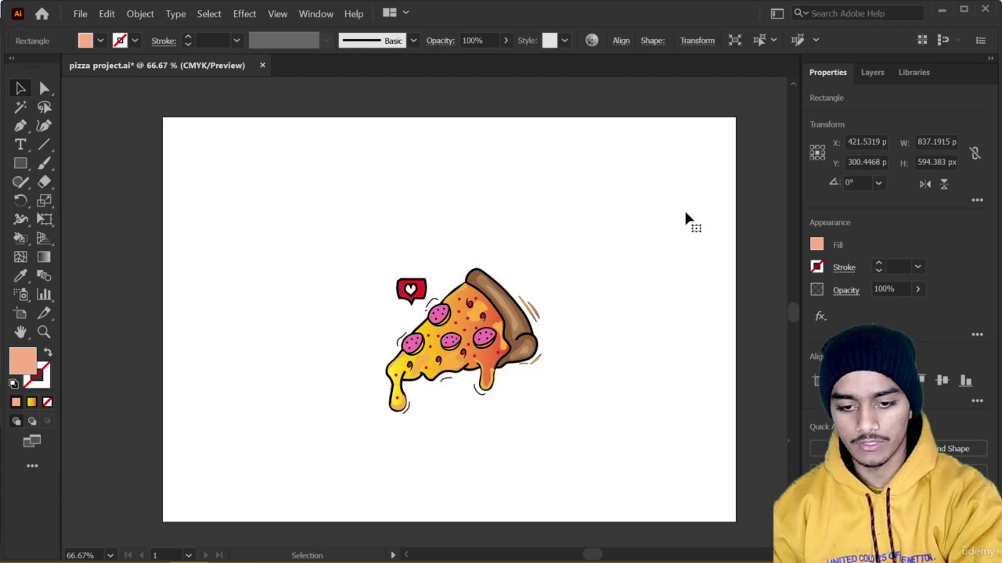
Review the file formats that Save As offers for the pizza project, leaving without saving
{"action": "left_click", "coordinate": [80, 14]}
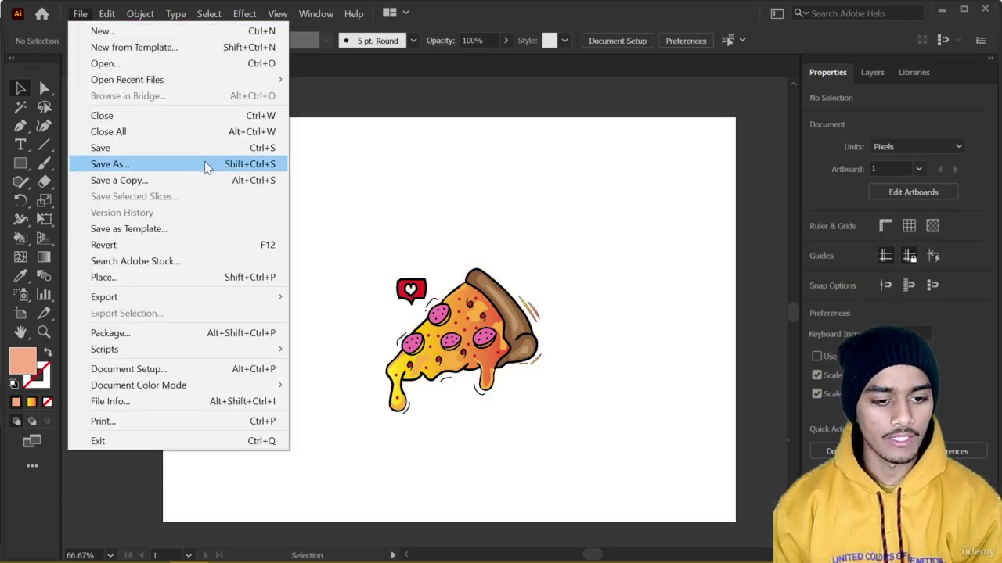
{"action": "left_click", "coordinate": [245, 166]}
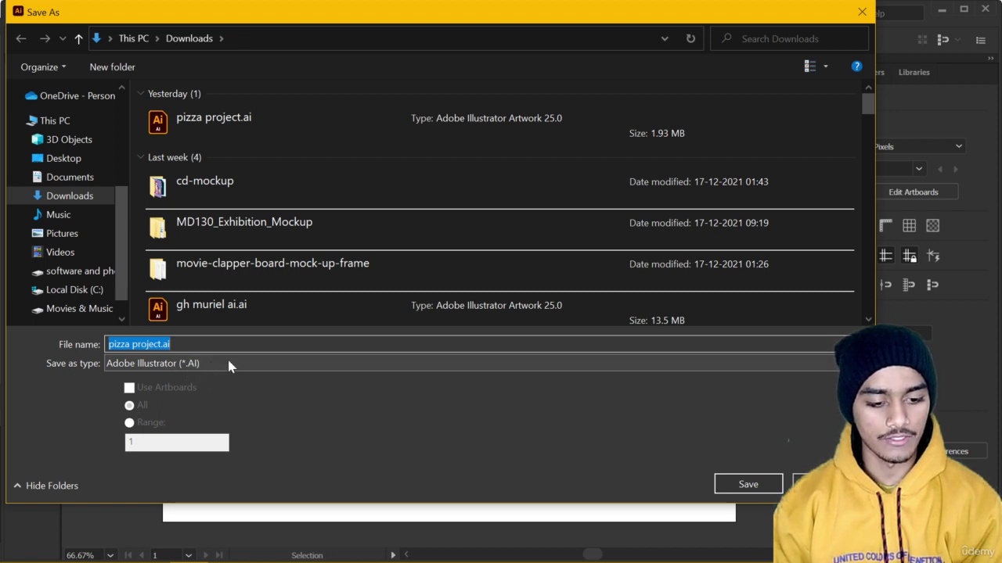
{"action": "left_click", "coordinate": [227, 363]}
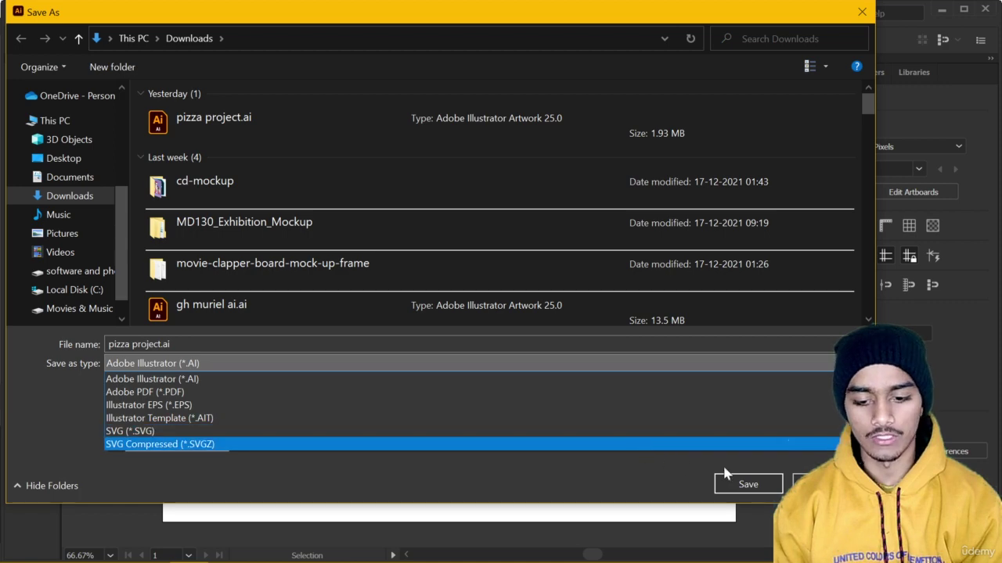
{"action": "key", "text": "Escape"}
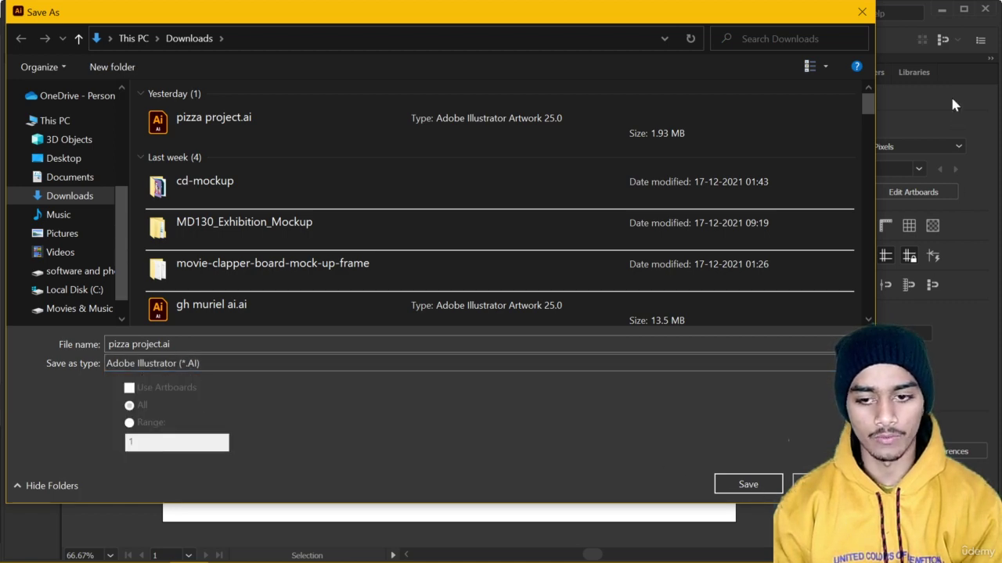
{"action": "left_click", "coordinate": [861, 13]}
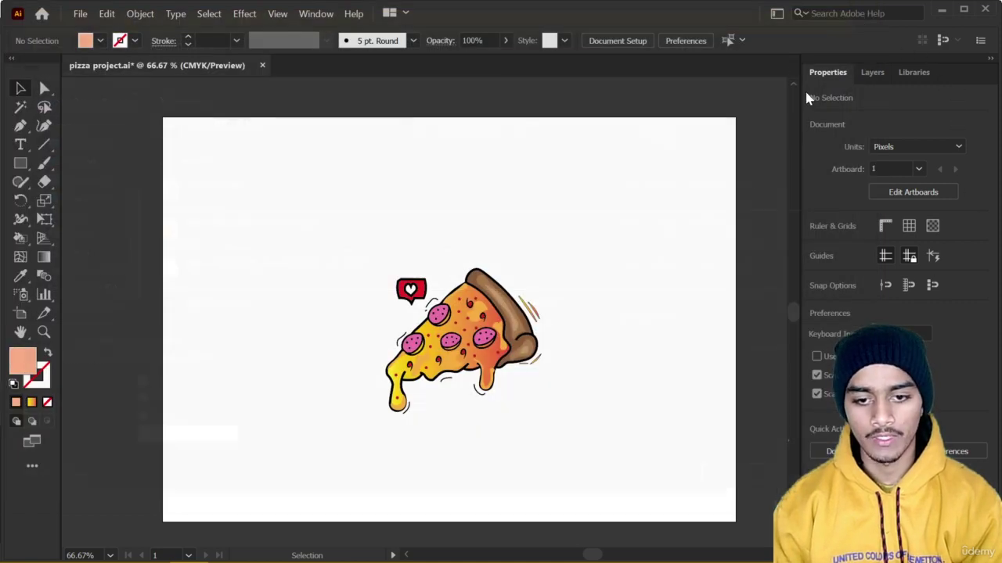
Review the file formats available for exporting the pizza artwork with Export As, leaving without exporting
{"action": "left_click", "coordinate": [88, 14]}
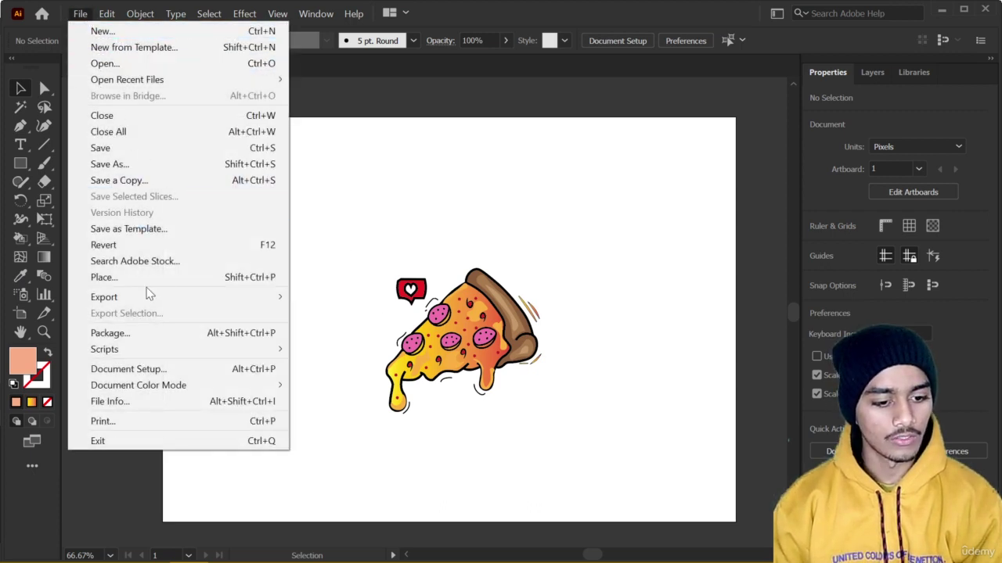
{"action": "mouse_move", "coordinate": [212, 291]}
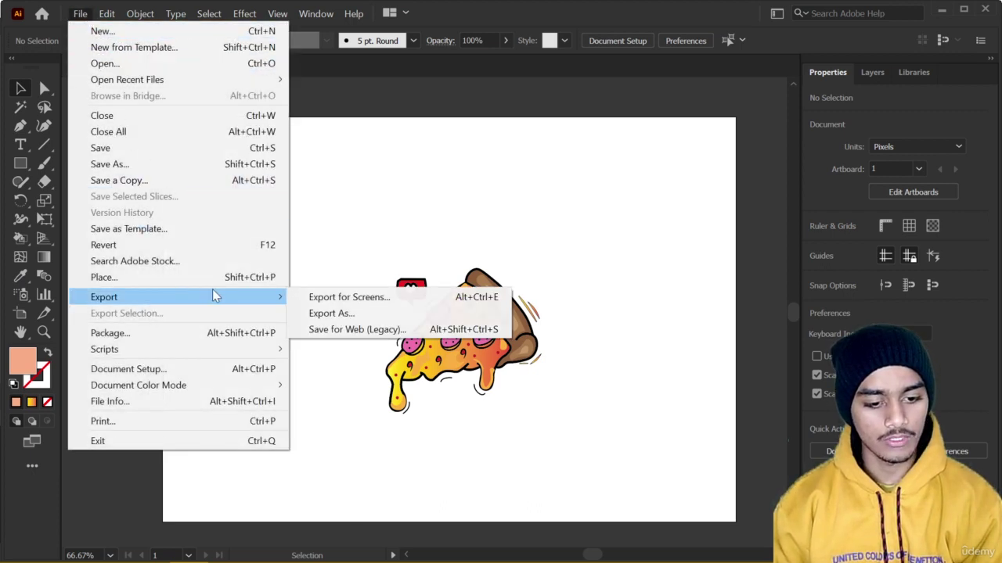
{"action": "left_click", "coordinate": [330, 314]}
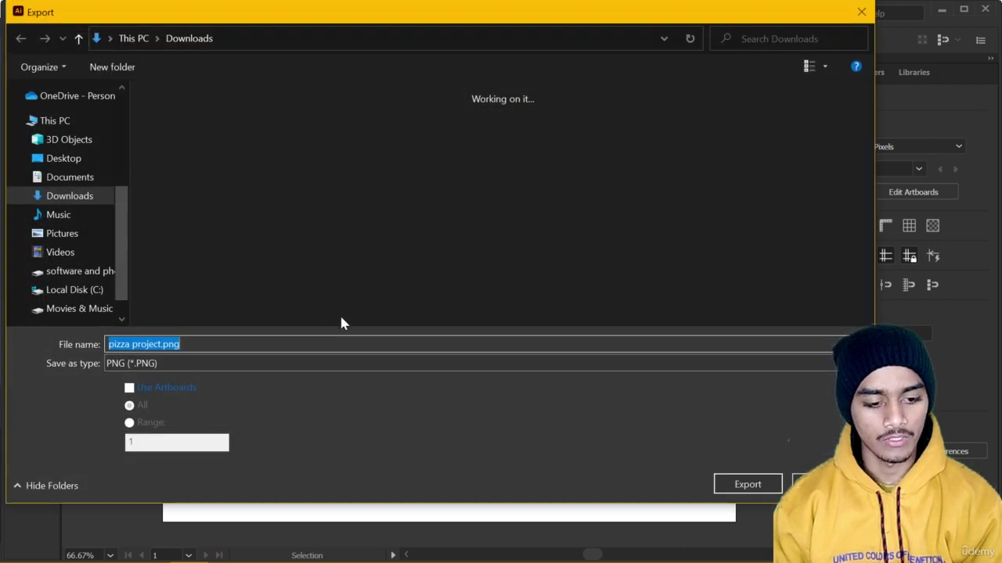
{"action": "left_click", "coordinate": [309, 363]}
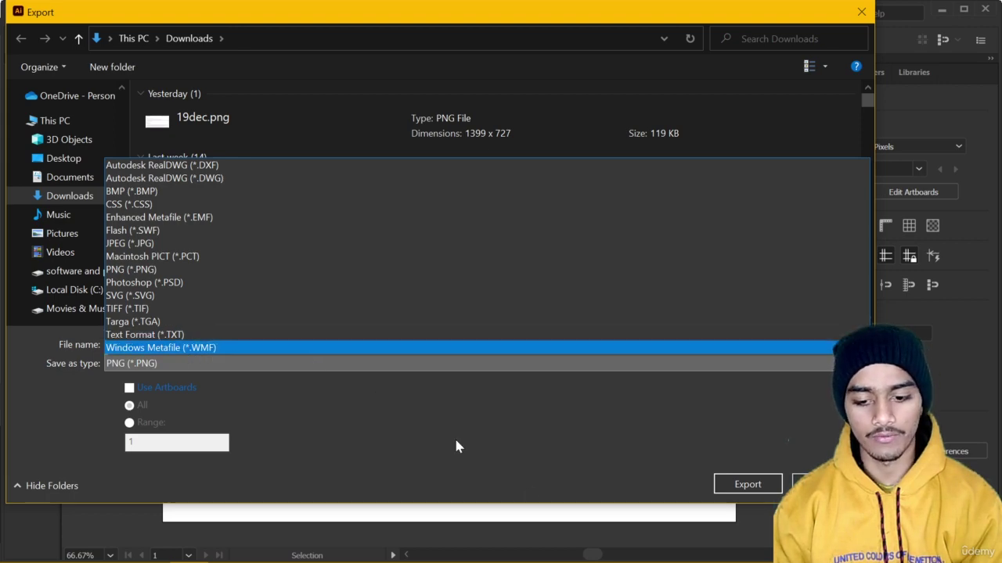
{"action": "key", "text": "Escape"}
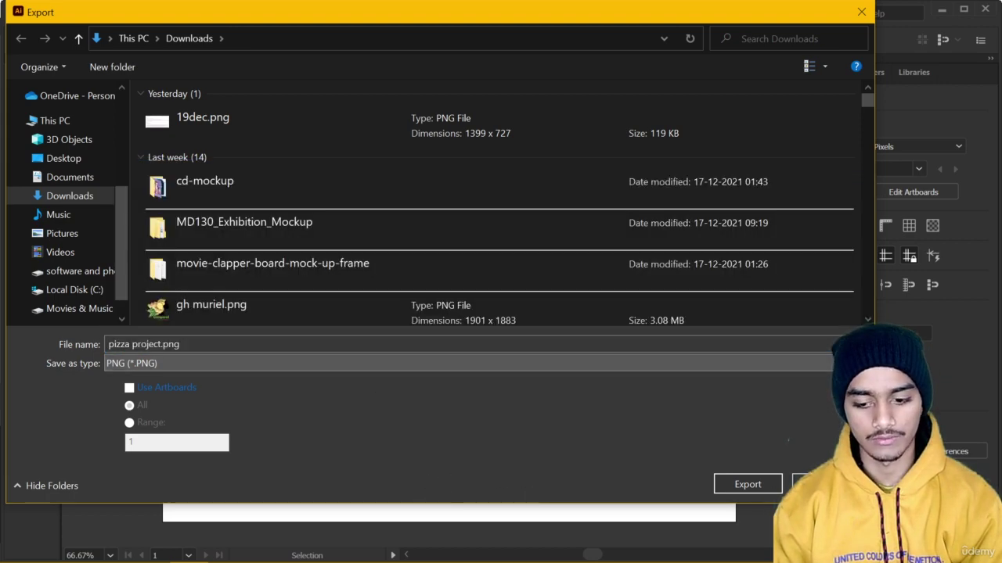
{"action": "left_click", "coordinate": [861, 12]}
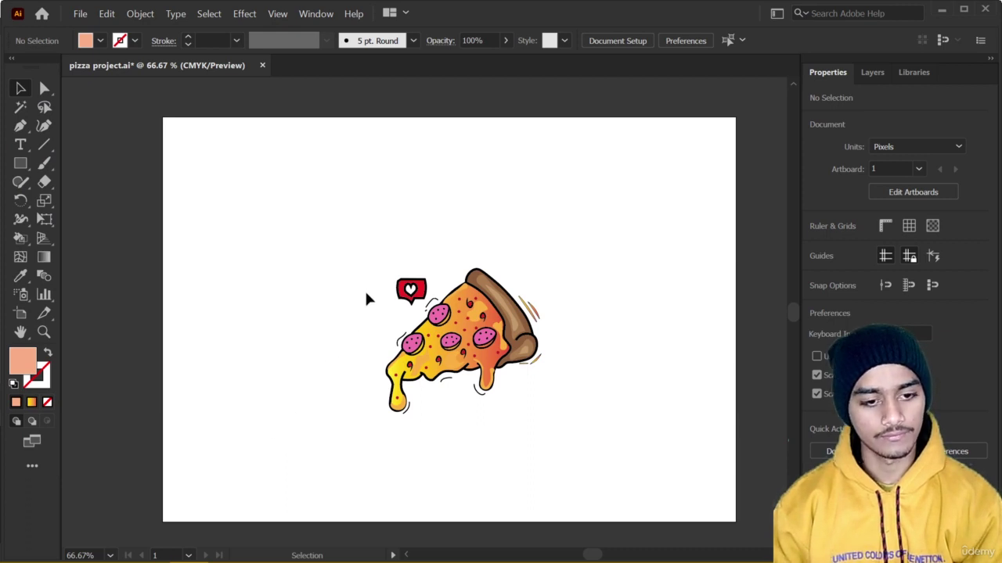
{"action": "scroll", "coordinate": [364, 289], "scroll_direction": "up", "scroll_amount": 2}
{"action": "scroll", "coordinate": [364, 288], "scroll_direction": "down", "scroll_amount": 2}
{"action": "left_click_drag", "start_coordinate": [419, 436], "coordinate": [368, 479]}
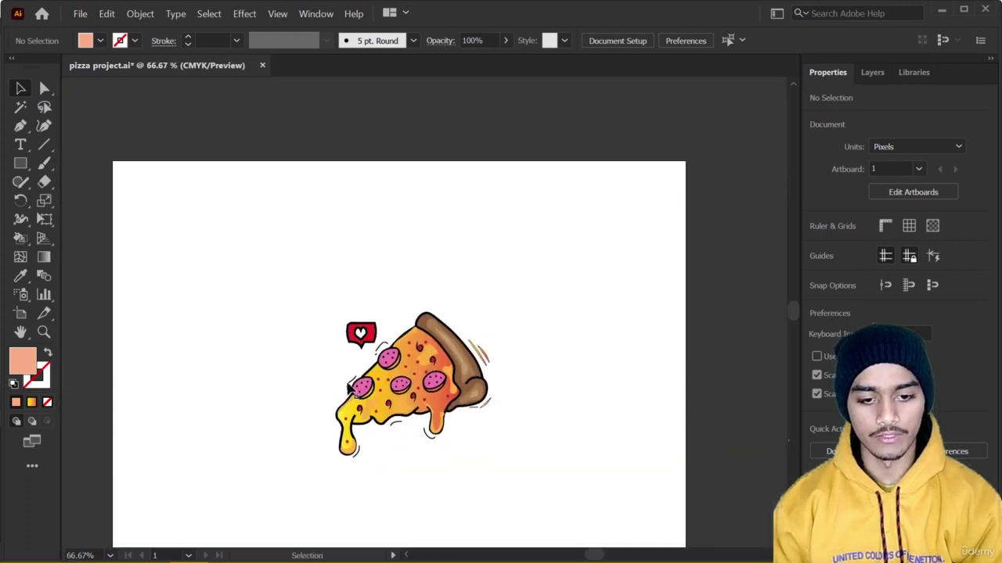
{"action": "scroll", "coordinate": [306, 404], "scroll_direction": "up", "scroll_amount": 2}
{"action": "scroll", "coordinate": [307, 405], "scroll_direction": "down", "scroll_amount": 2}
{"action": "left_click_drag", "start_coordinate": [307, 404], "coordinate": [353, 360]}
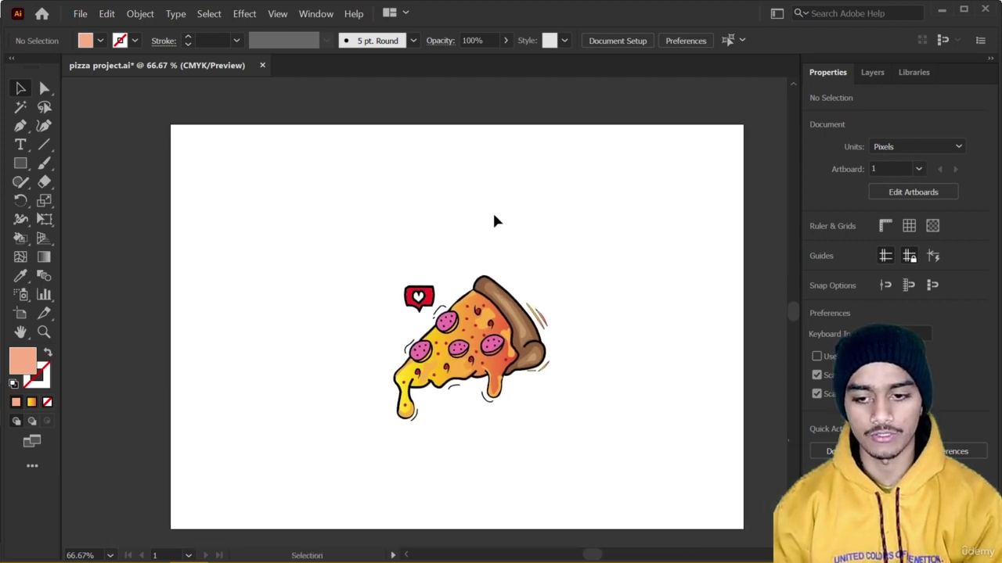